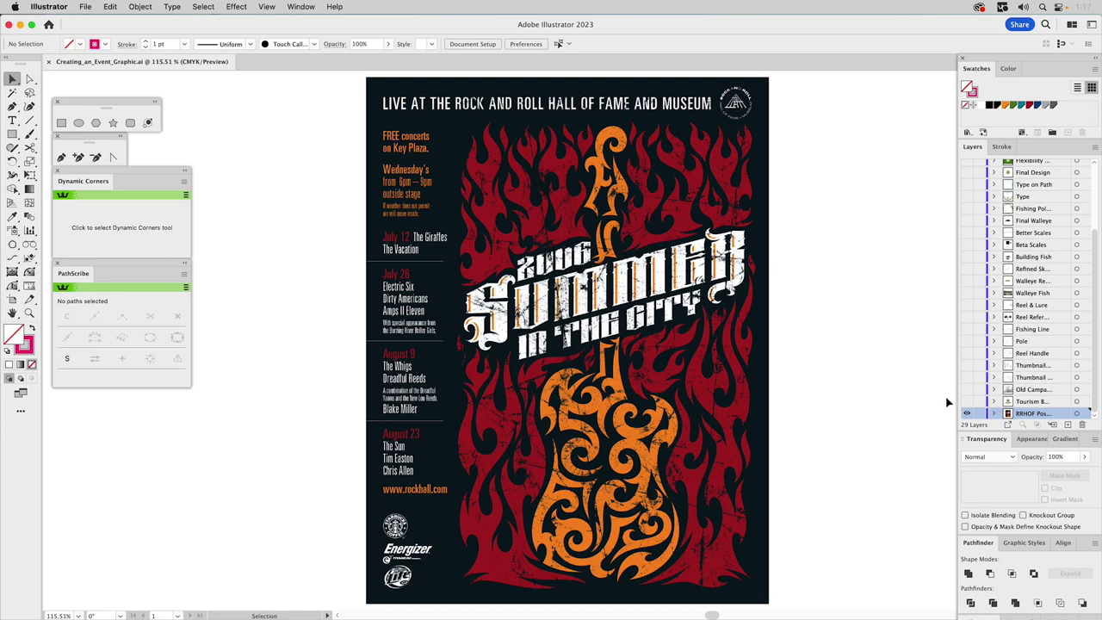
# - Switch the visible artwork from the RRHOF poster to the tourism logo layer and on to the old campaign illustration layer
pyautogui.click(965, 401)
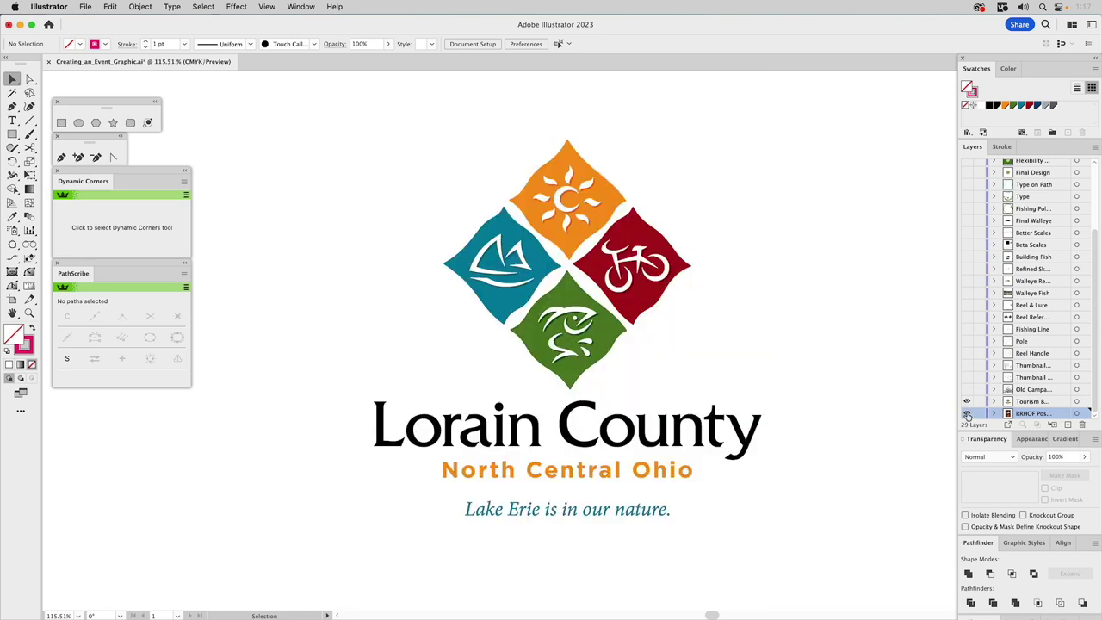
pyautogui.click(1022, 403)
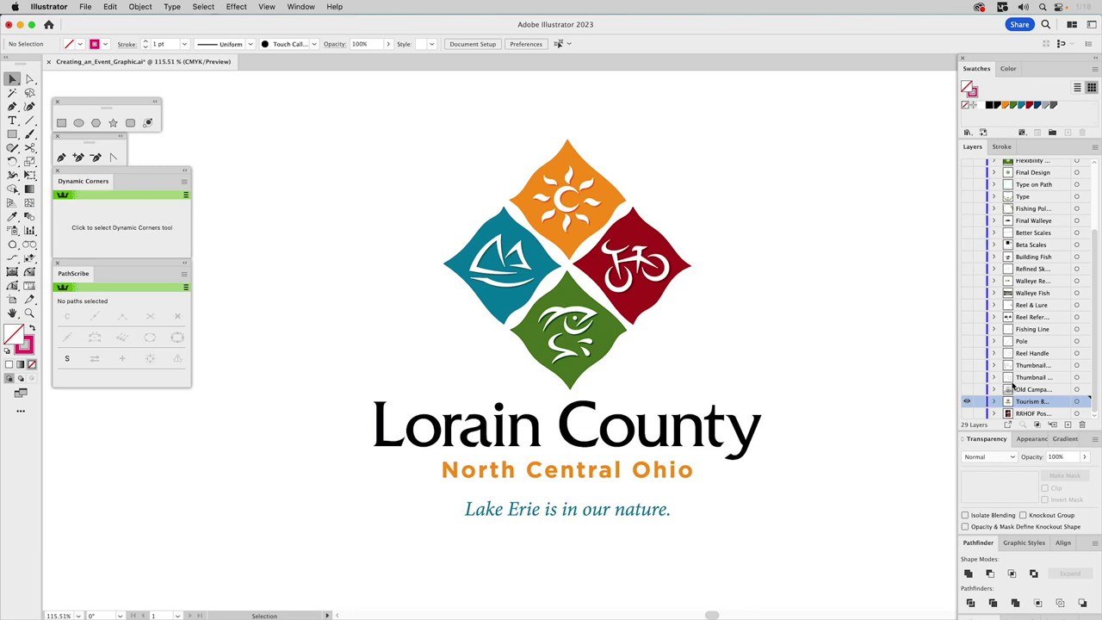
pyautogui.click(966, 389)
pyautogui.click(966, 401)
pyautogui.click(1032, 390)
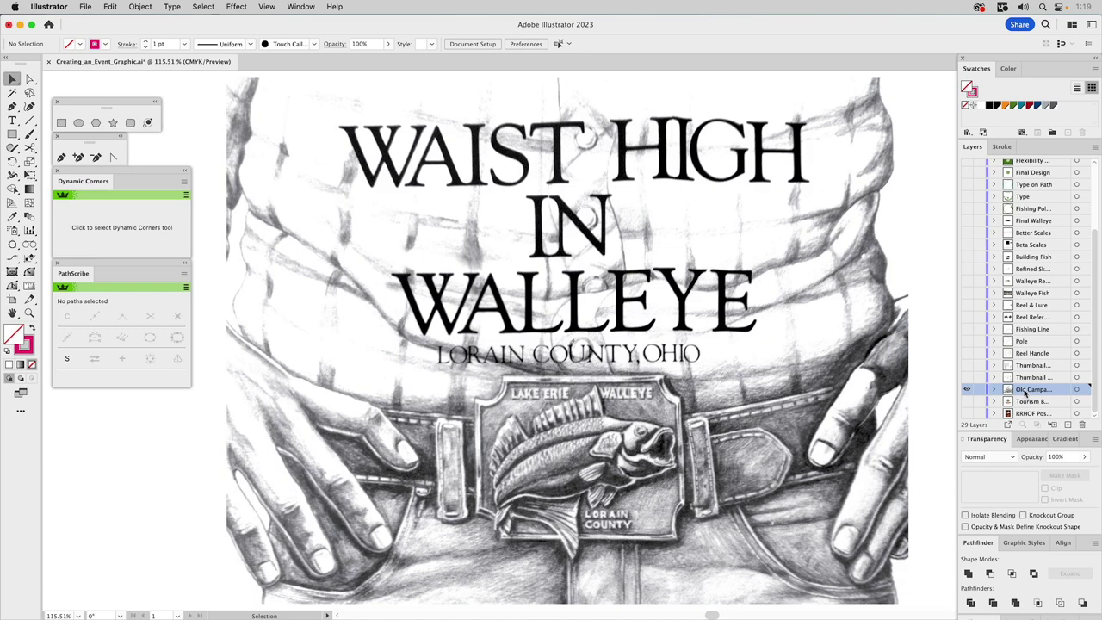
# - Show the sheet of nine thumbnail sketches alone, followed by the thumbnail layer with the circular badge sketch
pyautogui.keyDown('alt'); pyautogui.click(966, 377); pyautogui.keyUp('alt')
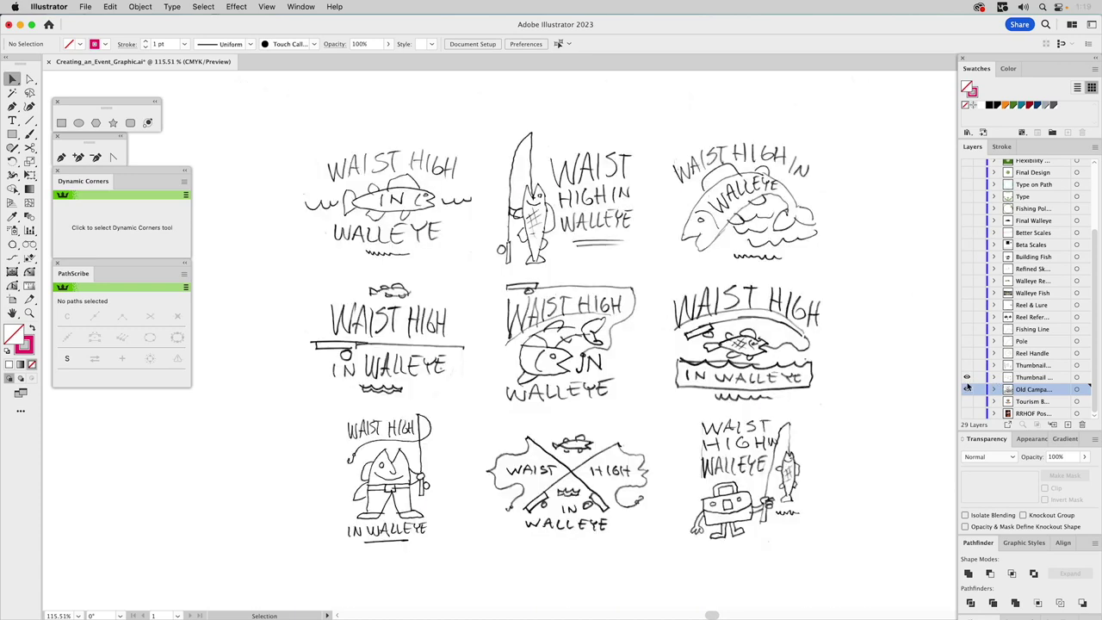
pyautogui.click(1027, 376)
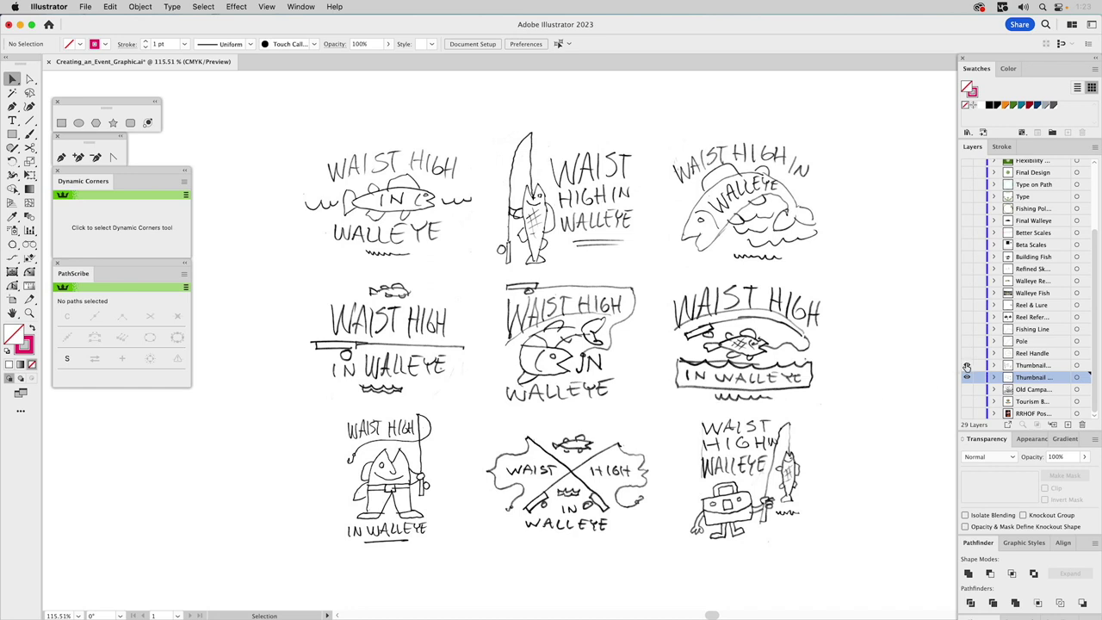
pyautogui.click(965, 365)
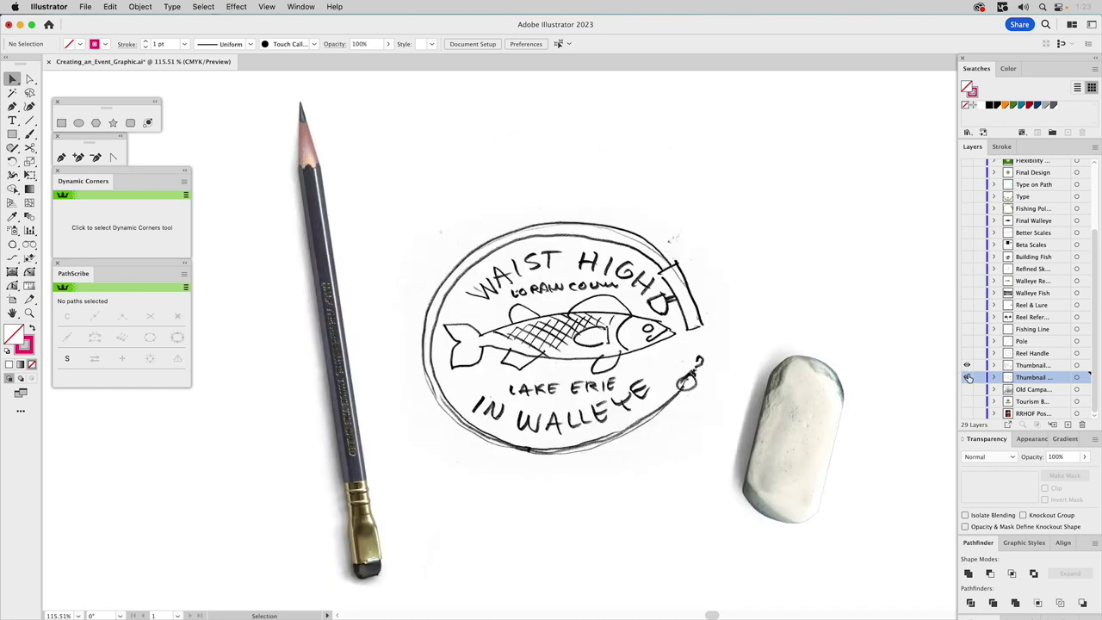
pyautogui.click(1018, 366)
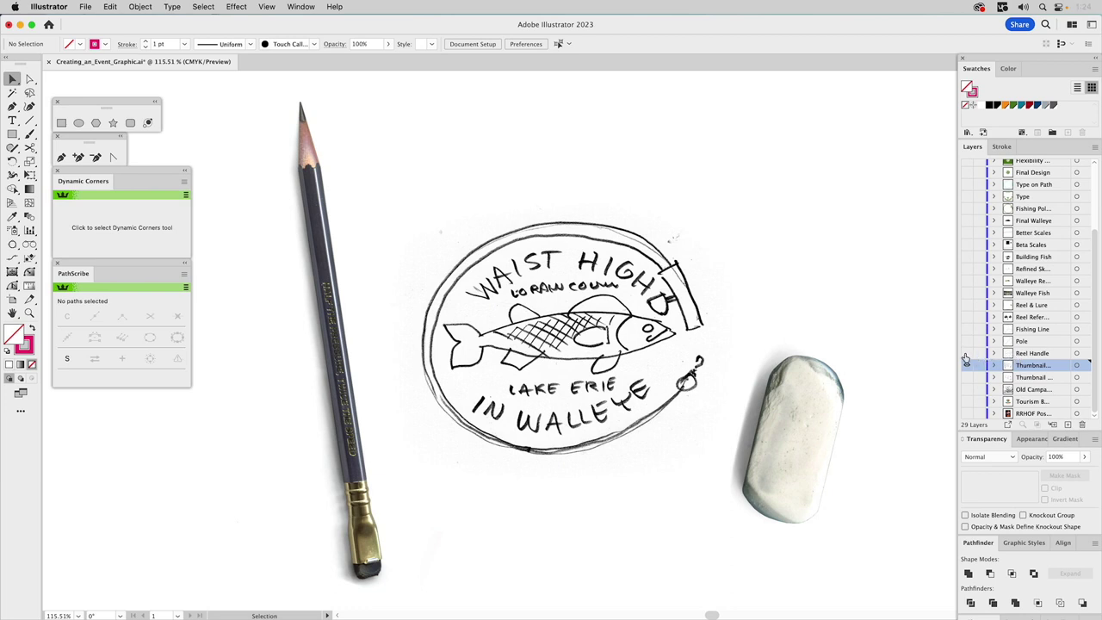
# - Show only the Reel Handle layer and remove the circle outline outside the two angled lines with Shape Builder
pyautogui.click(966, 363)
pyautogui.click(1033, 353)
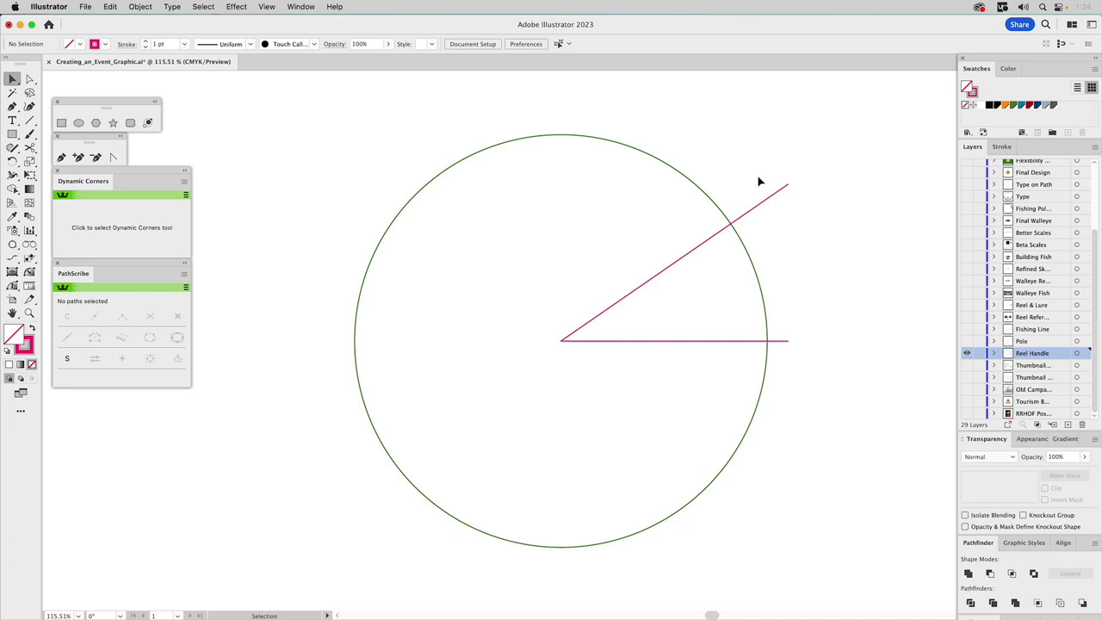
pyautogui.moveTo(757, 180); pyautogui.dragTo(784, 246)
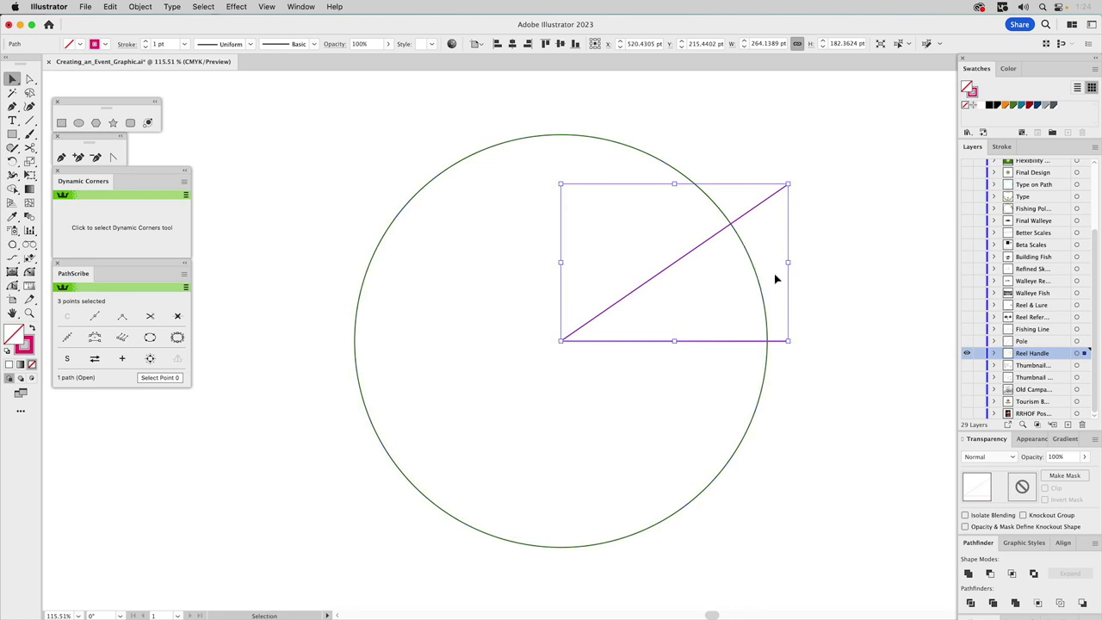
pyautogui.moveTo(705, 174); pyautogui.dragTo(880, 356)
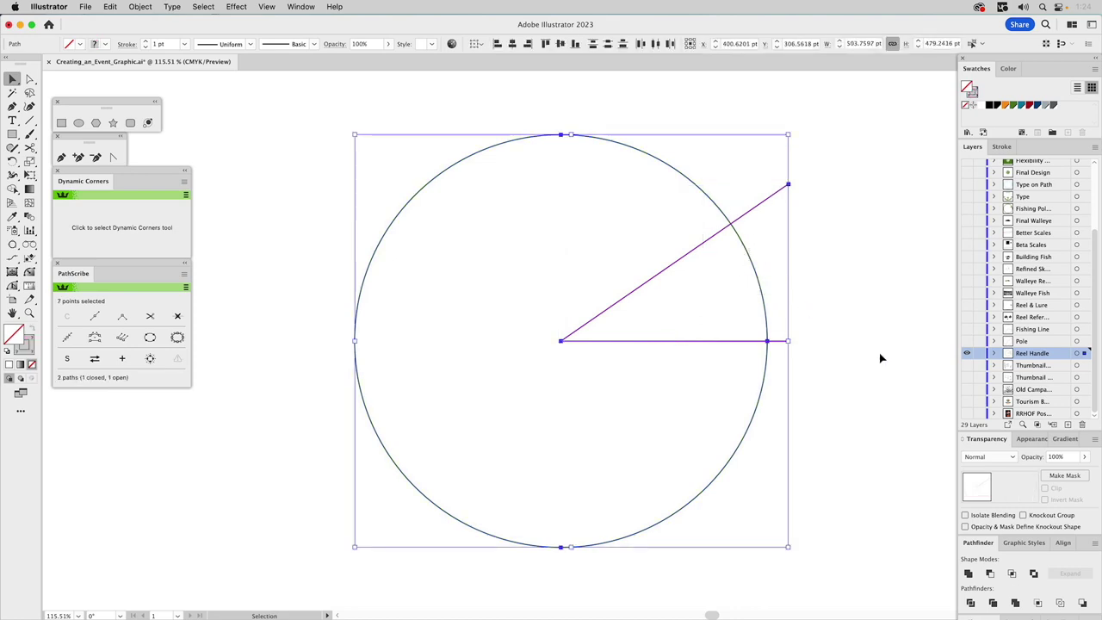
pyautogui.click(12, 187)
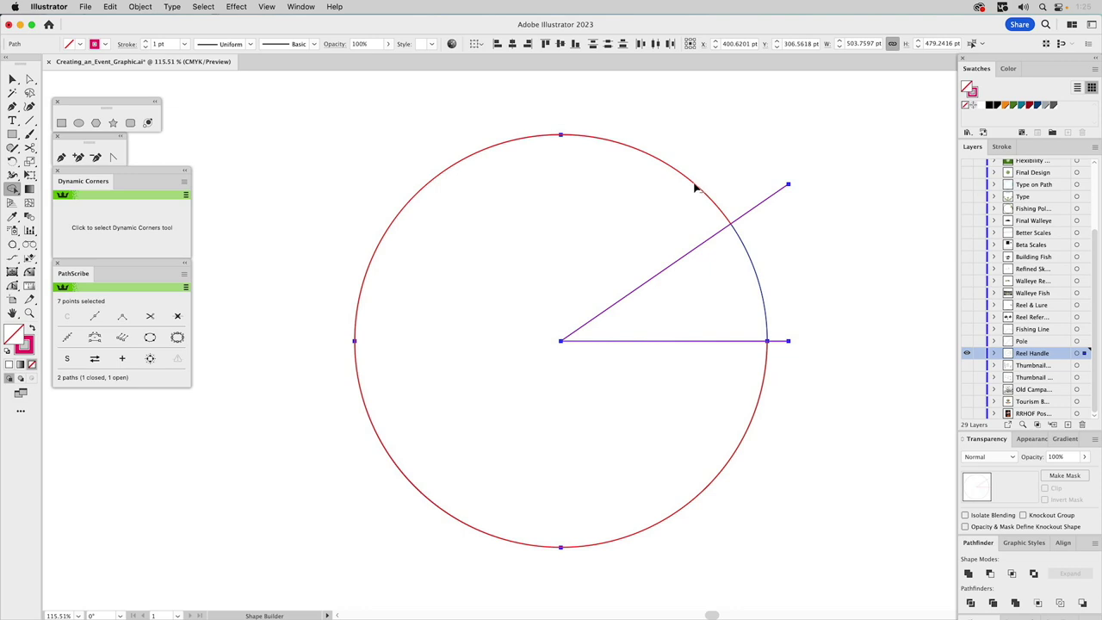
pyautogui.keyDown('alt'); pyautogui.click(696, 186); pyautogui.keyUp('alt')
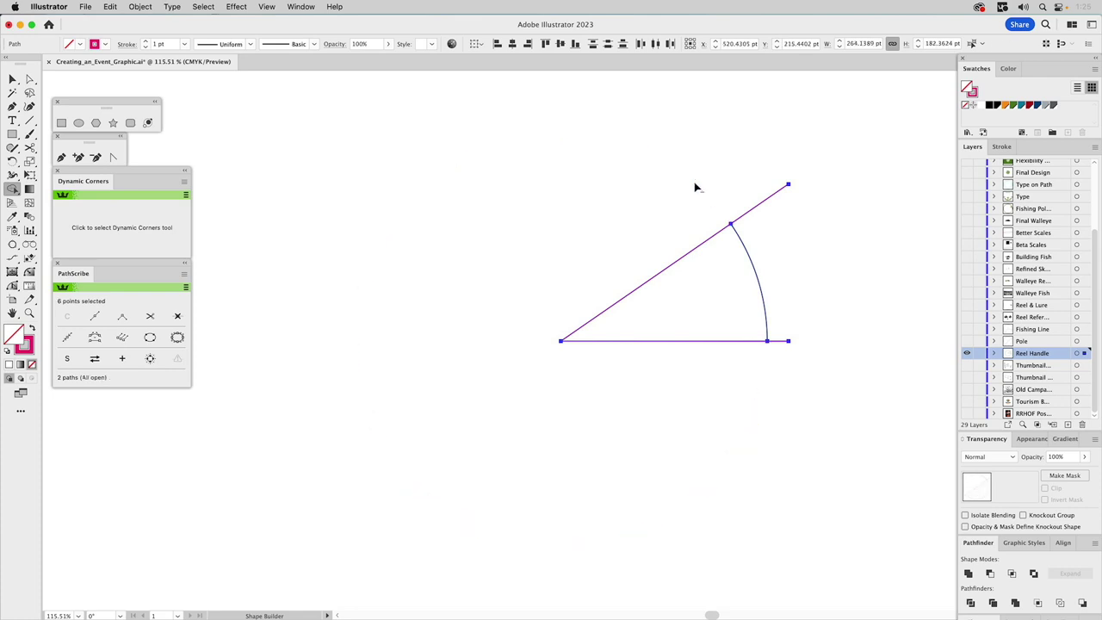
# - Delete the two angled construction lines around the short reel handle arc
pyautogui.press('v')
pyautogui.moveTo(750, 169); pyautogui.dragTo(797, 213)
pyautogui.press('Delete')
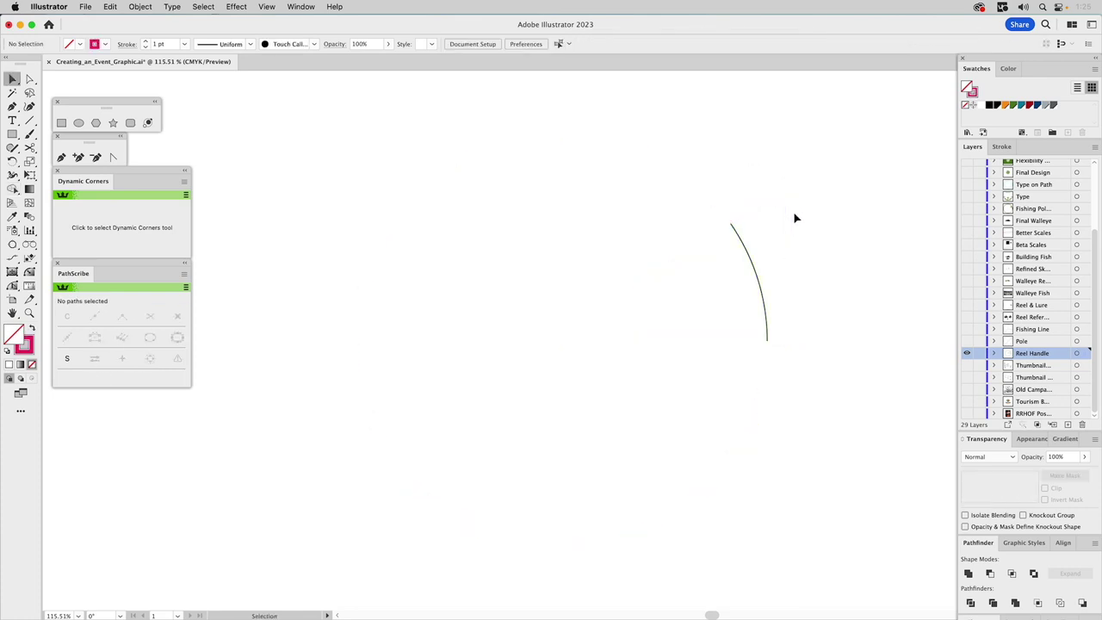
# - Select the short reel handle arc and set its stroke weight to 12 pt
pyautogui.moveTo(777, 238); pyautogui.dragTo(740, 313)
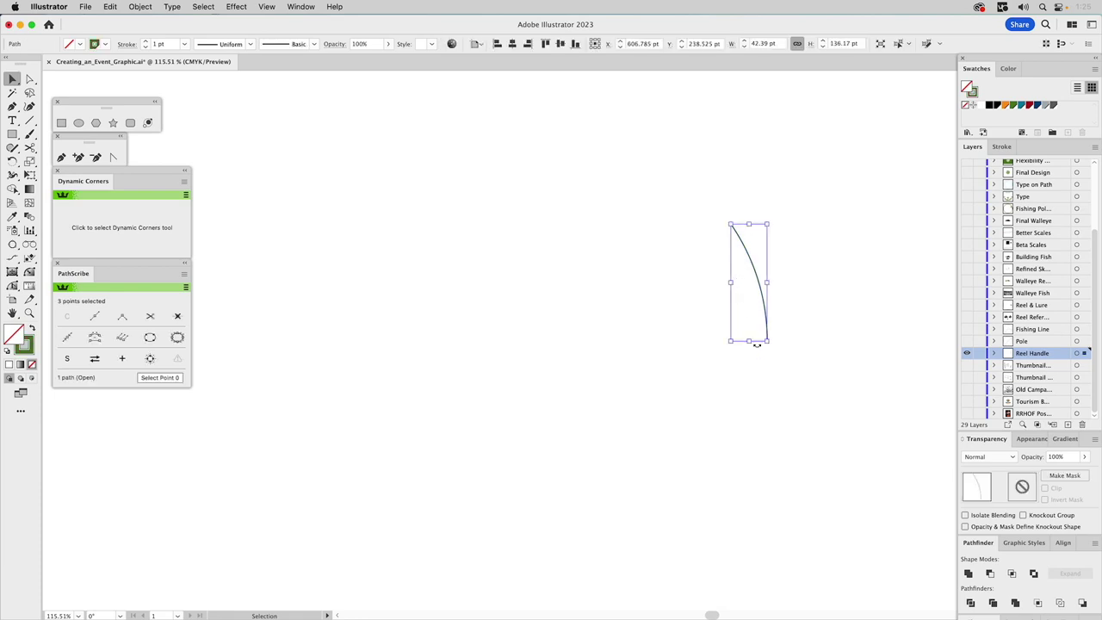
pyautogui.click(784, 284)
pyautogui.press('super+z')
pyautogui.click(1002, 146)
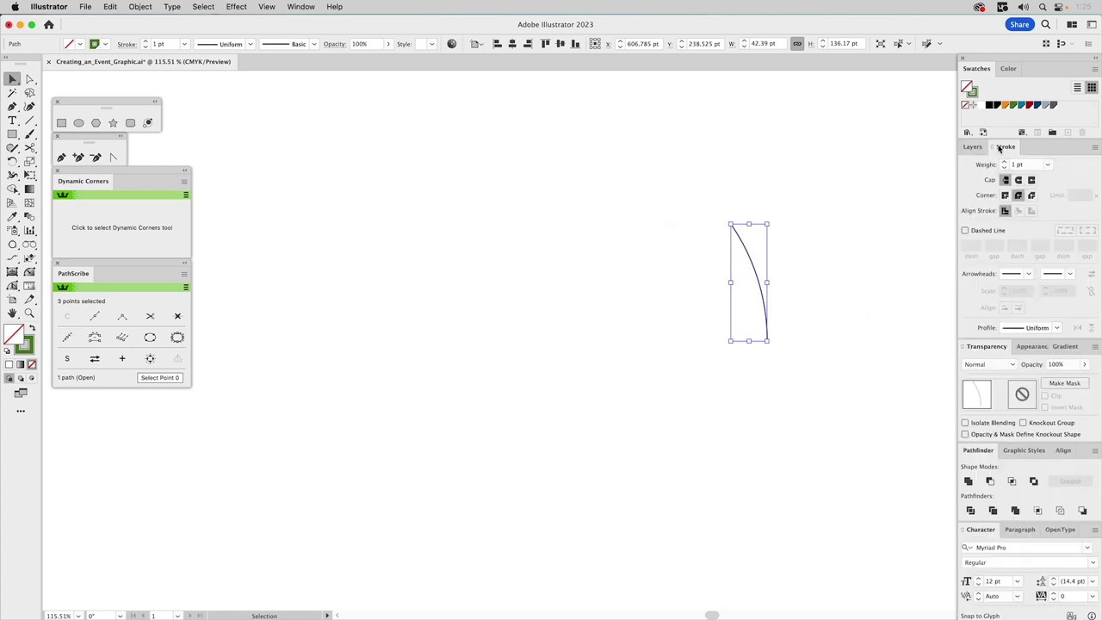
pyautogui.click(1013, 164)
pyautogui.press('BackSpace')
pyautogui.write('12')
pyautogui.press('Return')
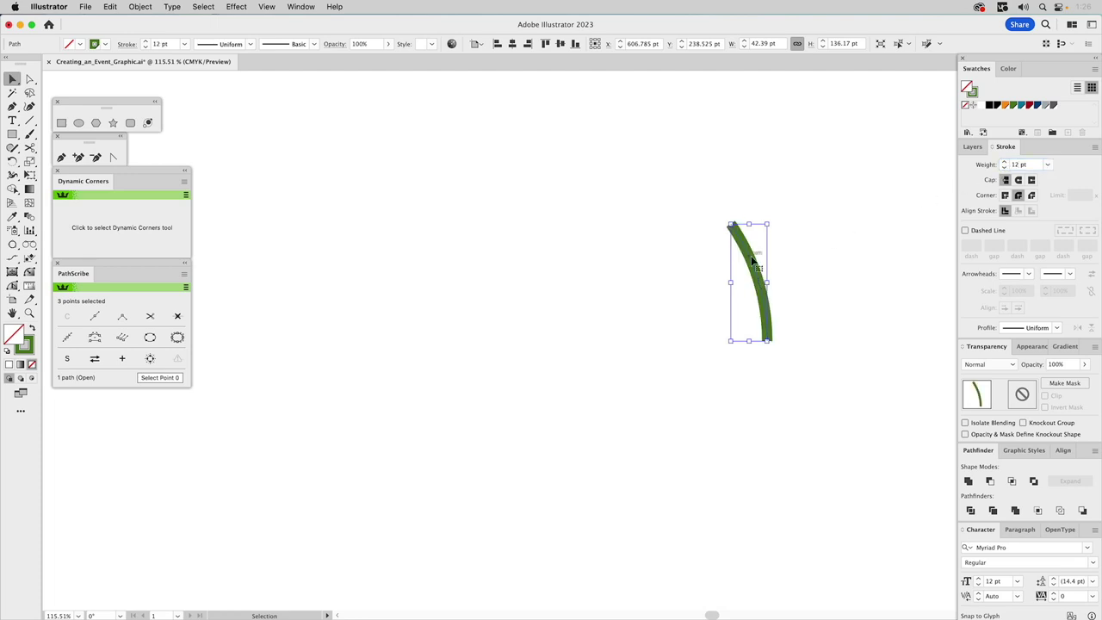
# - Try stroke weights of 15 pt and 15.357 pt on the reel handle arc
pyautogui.click(1017, 164)
pyautogui.write('15')
pyautogui.press('Return')
pyautogui.click(1020, 169)
pyautogui.write('.3')
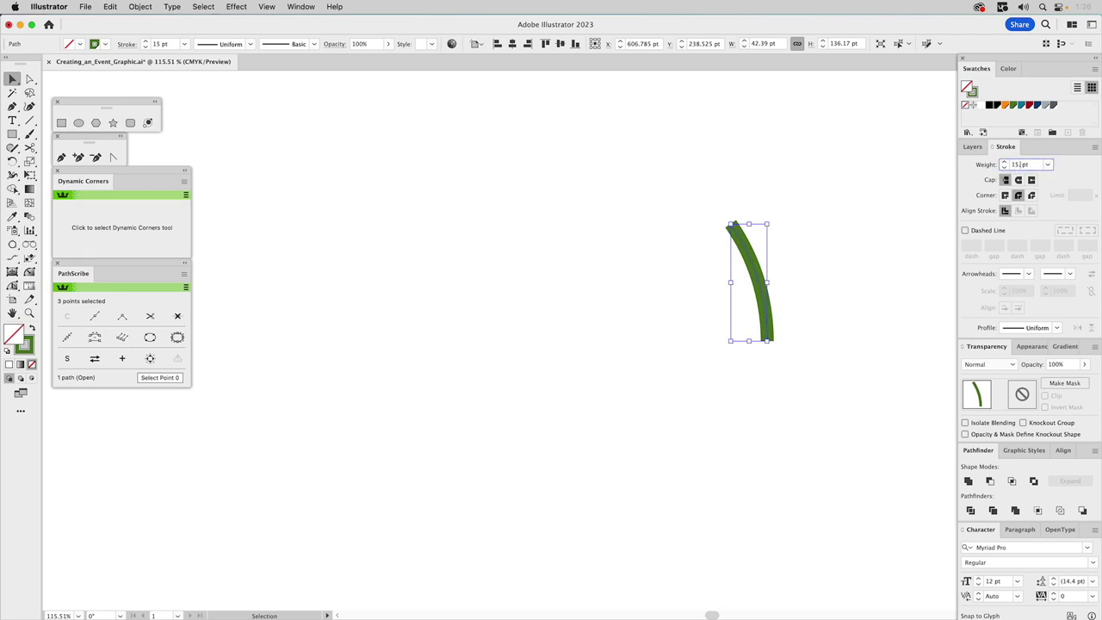
pyautogui.write('57')
pyautogui.press('Return')
# - Set the reel handle arc's stroke weight to 19.117 pt and deselect it
pyautogui.write('19pt')
pyautogui.write('.117')
pyautogui.press('Return')
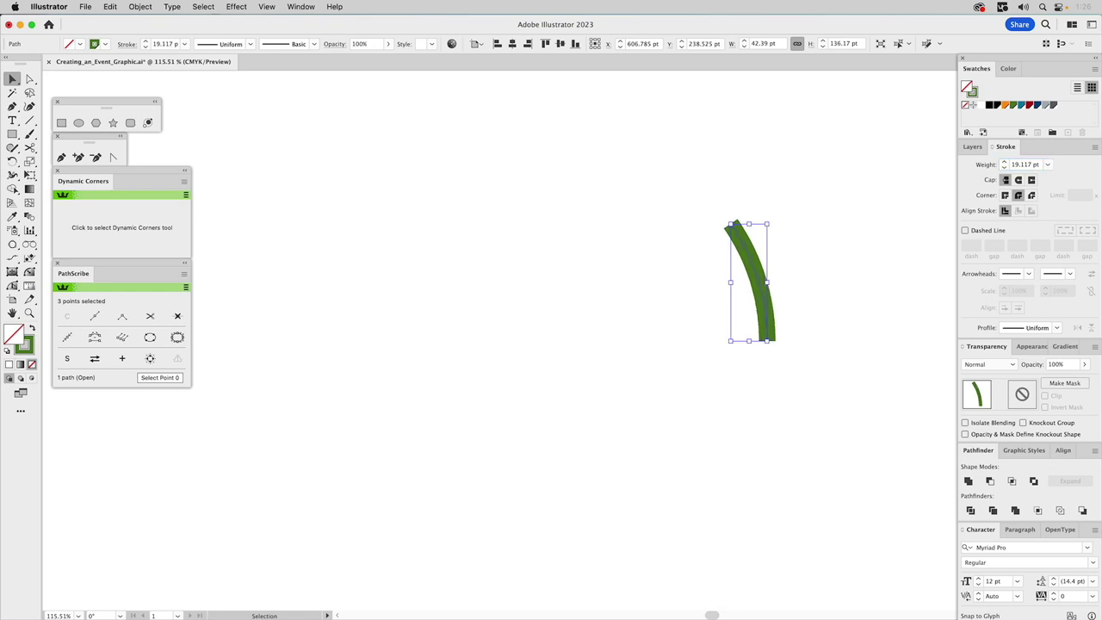
pyautogui.click(780, 189)
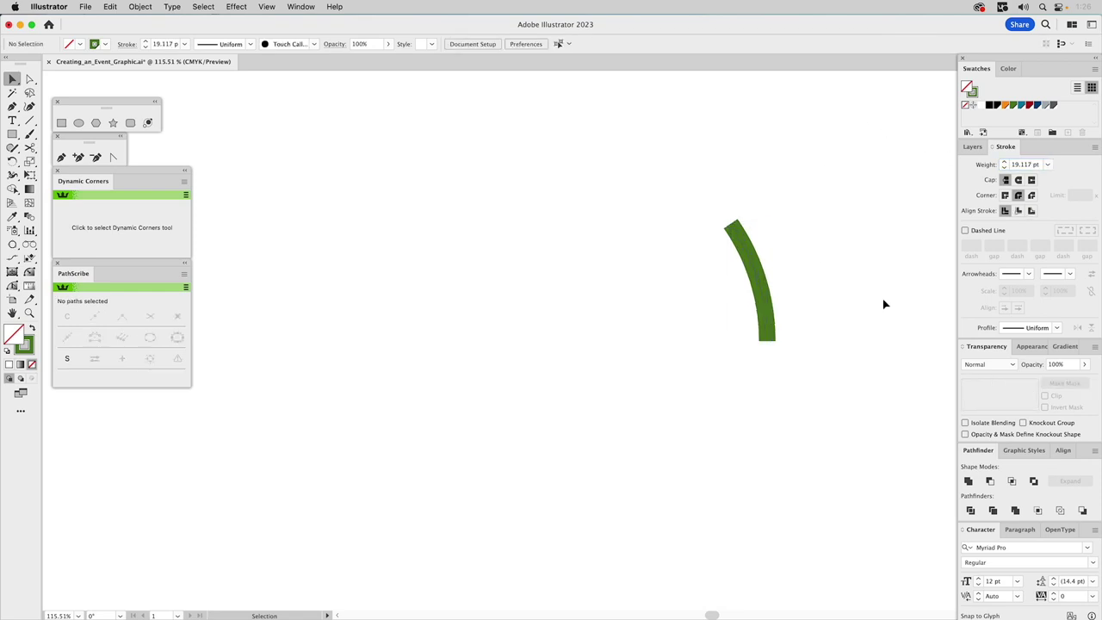
# - Show the Pole layer and remove the circle's lower-right section between the angled lines with Shape Builder
pyautogui.click(972, 146)
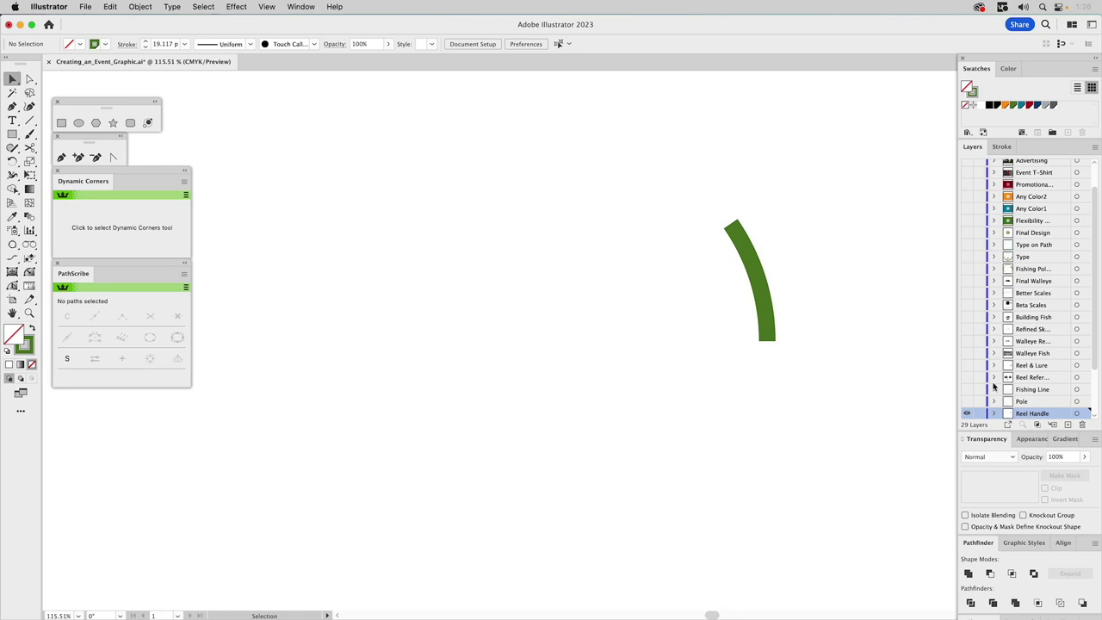
pyautogui.click(967, 401)
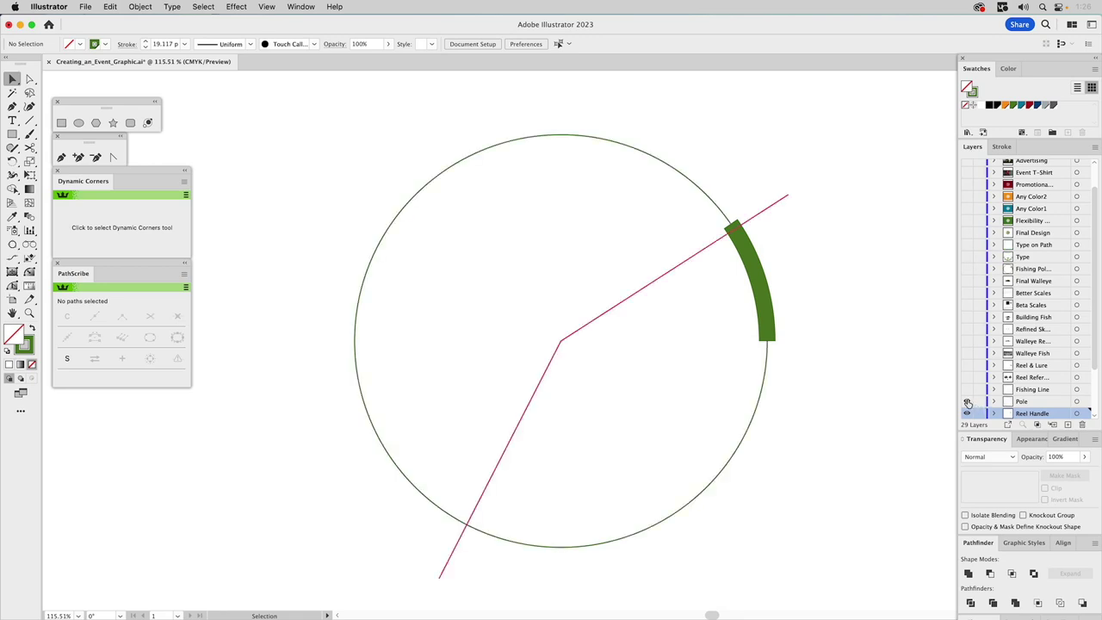
pyautogui.press('super+a')
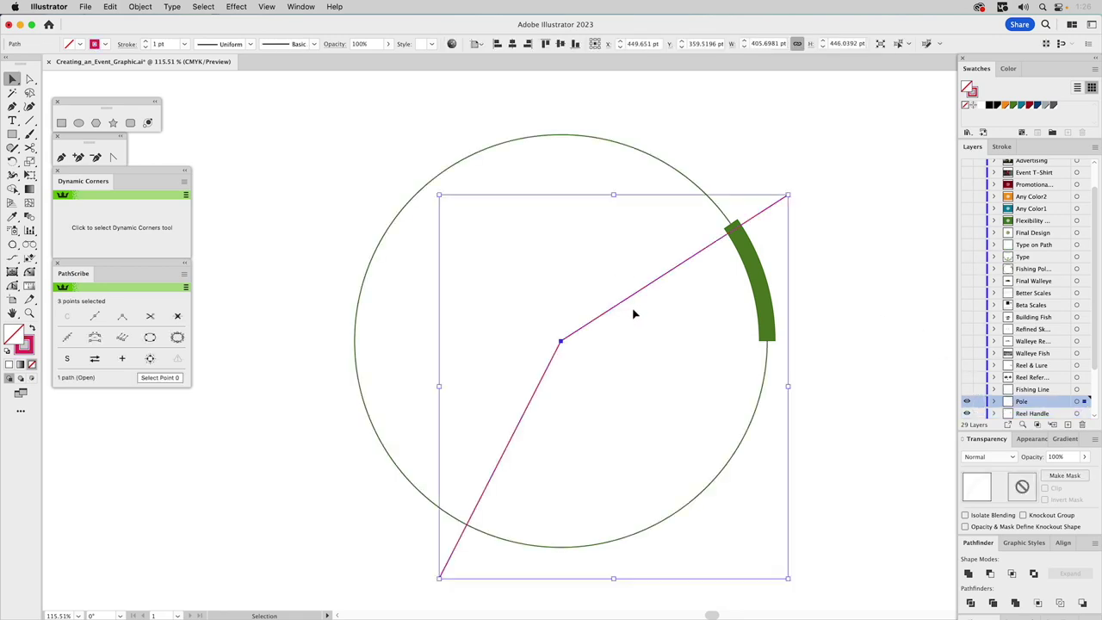
pyautogui.click(604, 153)
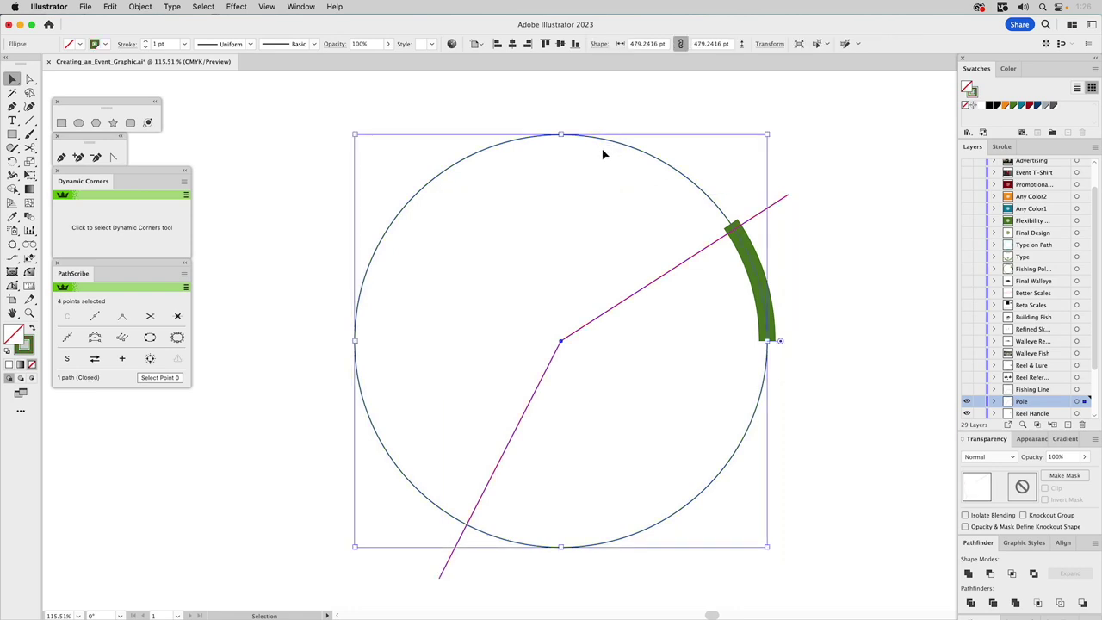
pyautogui.keyDown('shift'); pyautogui.click(615, 310); pyautogui.keyUp('shift')
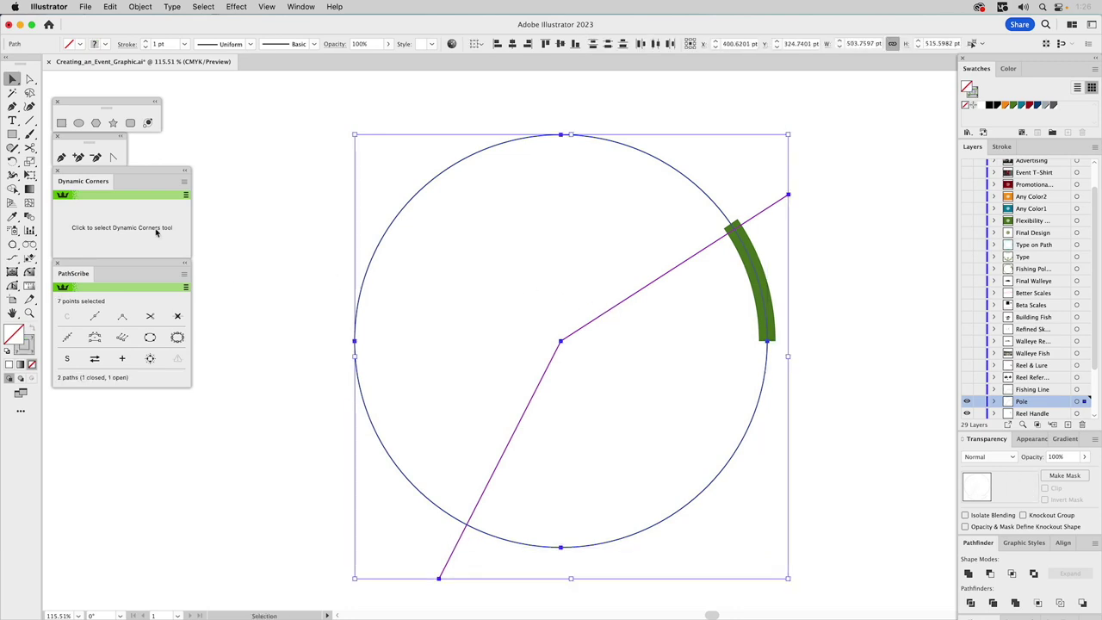
pyautogui.click(12, 190)
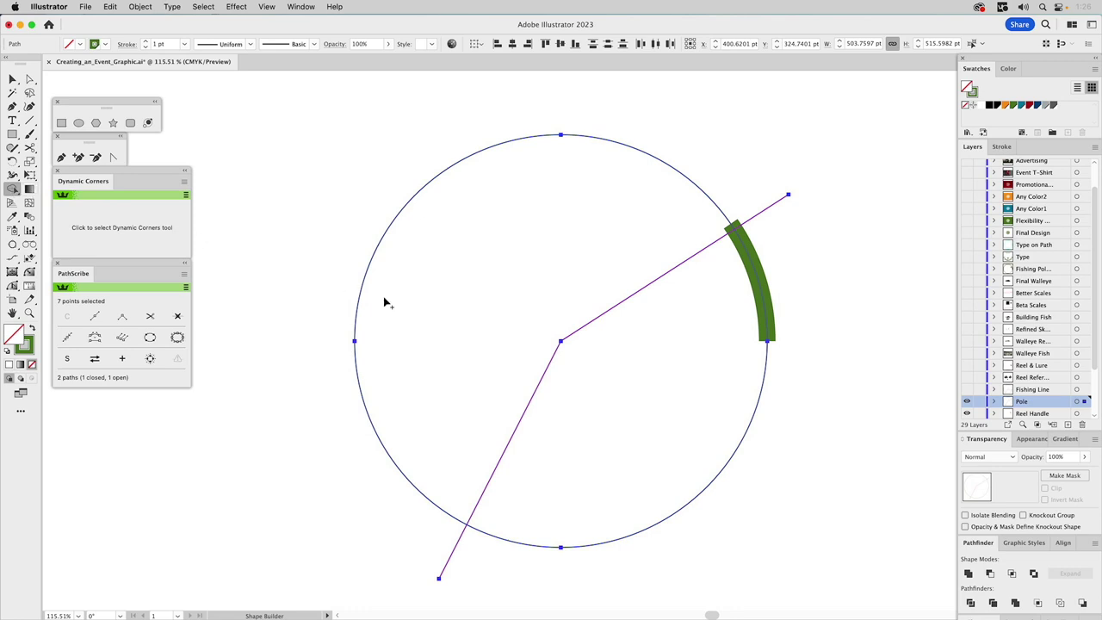
pyautogui.keyDown('alt'); pyautogui.click(703, 493); pyautogui.keyUp('alt')
# - Delete the angled construction lines from the Pole layer
pyautogui.press('v')
pyautogui.moveTo(815, 175); pyautogui.dragTo(777, 217)
pyautogui.press('Delete')
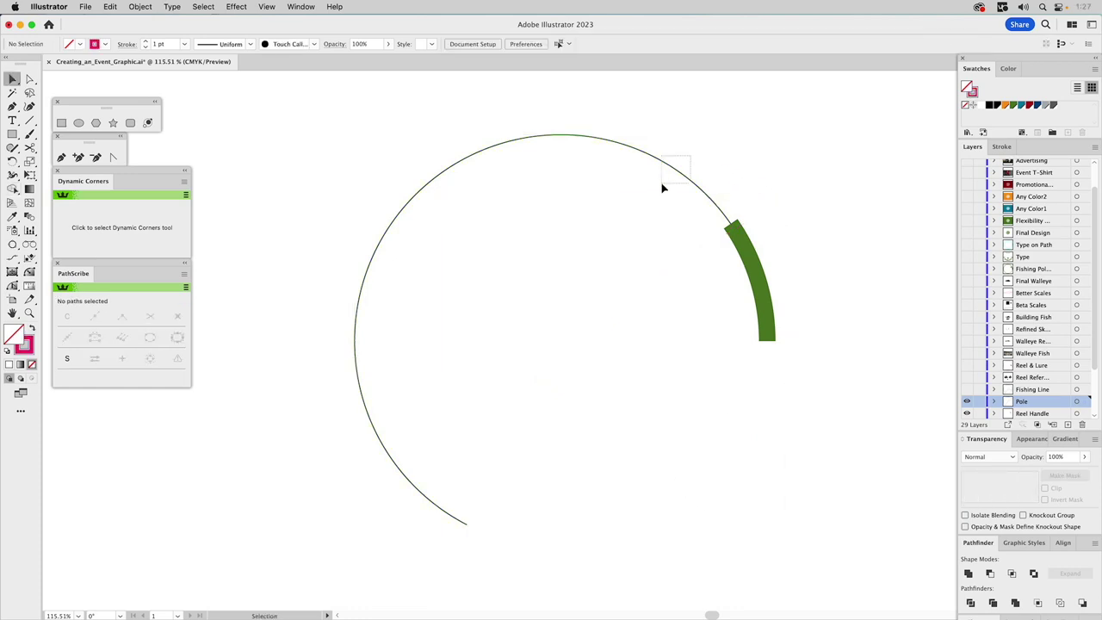
# - Select the long pole arc and set its stroke weight to 10.5 pt
pyautogui.moveTo(662, 185); pyautogui.dragTo(660, 182)
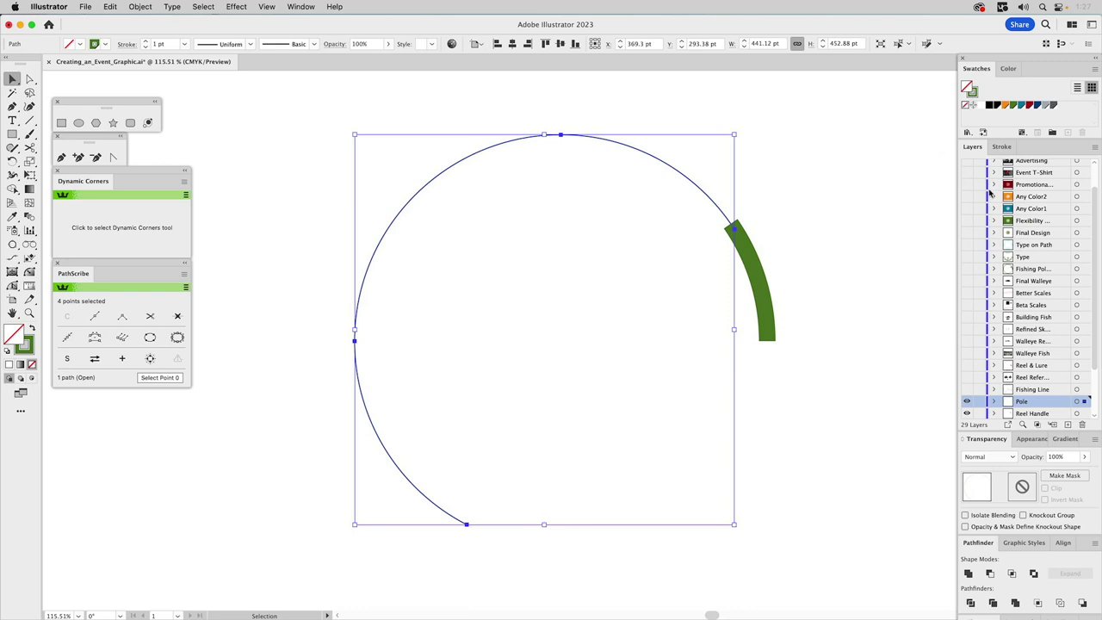
pyautogui.click(1004, 148)
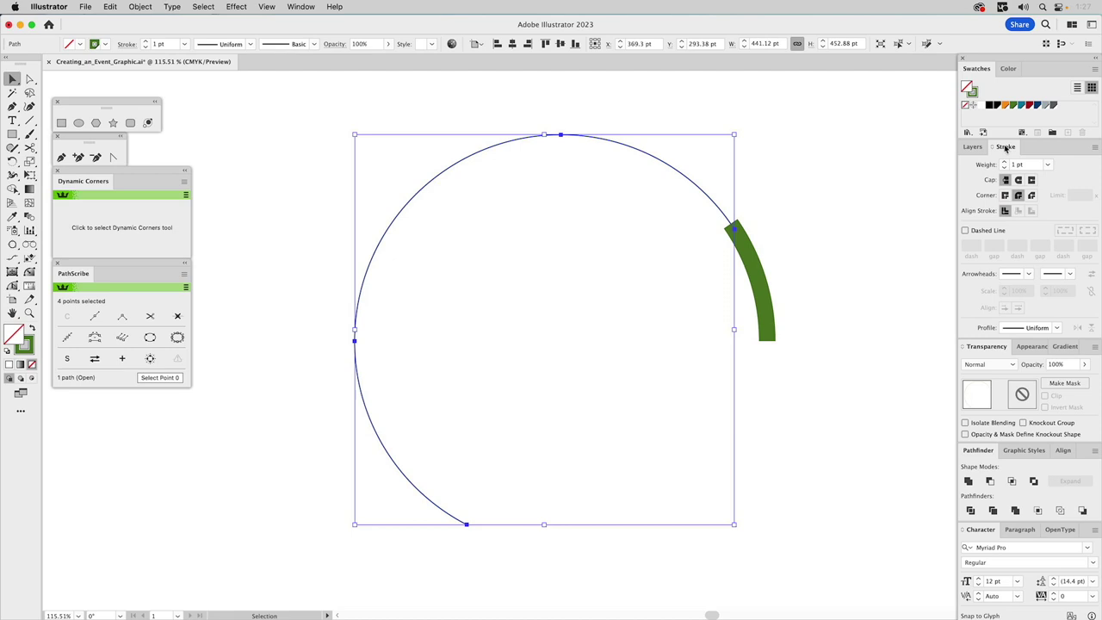
pyautogui.click(1000, 164)
pyautogui.write('10.5')
pyautogui.press('Return')
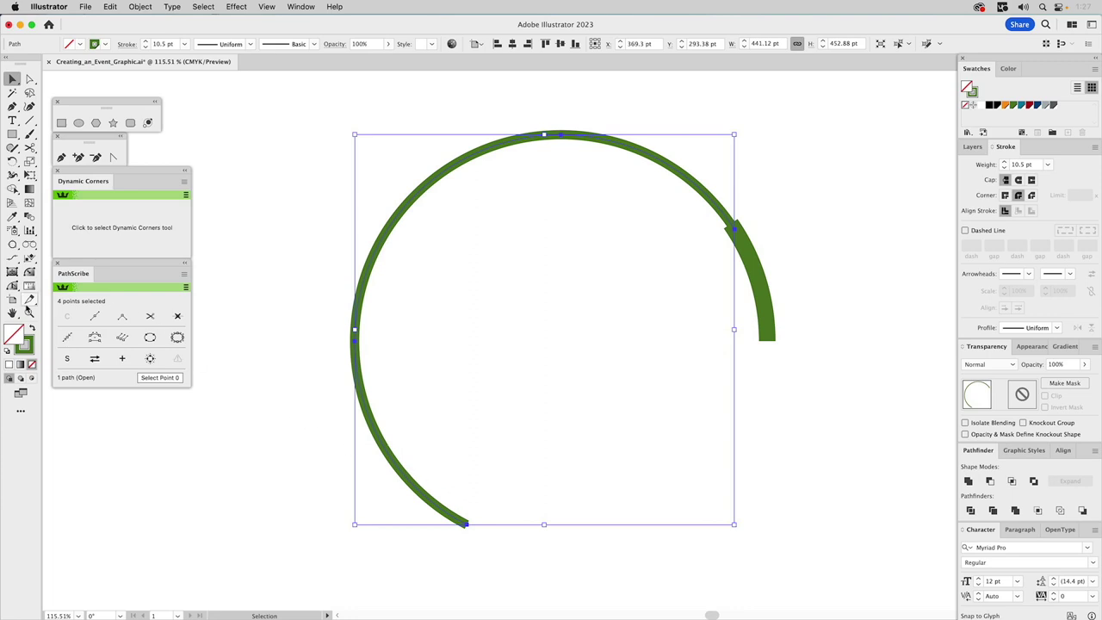
# - Taper the pole arc by narrowing its lower end to about 4.8 pt with the Width tool
pyautogui.press('z')
pyautogui.moveTo(449, 508); pyautogui.dragTo(501, 544)
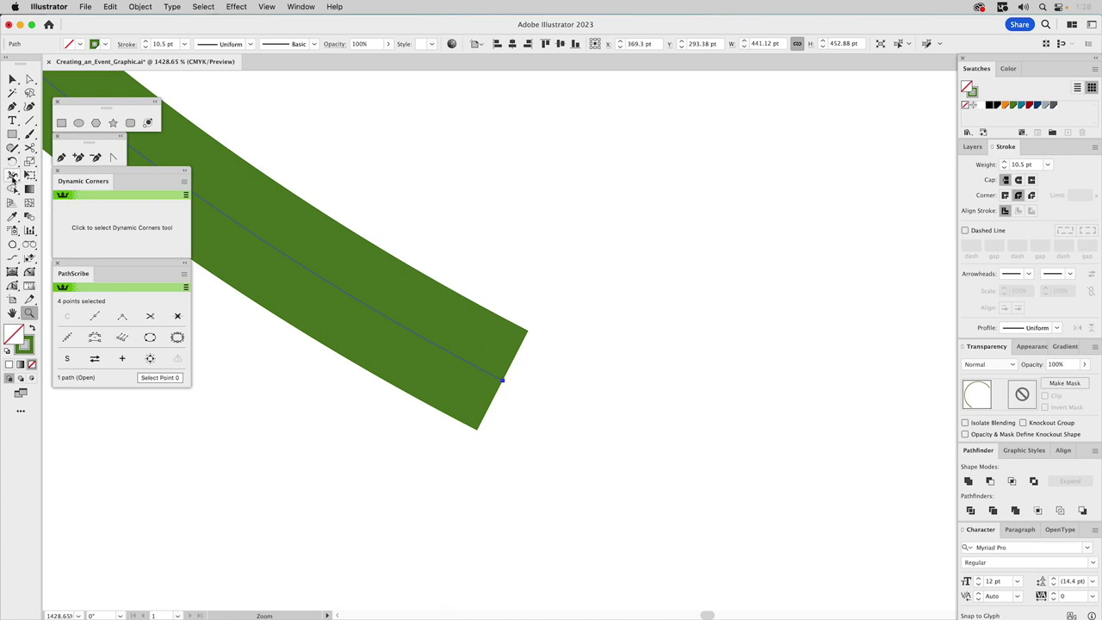
pyautogui.click(12, 175)
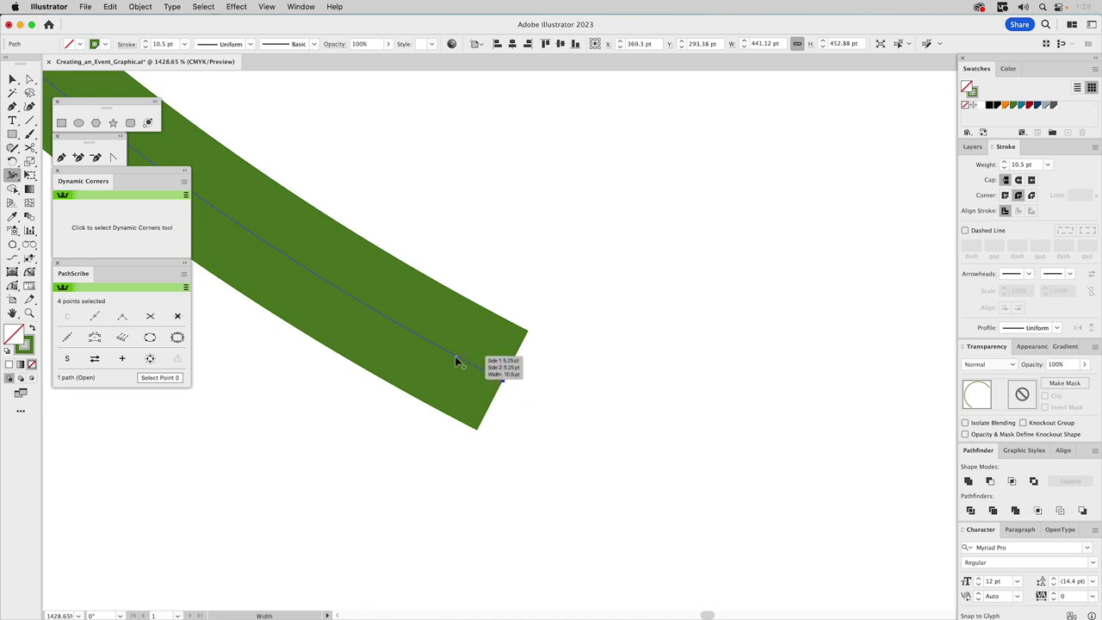
pyautogui.moveTo(504, 381); pyautogui.dragTo(516, 364)
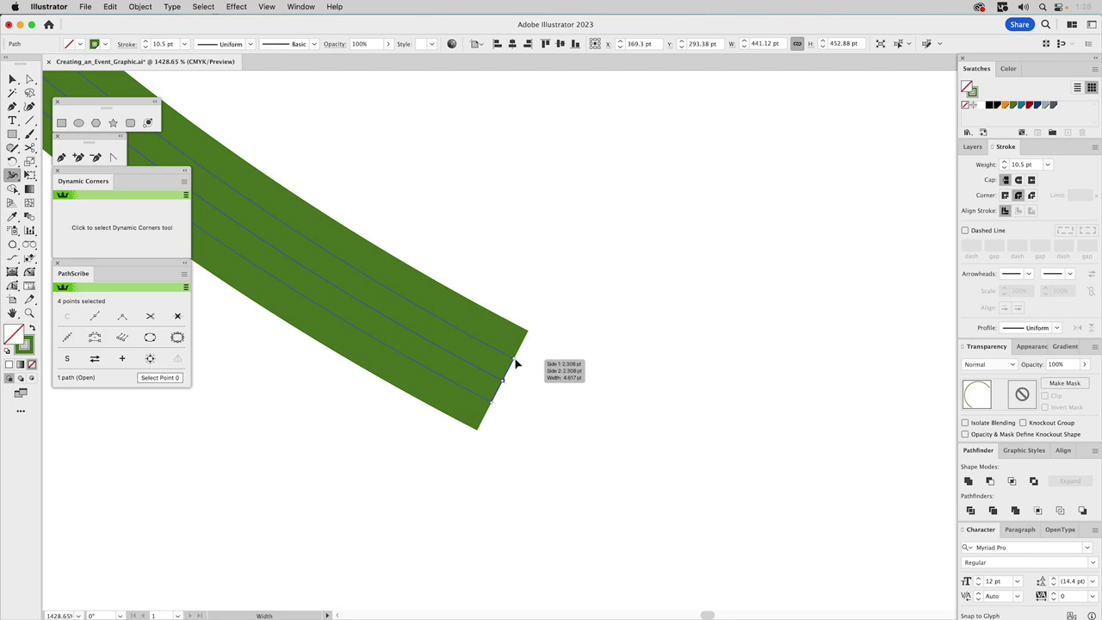
pyautogui.moveTo(516, 363); pyautogui.dragTo(517, 365)
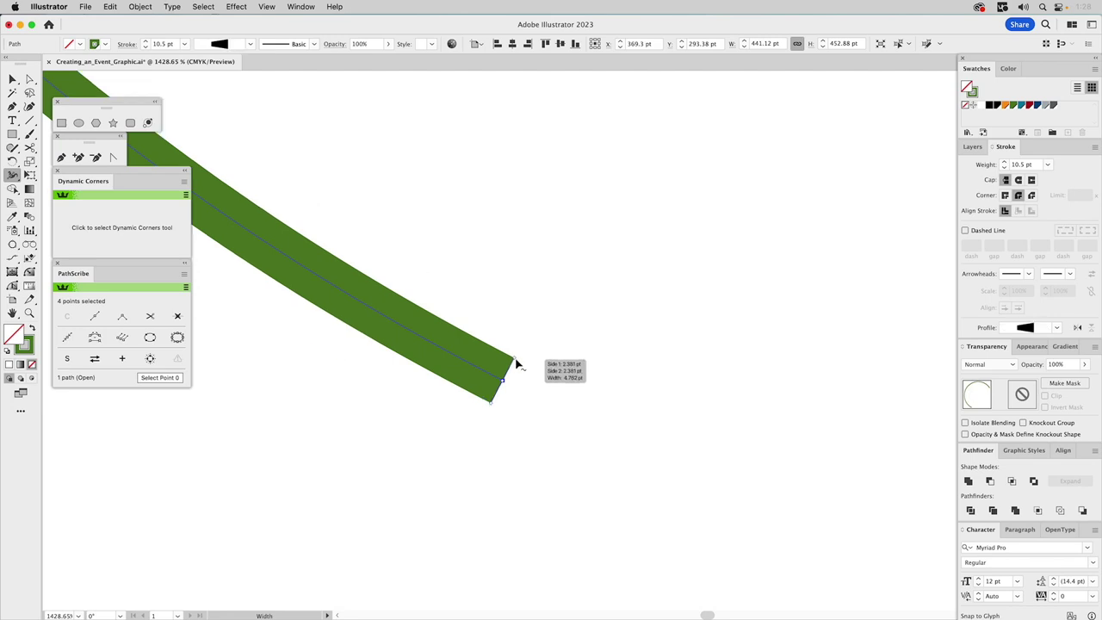
pyautogui.click(29, 313)
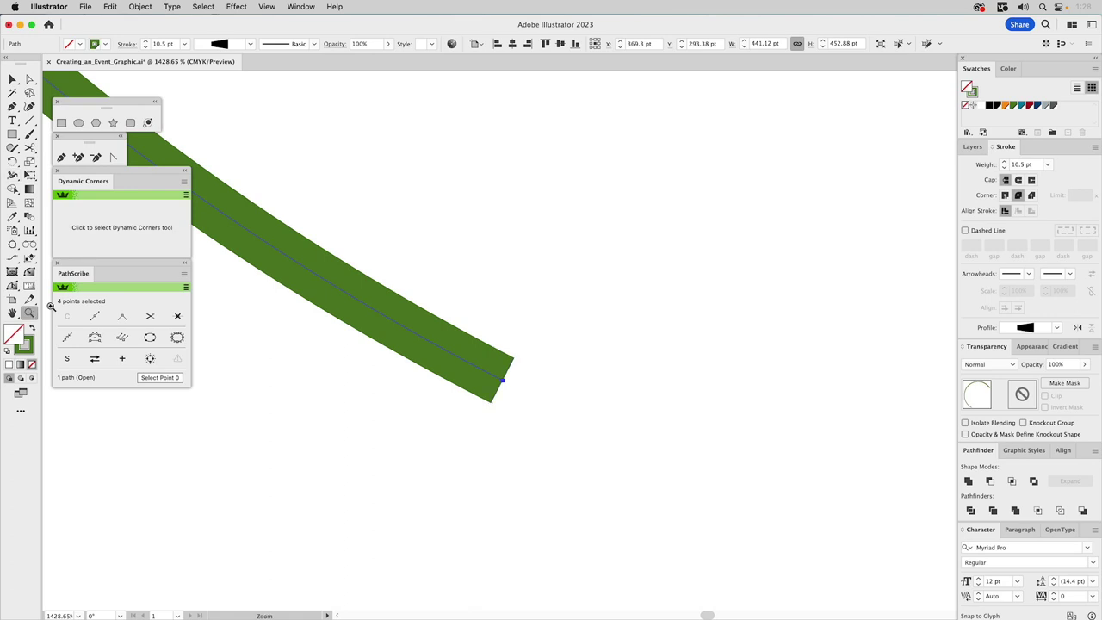
pyautogui.keyDown('alt'); pyautogui.click(519, 344); pyautogui.keyUp('alt')
pyautogui.keyDown('alt'); pyautogui.click(520, 342); pyautogui.keyUp('alt')
pyautogui.keyDown('alt'); pyautogui.click(521, 342); pyautogui.keyUp('alt')
pyautogui.keyDown('alt'); pyautogui.click(524, 342); pyautogui.keyUp('alt')
pyautogui.keyDown('alt'); pyautogui.click(522, 341); pyautogui.keyUp('alt')
pyautogui.keyDown('alt'); pyautogui.click(559, 326); pyautogui.keyUp('alt')
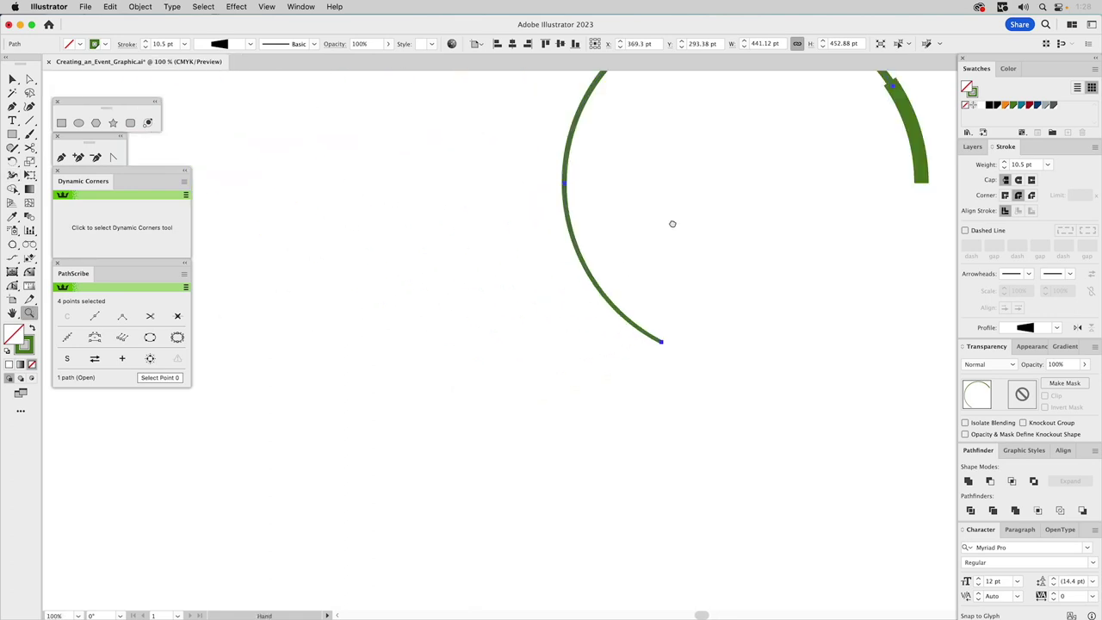
# - Give the tapered pole arc a round cap at its thin lower end and deselect it
pyautogui.moveTo(671, 224); pyautogui.dragTo(473, 358)
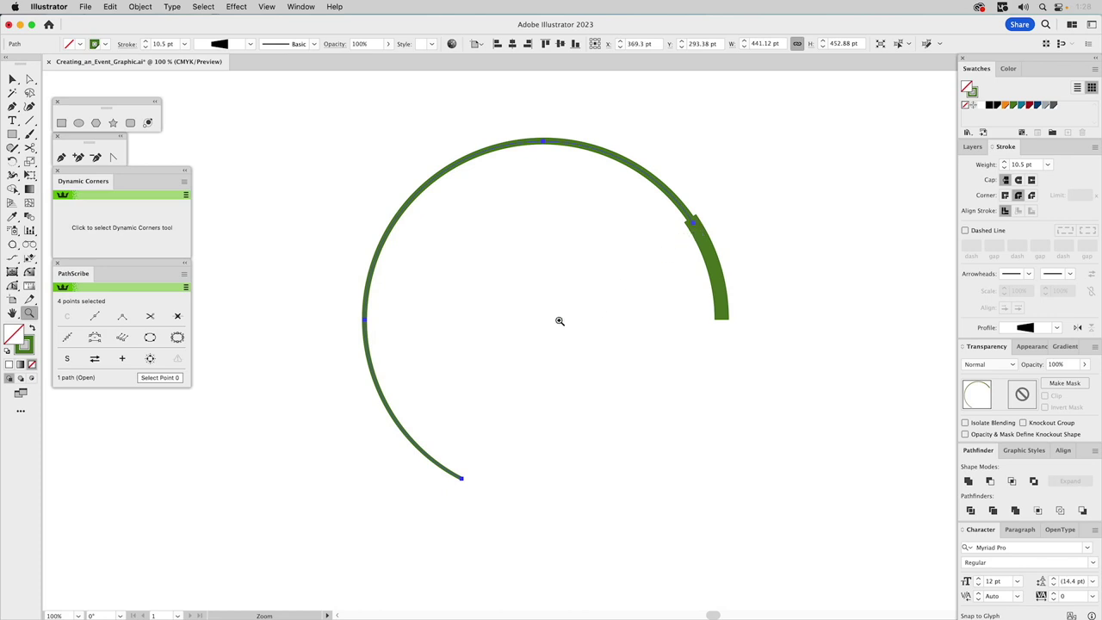
pyautogui.moveTo(433, 450); pyautogui.dragTo(517, 501)
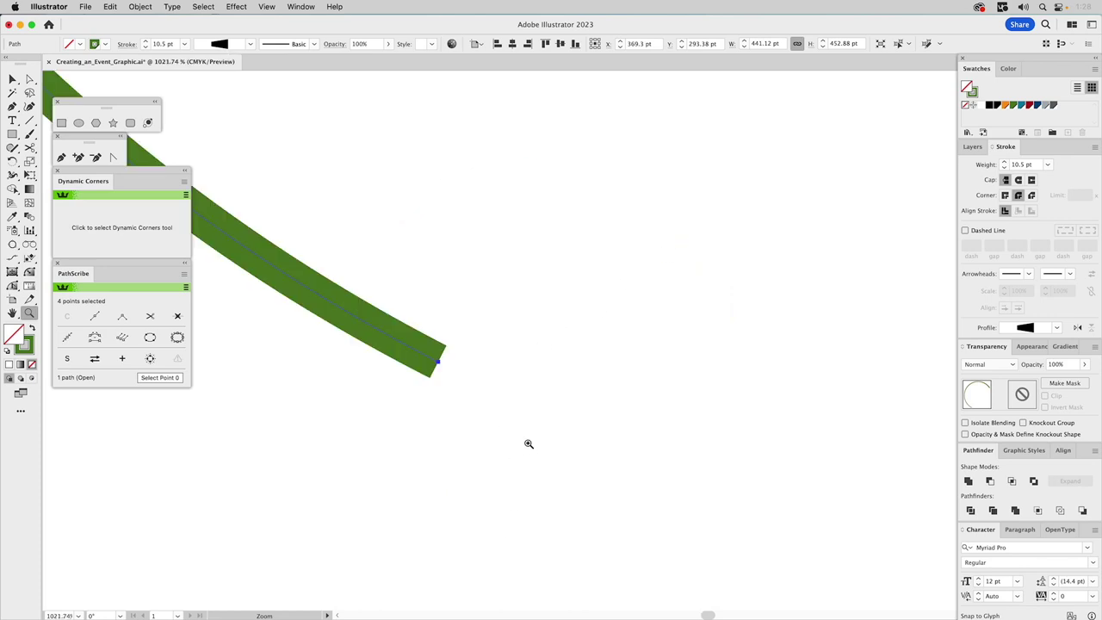
pyautogui.click(1018, 181)
pyautogui.keyDown('alt'); pyautogui.click(503, 347); pyautogui.keyUp('alt')
pyautogui.keyDown('alt'); pyautogui.click(503, 347); pyautogui.keyUp('alt')
pyautogui.keyDown('alt'); pyautogui.click(550, 341); pyautogui.keyUp('alt')
pyautogui.keyDown('alt'); pyautogui.click(550, 340); pyautogui.keyUp('alt')
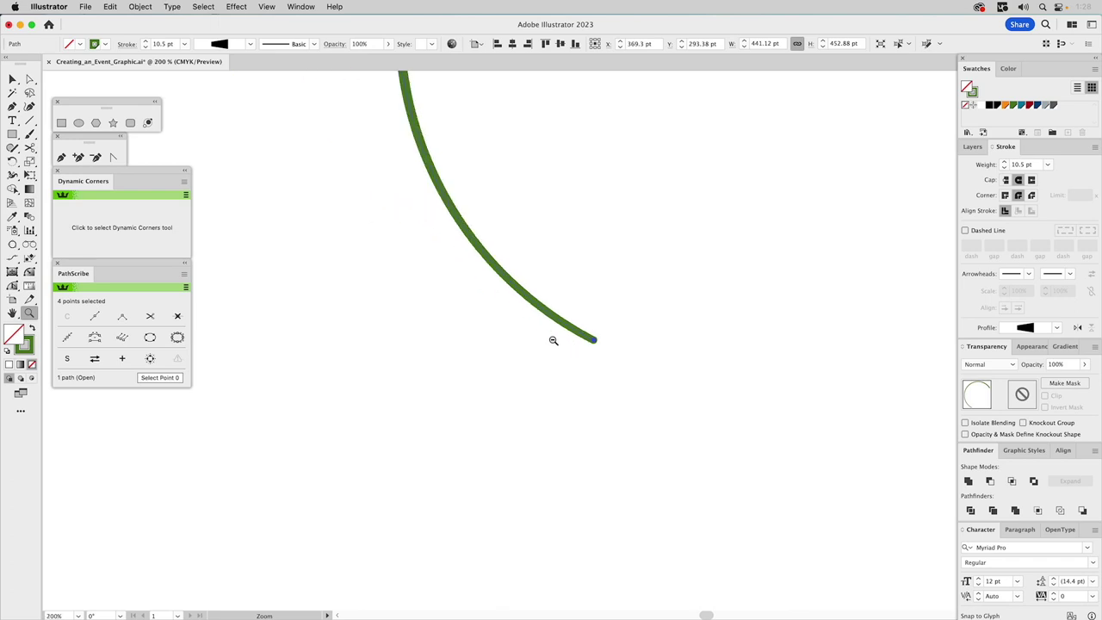
pyautogui.press('super+0')
pyautogui.press('v')
pyautogui.click(640, 335)
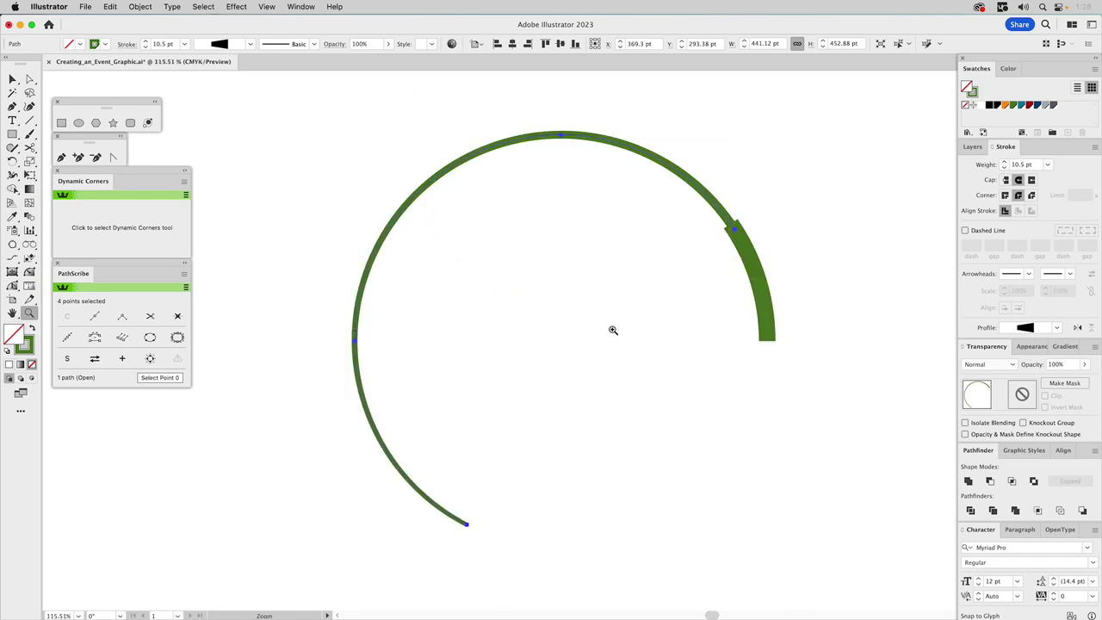
# - Show the Fishing Line layer and remove the circle's portion outside the lower wedge between the angled lines with Shape Builder
pyautogui.click(971, 148)
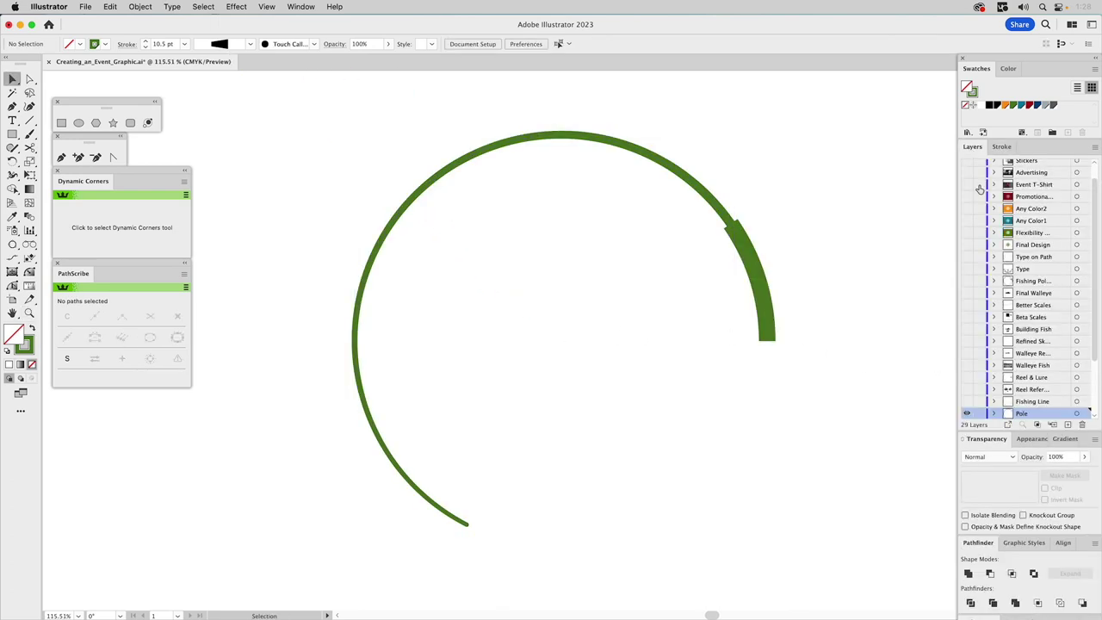
pyautogui.click(966, 401)
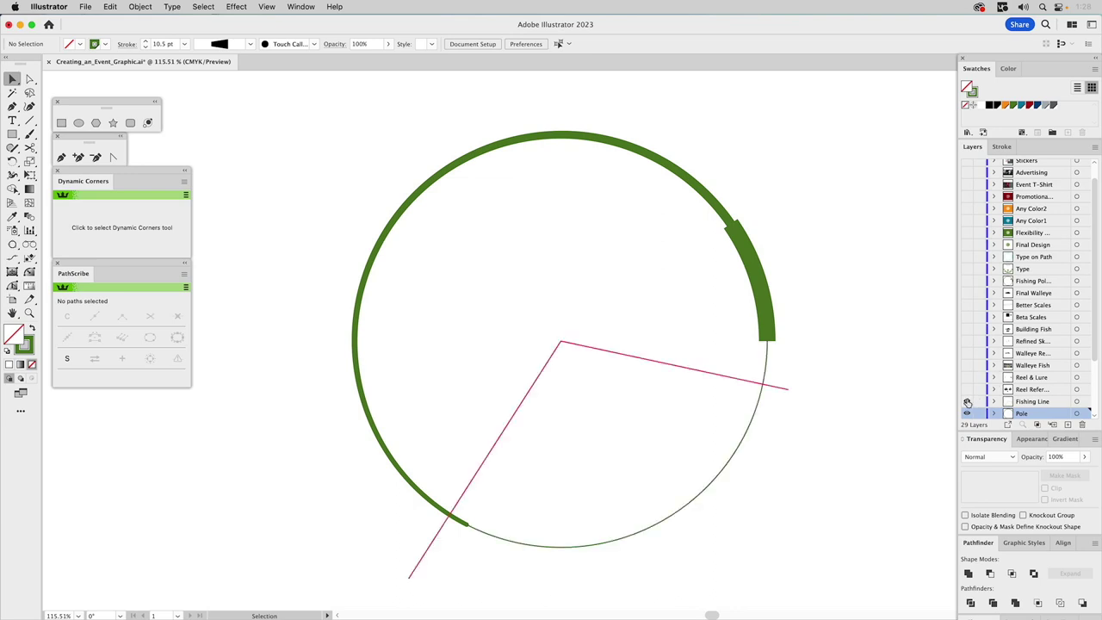
pyautogui.click(749, 394)
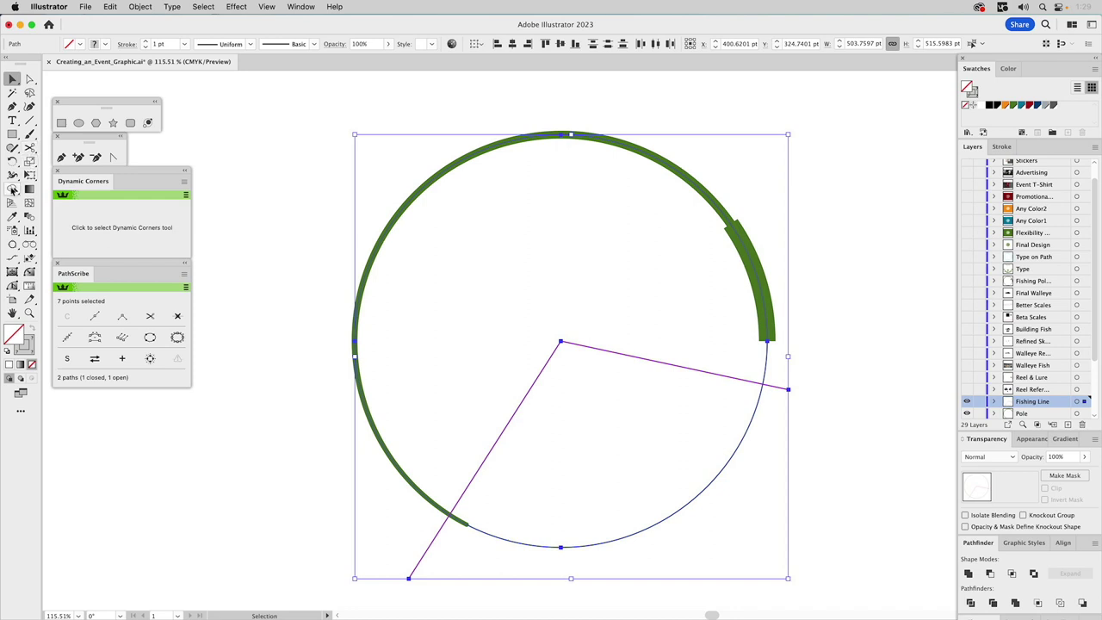
pyautogui.click(12, 189)
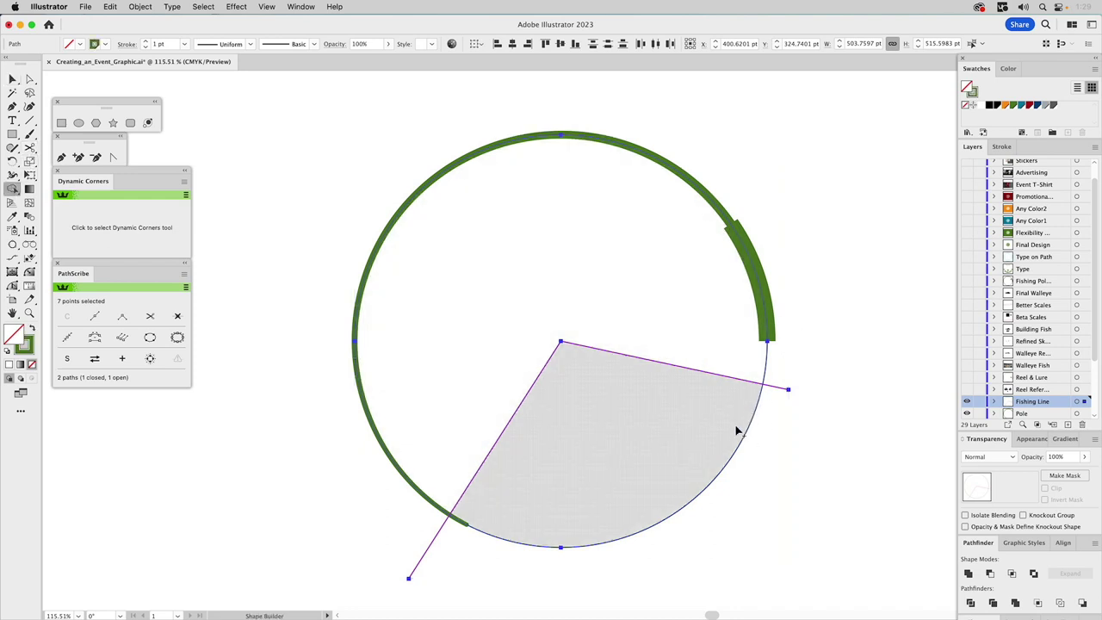
pyautogui.keyDown('alt'); pyautogui.click(766, 362); pyautogui.keyUp('alt')
# - Delete the angled construction lines from the Fishing Line layer
pyautogui.press('v')
pyautogui.click(794, 373)
pyautogui.click(777, 392)
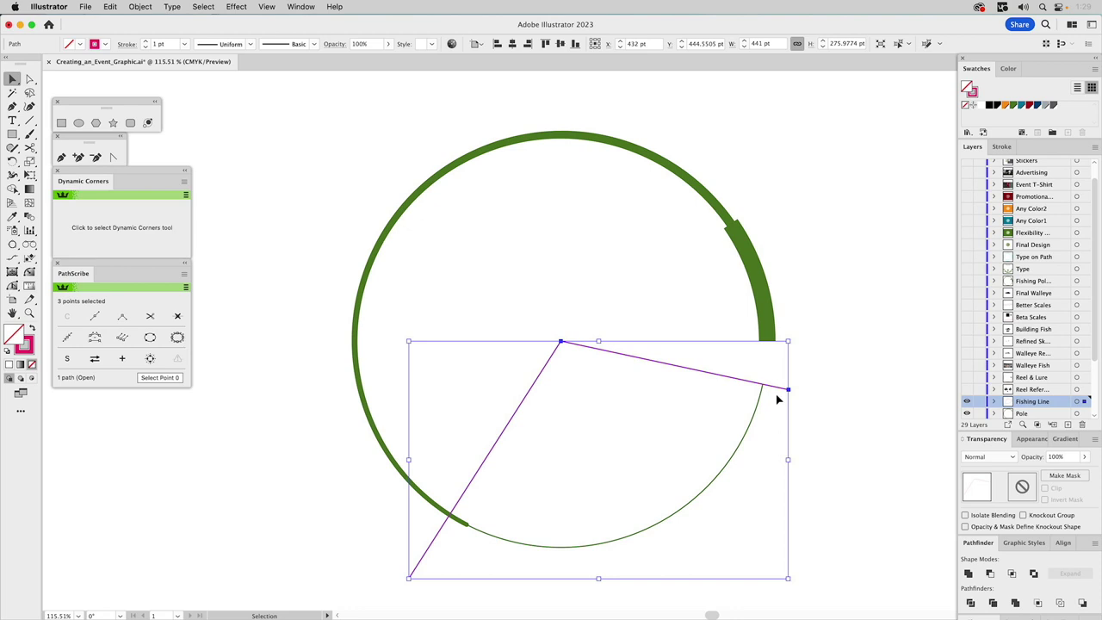
pyautogui.press('Delete')
# - Set the fishing line arc's stroke weight to 2 pt with a round cap
pyautogui.click(754, 415)
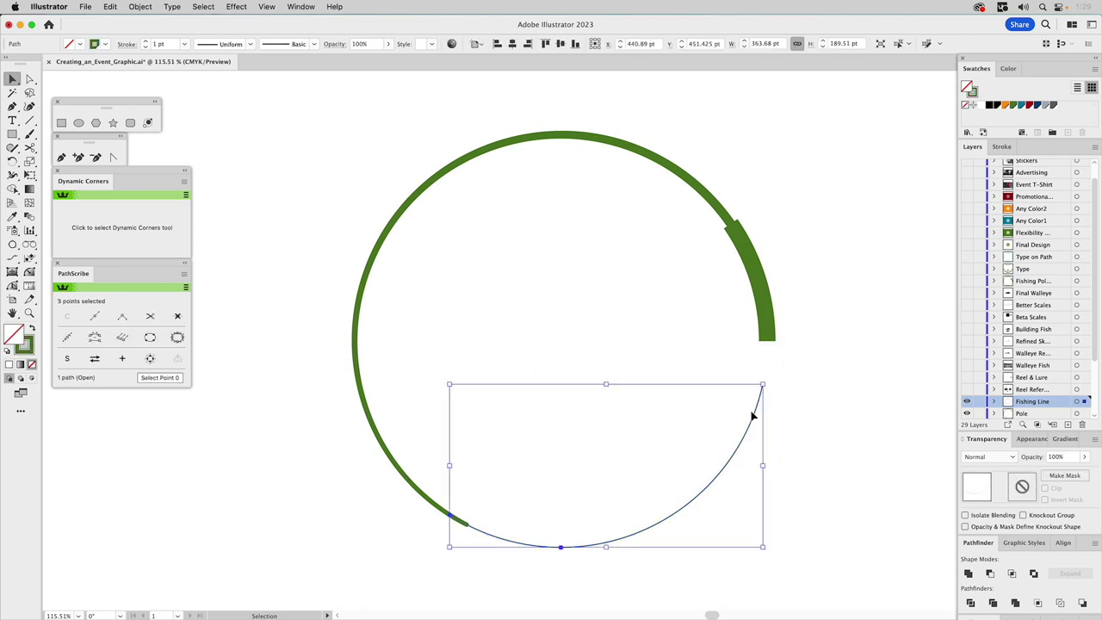
pyautogui.click(1005, 148)
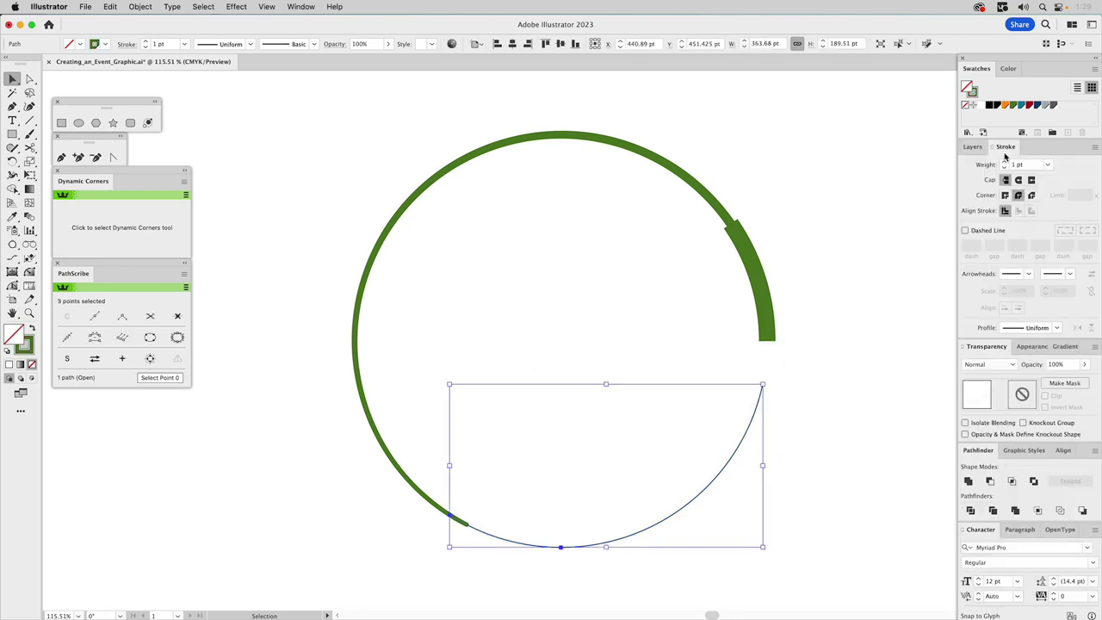
pyautogui.click(1004, 162)
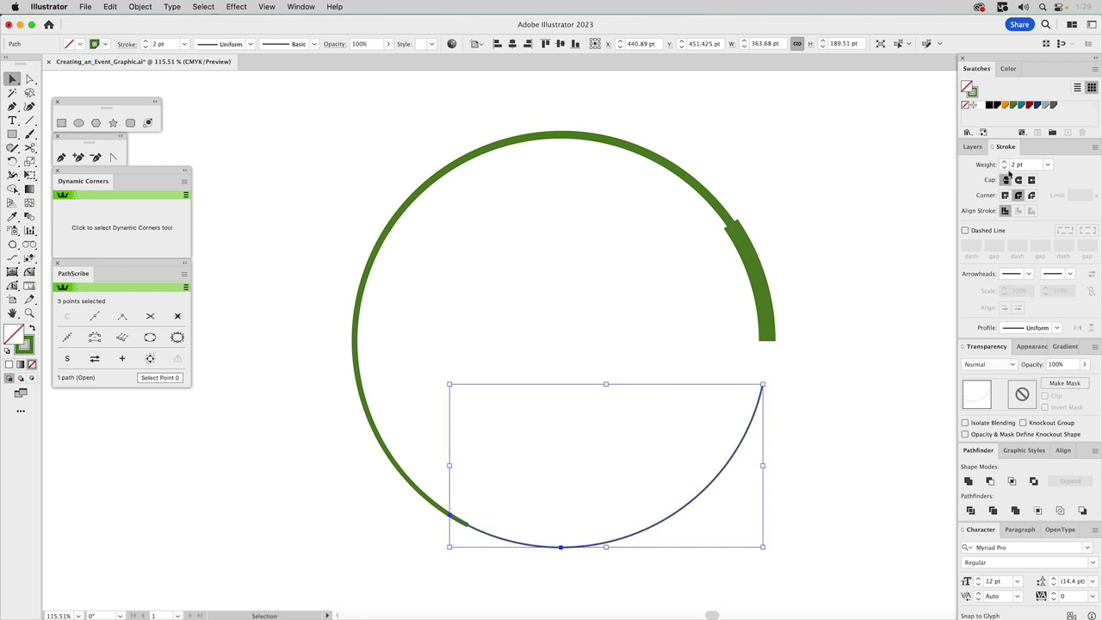
pyautogui.click(1018, 180)
pyautogui.click(857, 421)
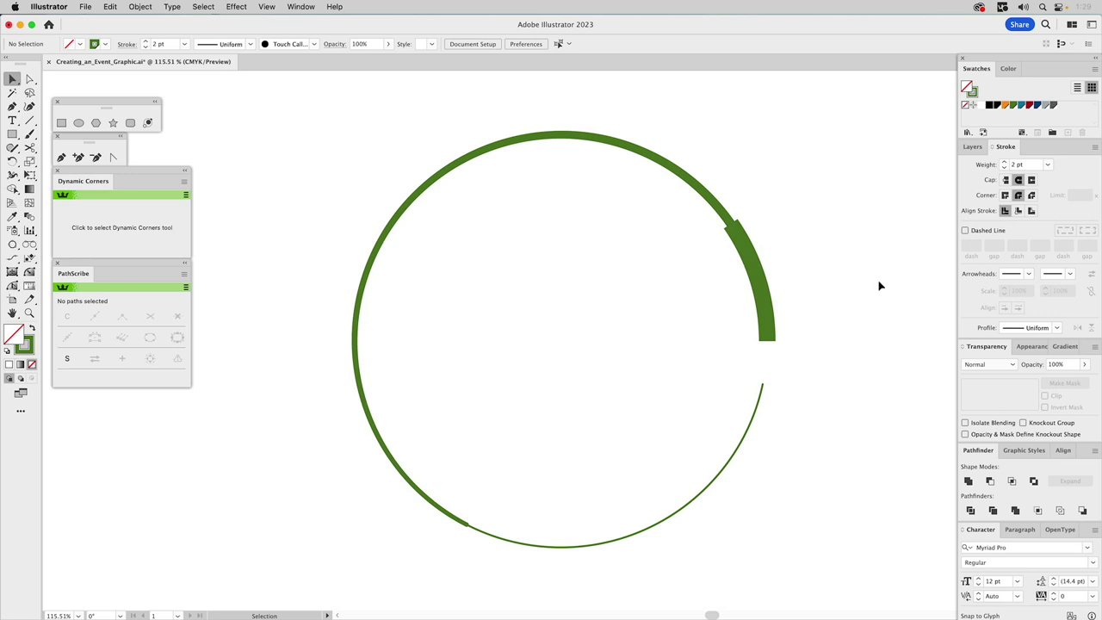
# - Examine the reel photo and silhouette on the reel reference layer, leaving that layer hidden
pyautogui.click(972, 146)
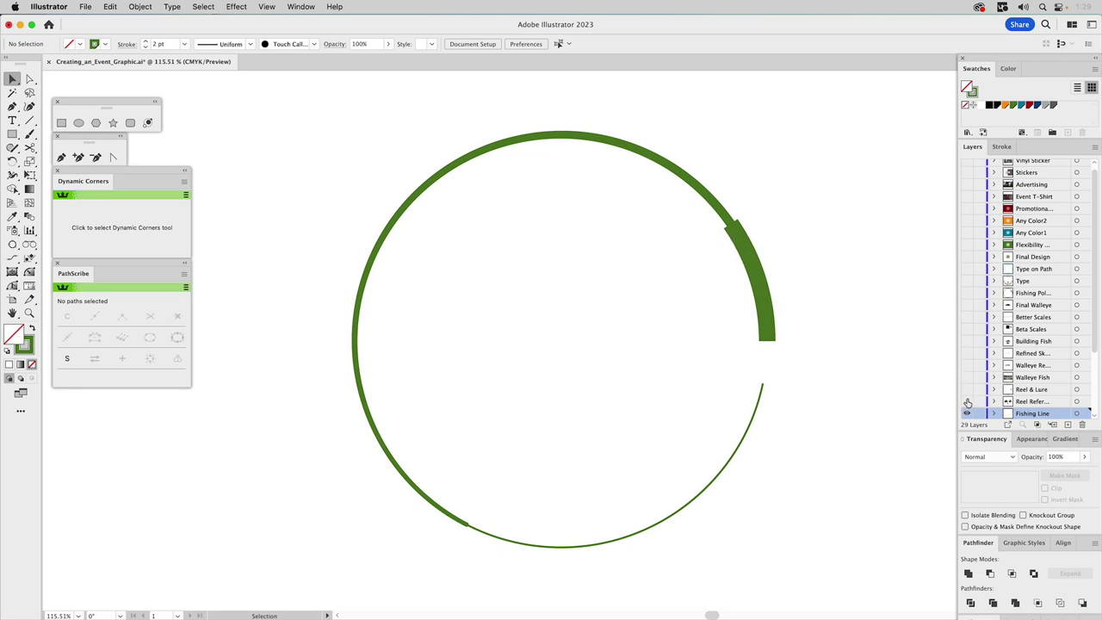
pyautogui.scroll(-3, 979, 394)
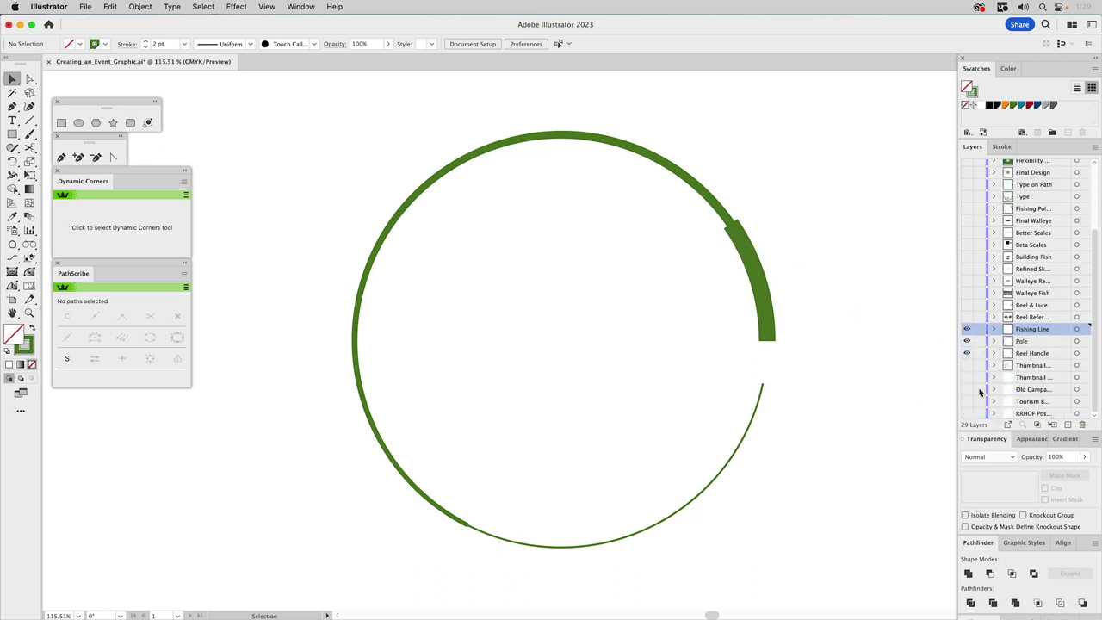
pyautogui.click(966, 318)
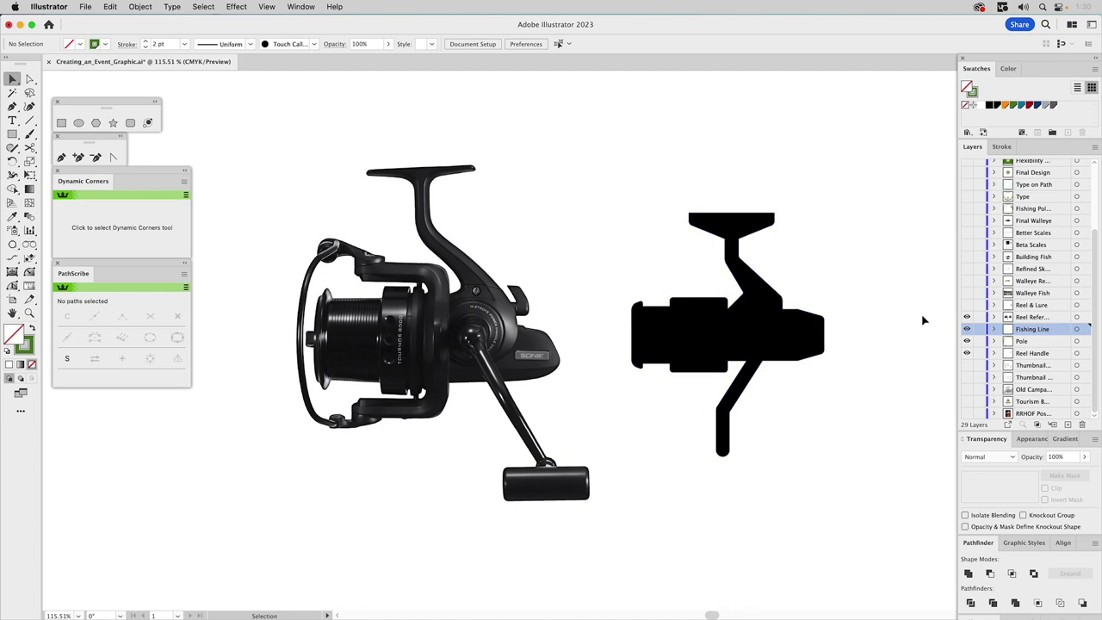
pyautogui.click(965, 316)
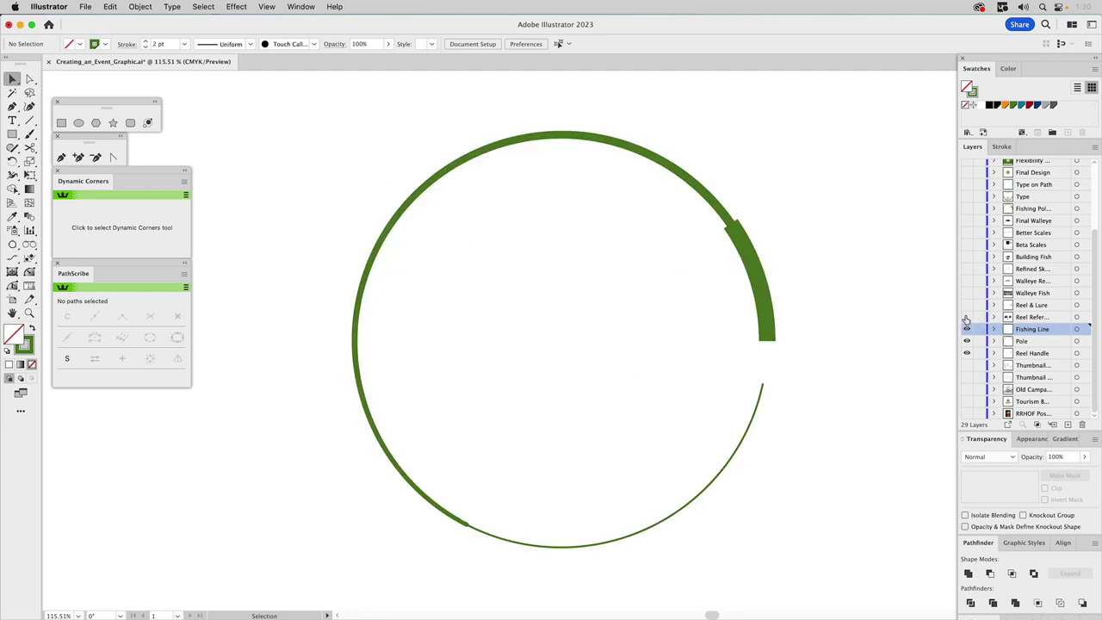
# - Show the Reel & Lure layer and select the reel together with the outer guide circle
pyautogui.click(966, 306)
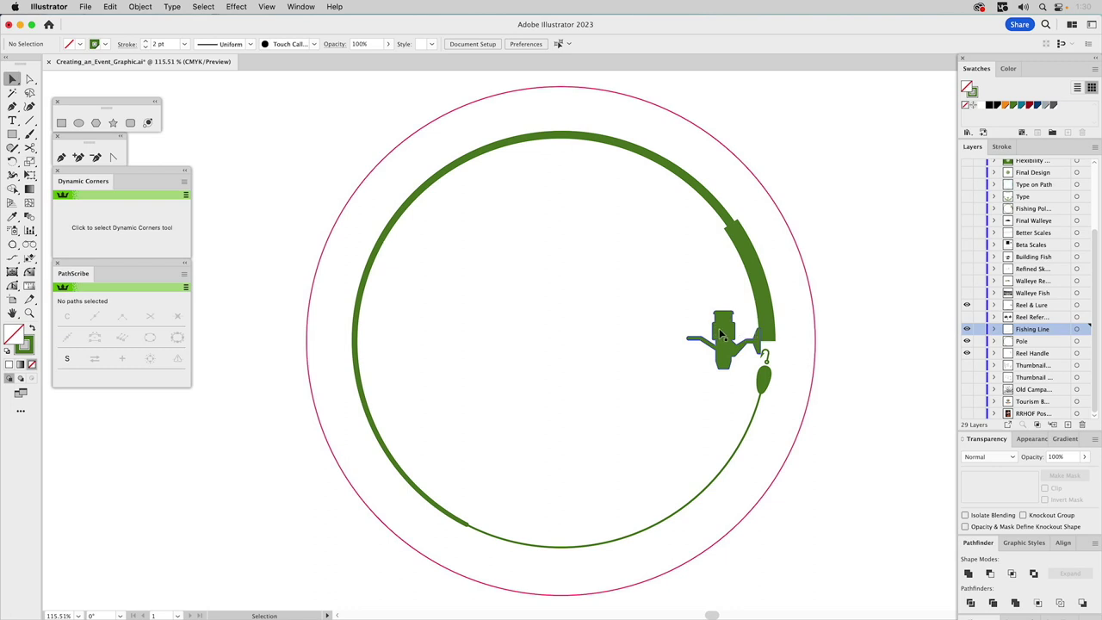
pyautogui.click(718, 328)
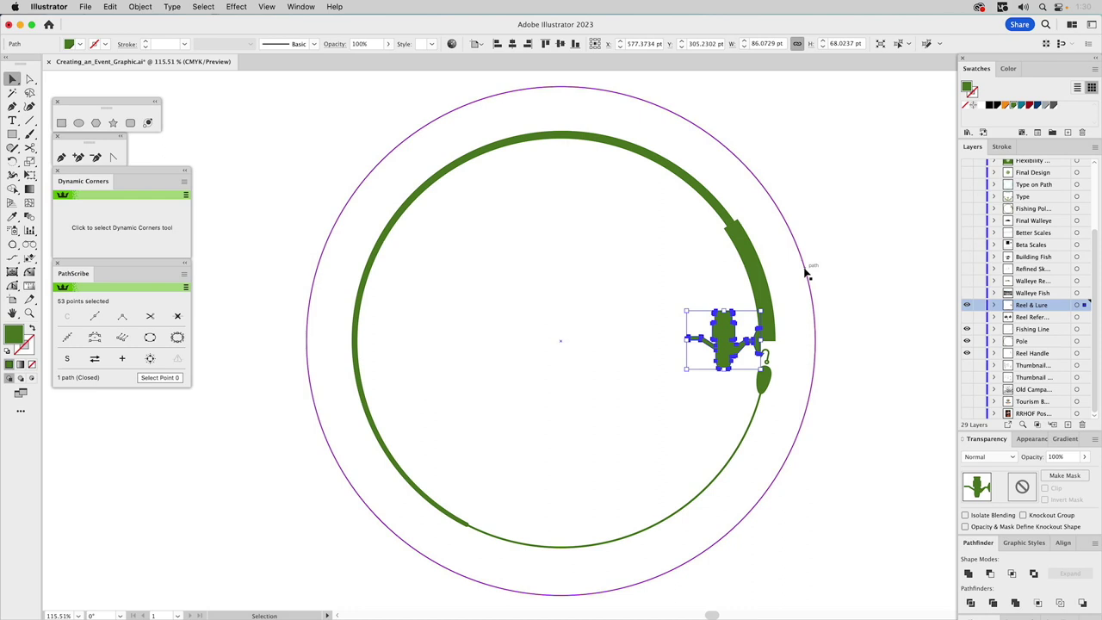
pyautogui.click(807, 273)
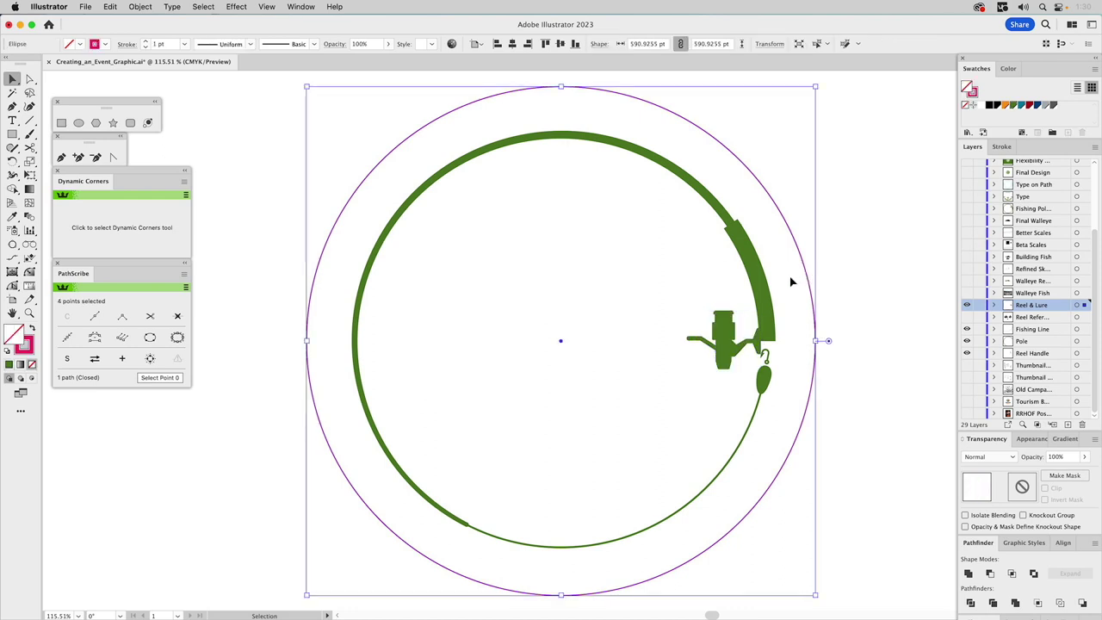
pyautogui.click(730, 336)
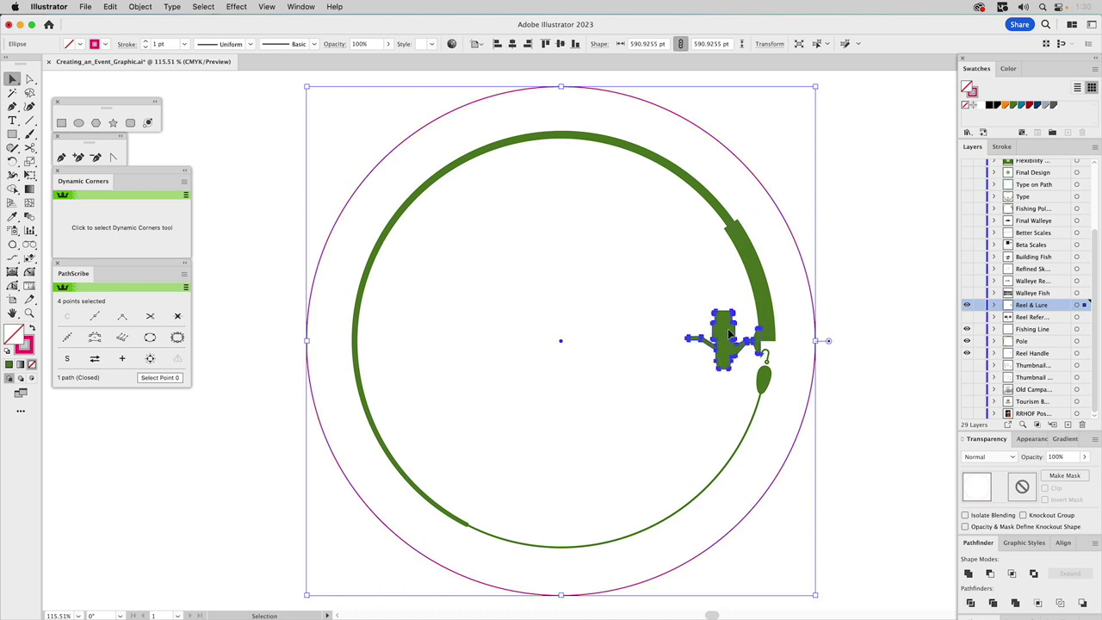
pyautogui.keyDown('shift'); pyautogui.click(816, 339); pyautogui.keyUp('shift')
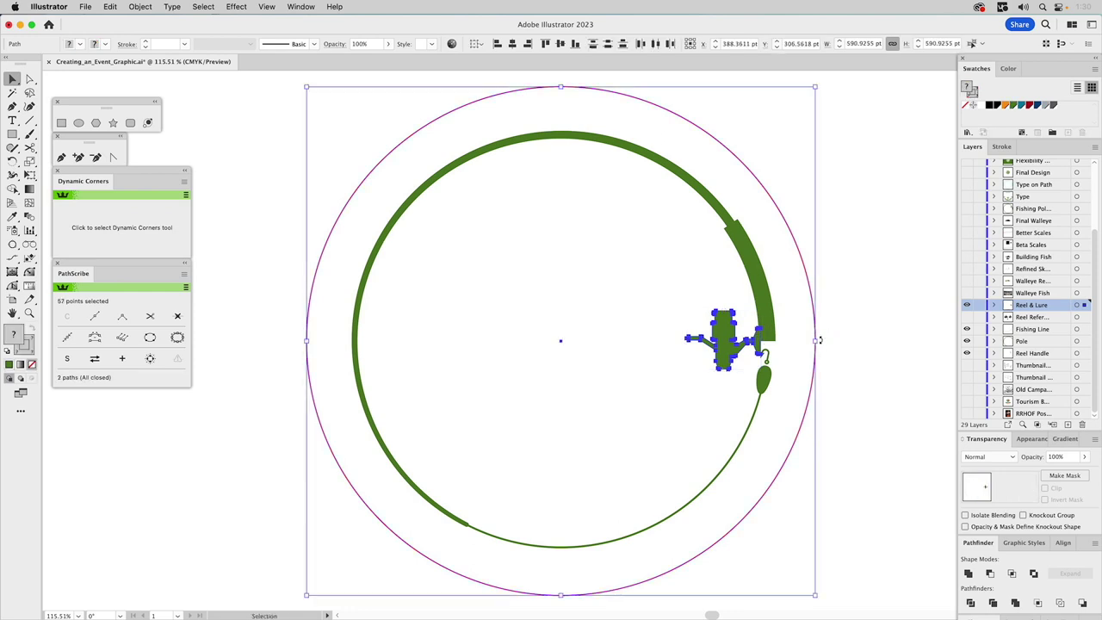
# - Rotate the reel and outer guide circle together by 27.6° so the reel sits on the pole handle
pyautogui.moveTo(821, 339); pyautogui.dragTo(810, 208)
pyautogui.press('super+z')
pyautogui.doubleClick(12, 161)
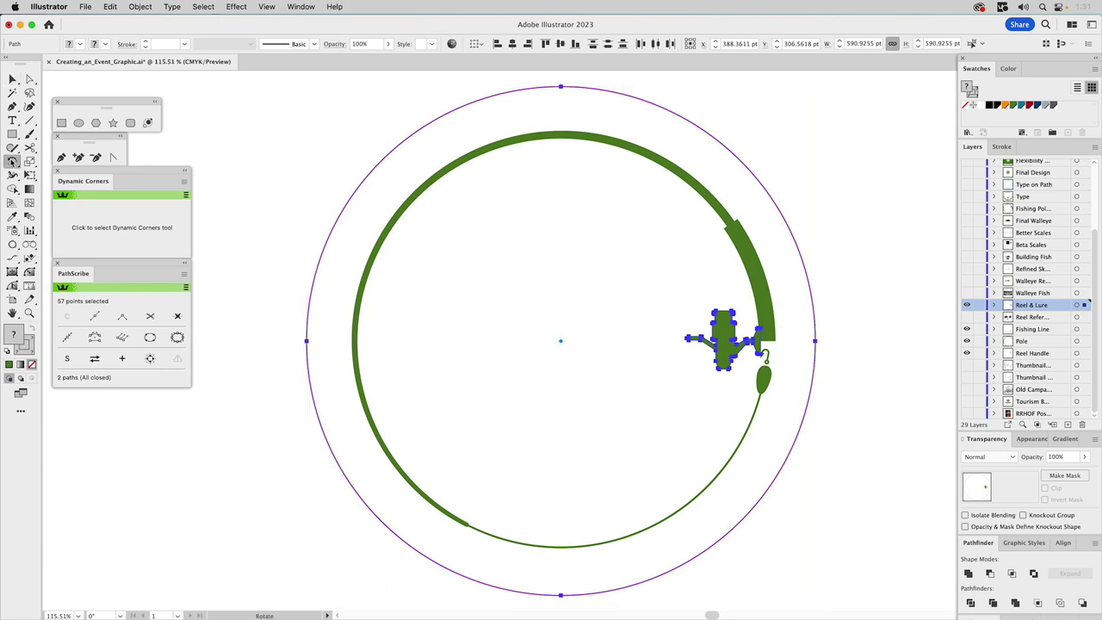
pyautogui.moveTo(818, 169); pyautogui.dragTo(530, 262)
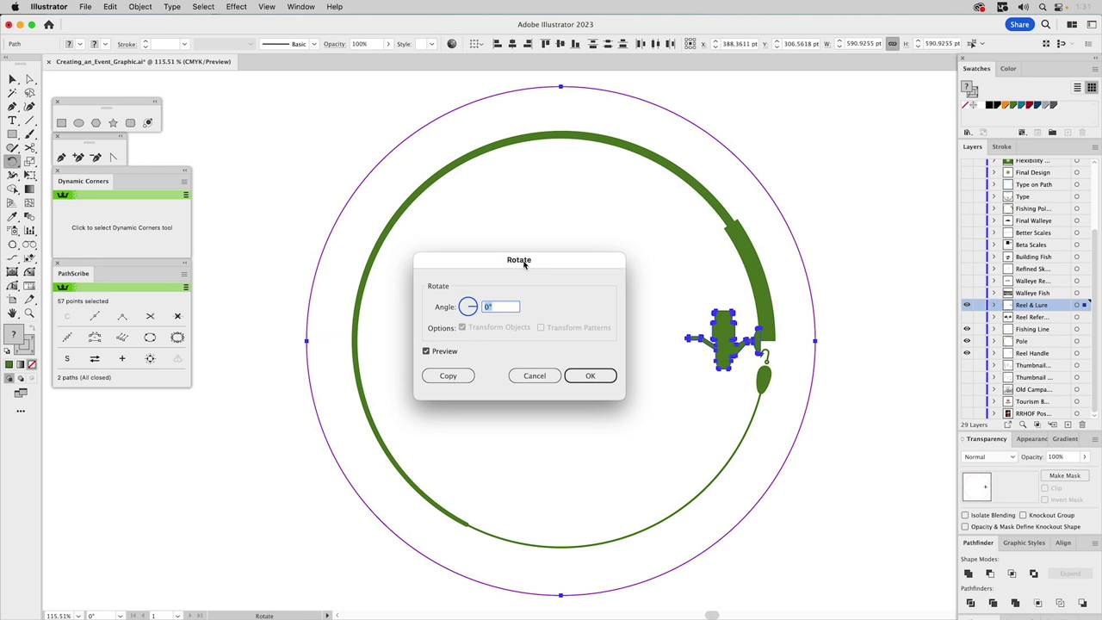
pyautogui.write('27.6')
pyautogui.click(445, 352)
pyautogui.click(445, 352)
pyautogui.click(445, 352)
pyautogui.click(445, 352)
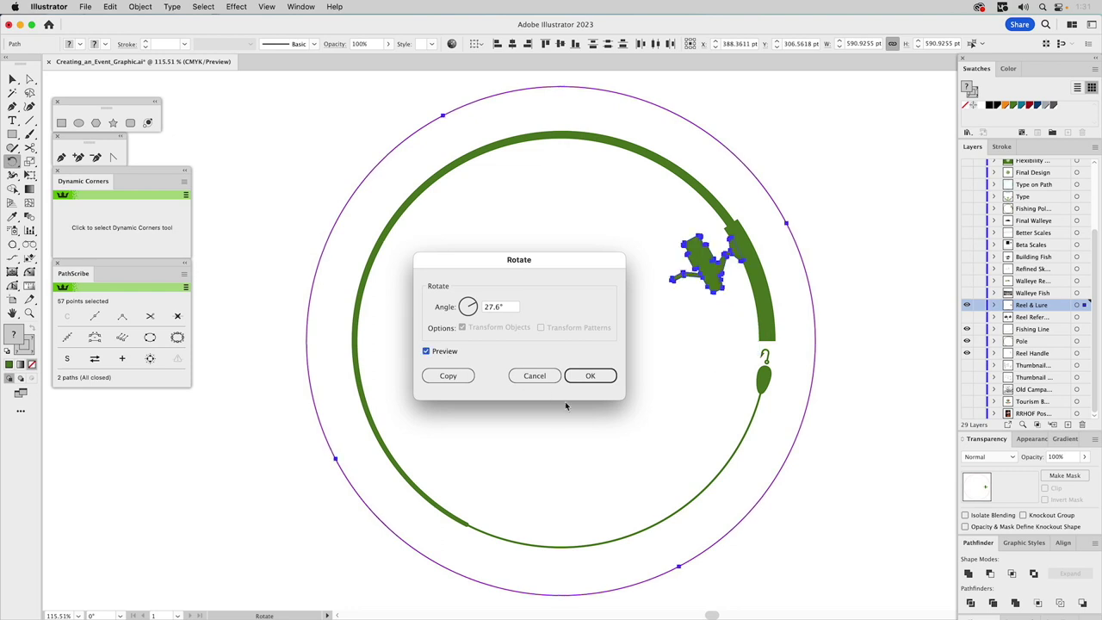
pyautogui.click(591, 376)
pyautogui.press('v')
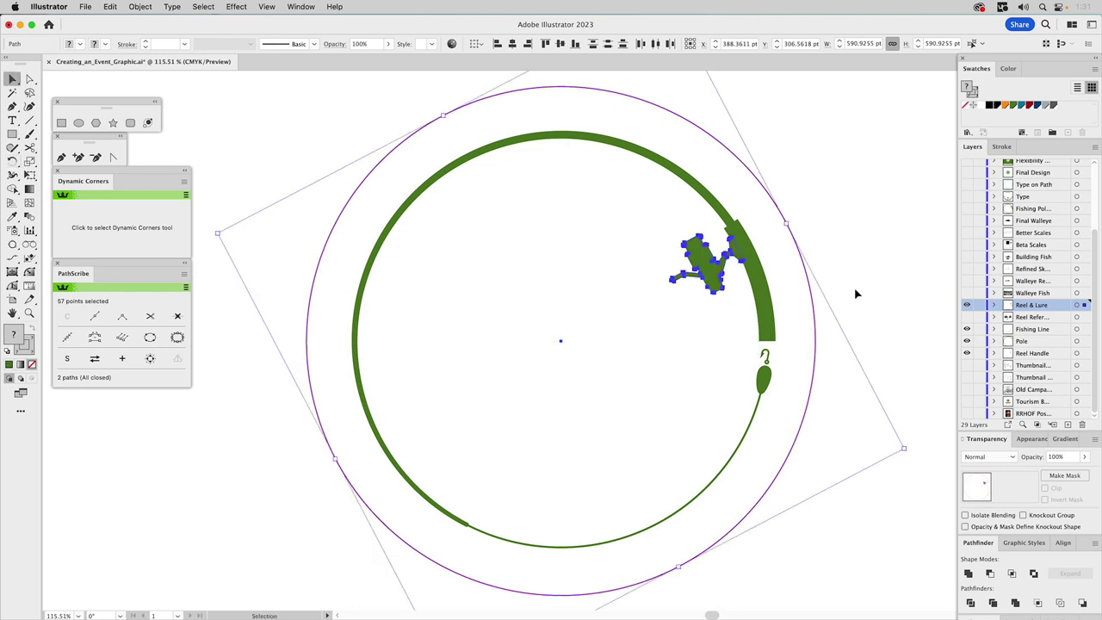
# - Delete the outer guide circle around the pole graphic
pyautogui.click(829, 285)
pyautogui.click(807, 300)
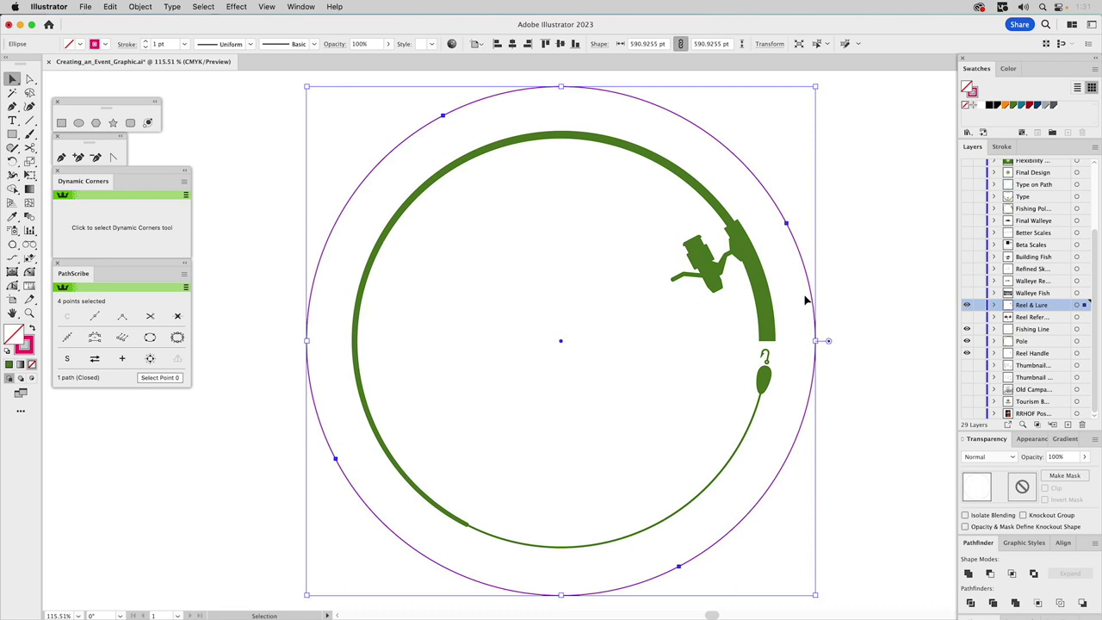
pyautogui.click(803, 300)
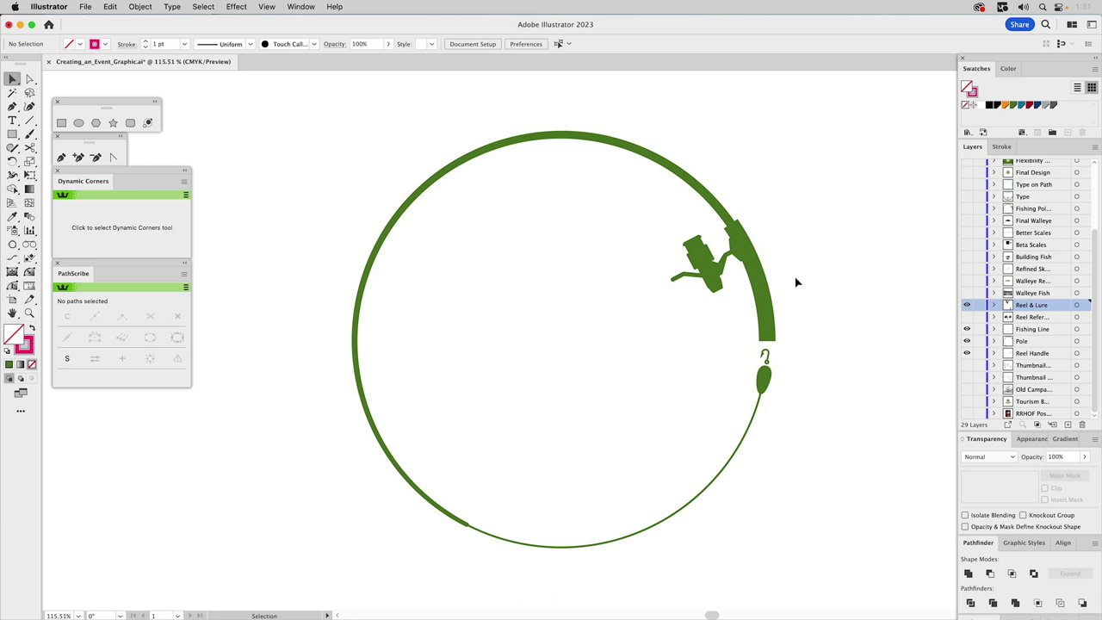
# - Select the pole, handle and fishing line paths together and convert their strokes to outlines with Outline Stroke
pyautogui.click(764, 362)
pyautogui.click(708, 262)
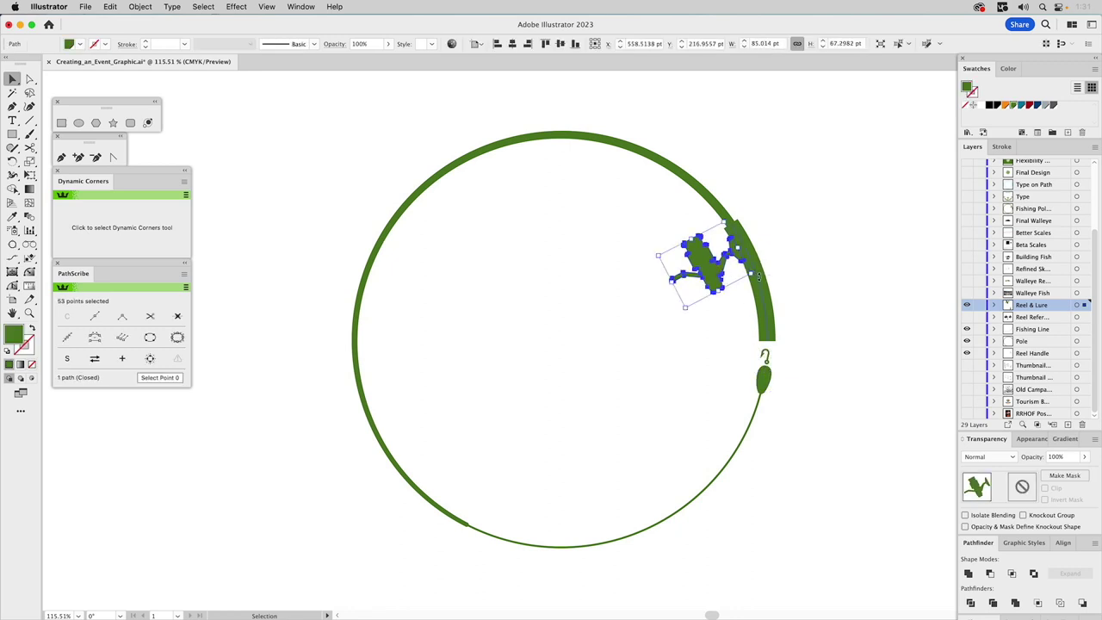
pyautogui.click(759, 293)
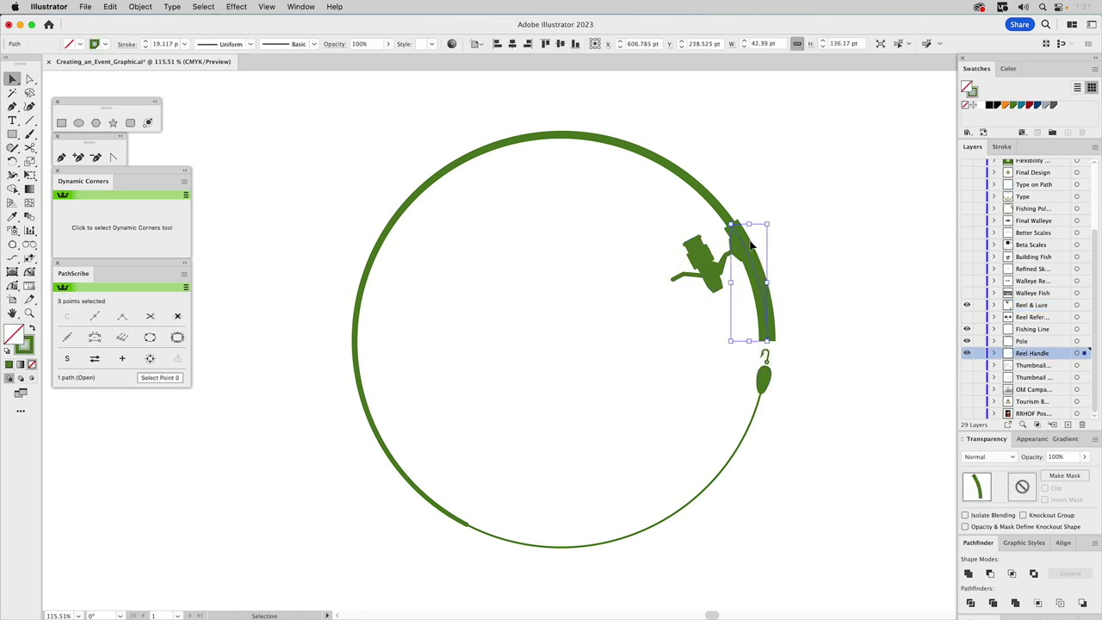
pyautogui.click(714, 204)
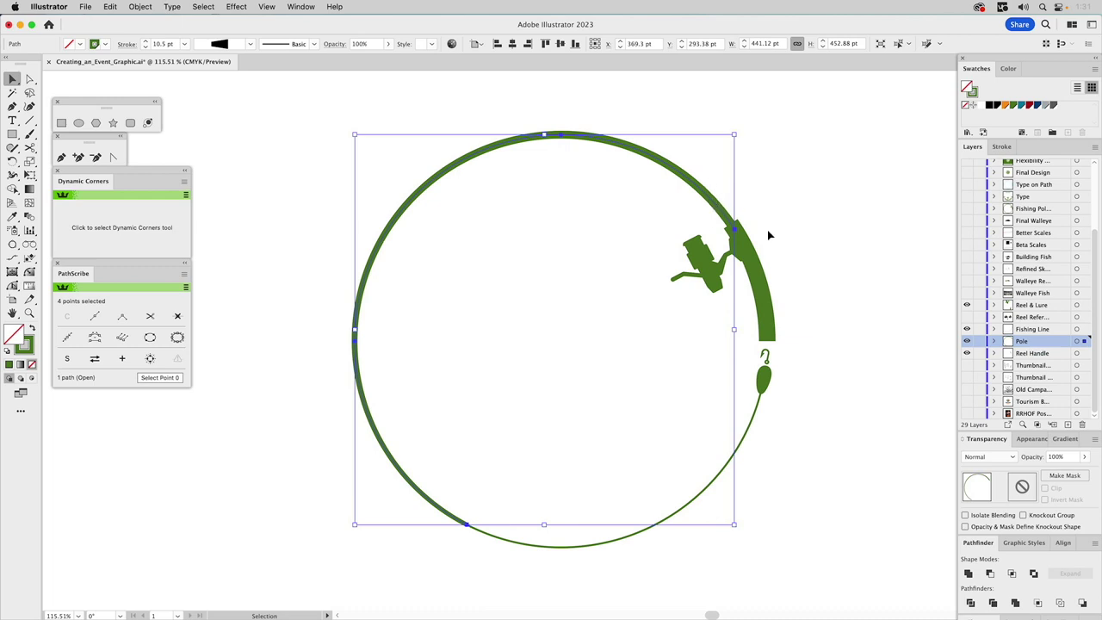
pyautogui.keyDown('shift'); pyautogui.click(741, 300); pyautogui.keyUp('shift')
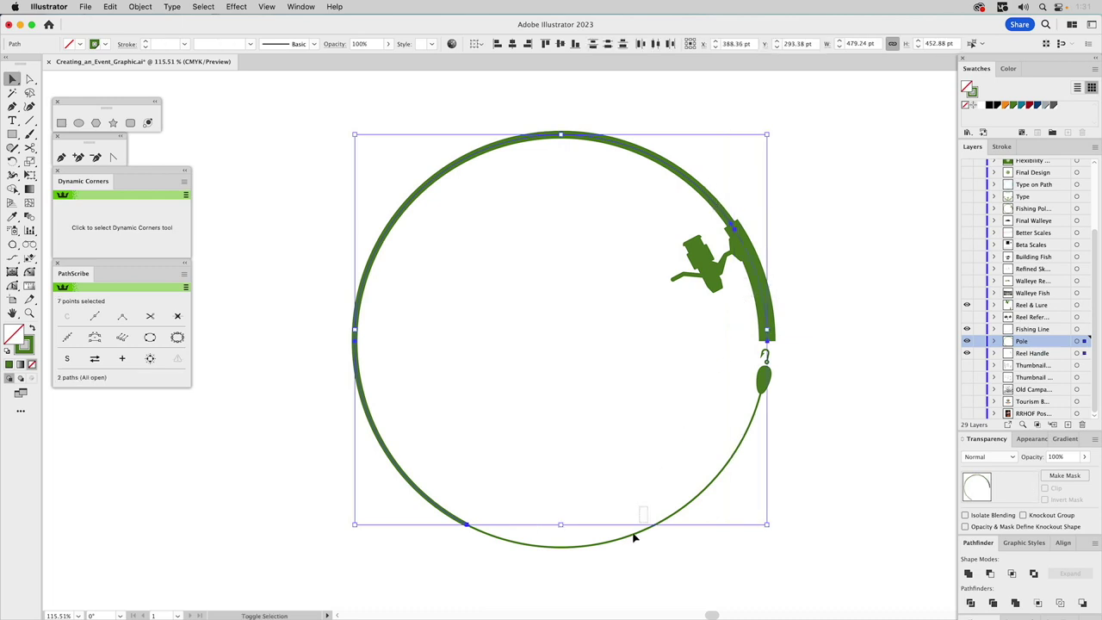
pyautogui.keyDown('shift'); pyautogui.click(633, 538); pyautogui.keyUp('shift')
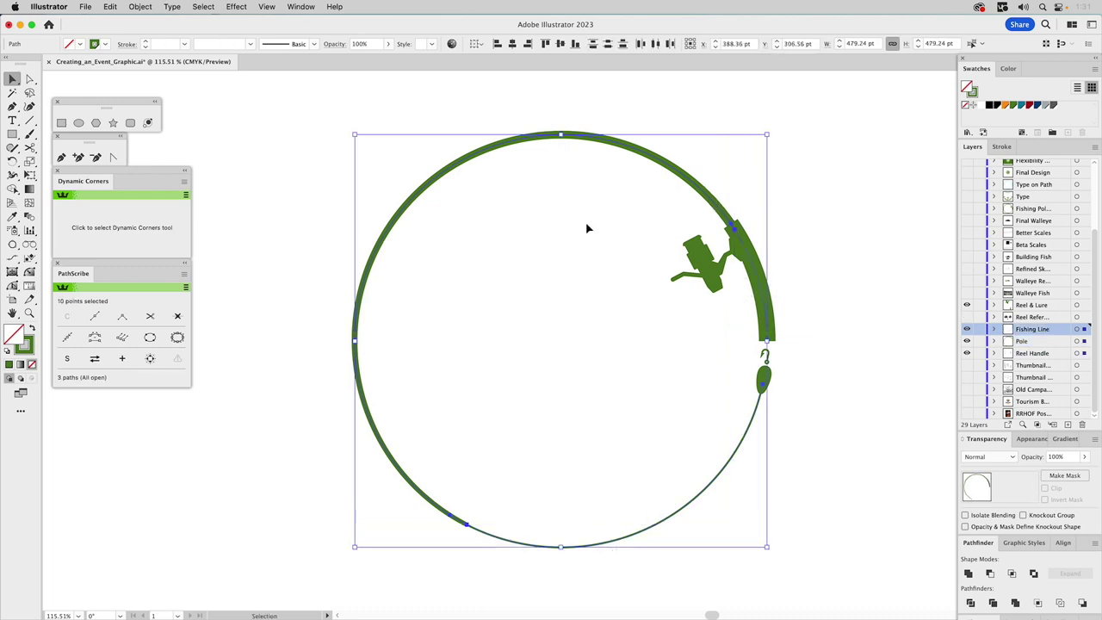
pyautogui.click(151, 6)
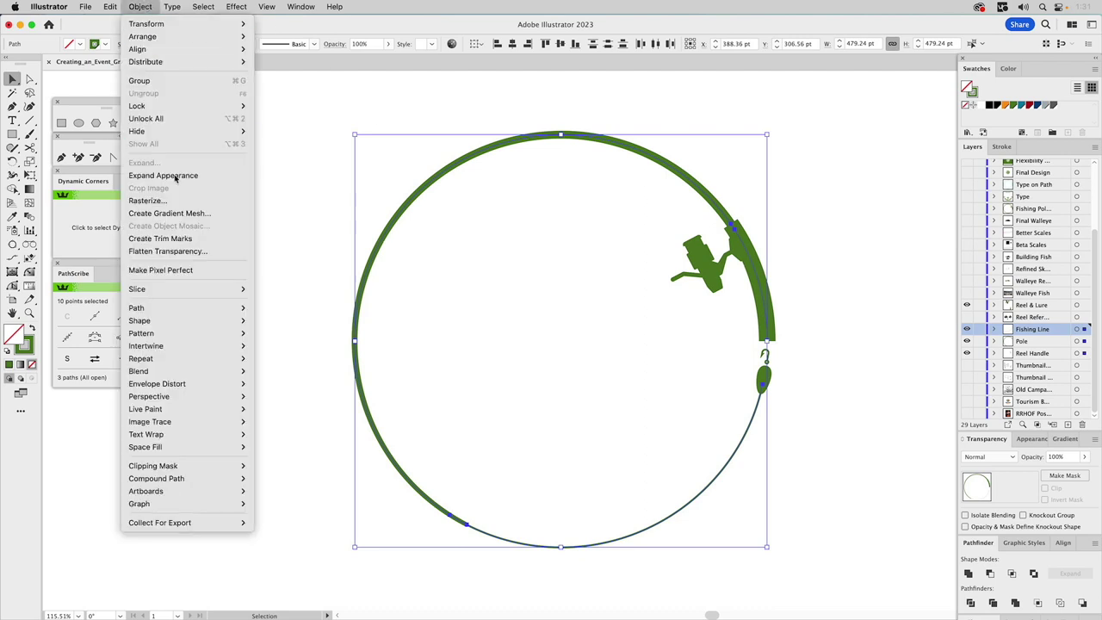
pyautogui.moveTo(177, 313)
pyautogui.click(285, 352)
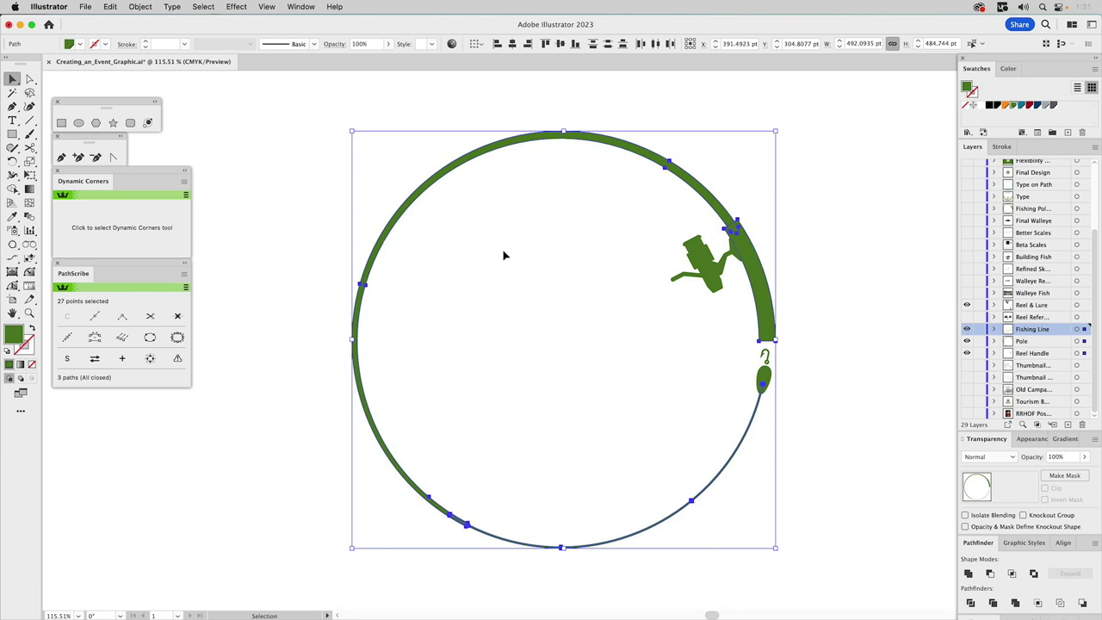
# - Check the outlined pole, fishing line and reel handle by selecting each path individually
pyautogui.click(505, 253)
pyautogui.click(580, 143)
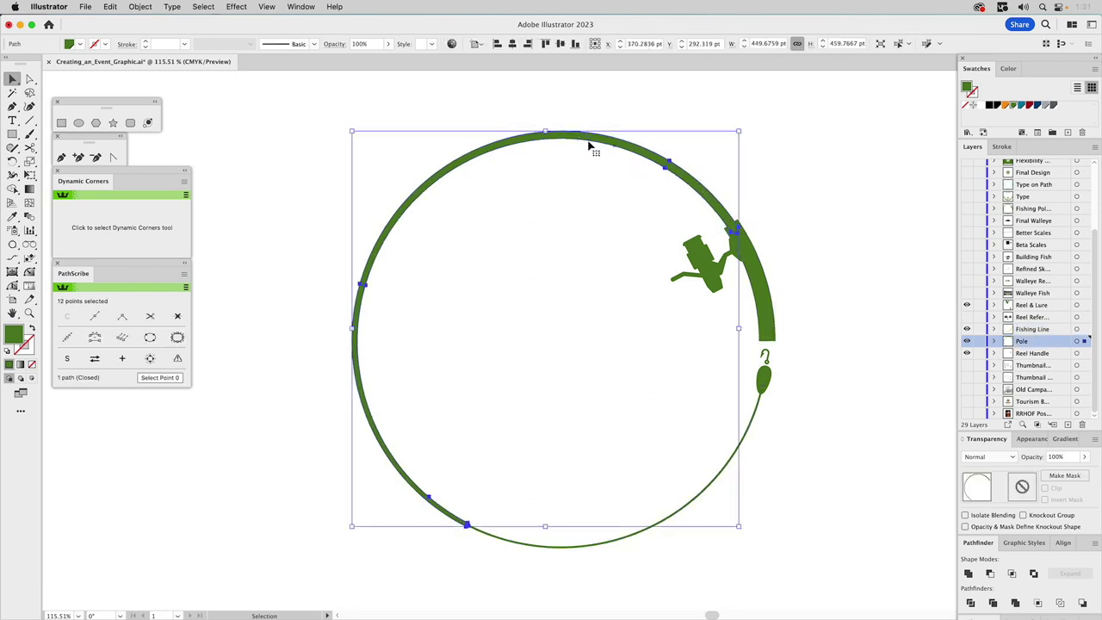
pyautogui.click(709, 475)
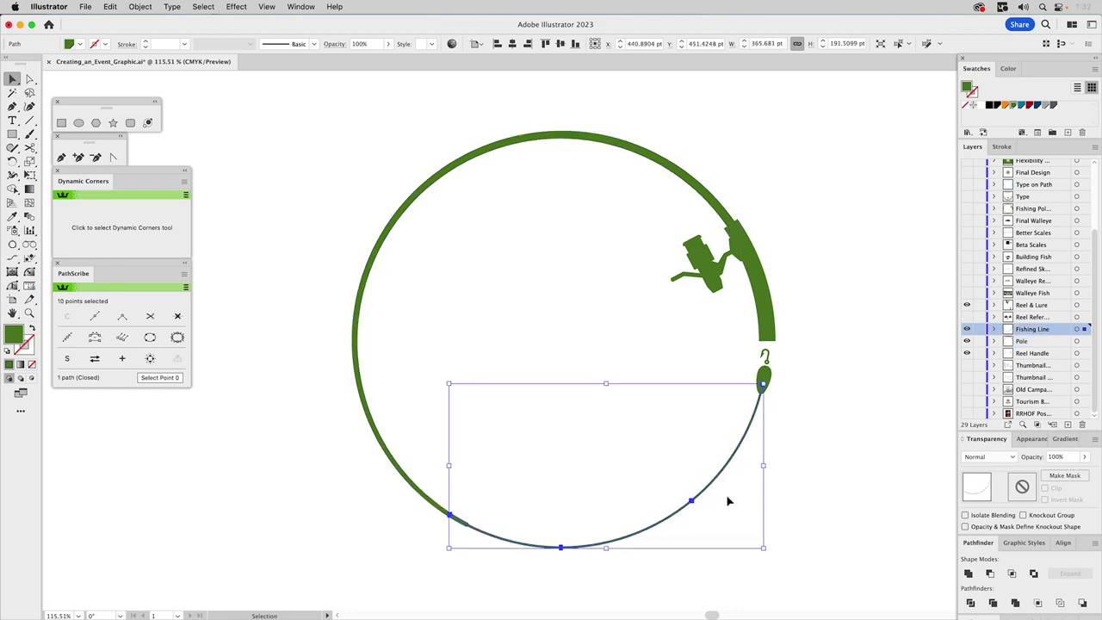
pyautogui.click(768, 320)
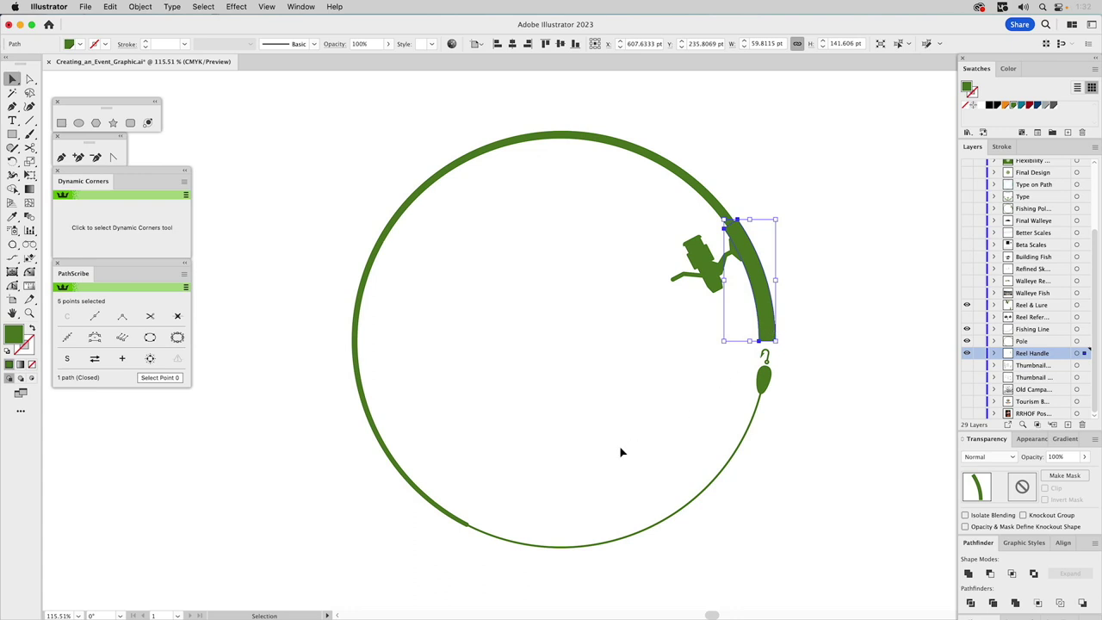
pyautogui.moveTo(523, 485); pyautogui.dragTo(437, 550)
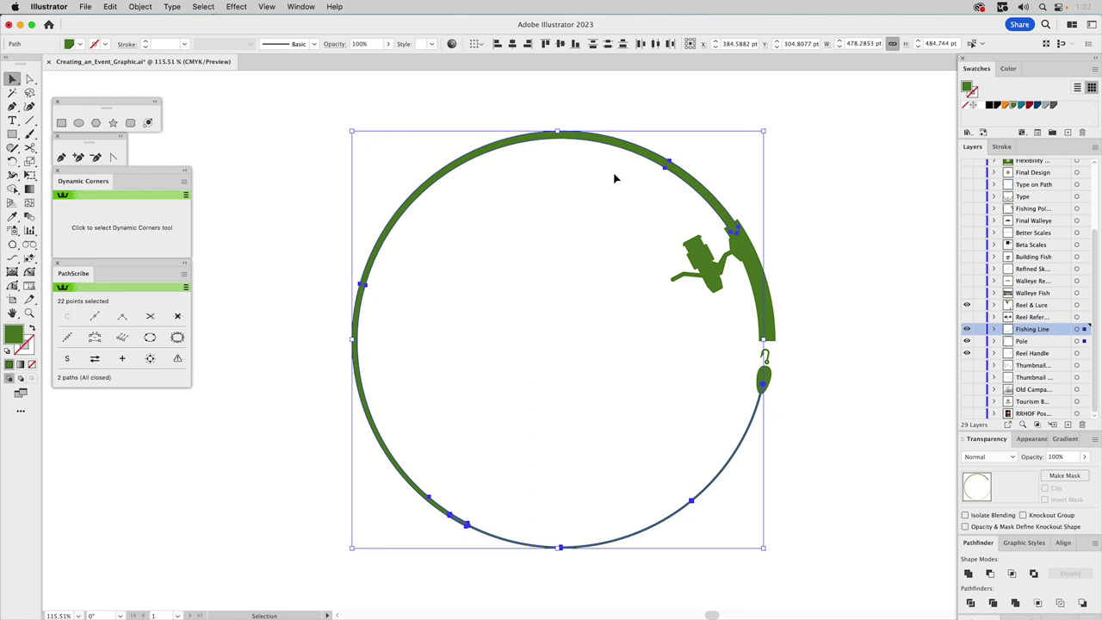
pyautogui.click(735, 188)
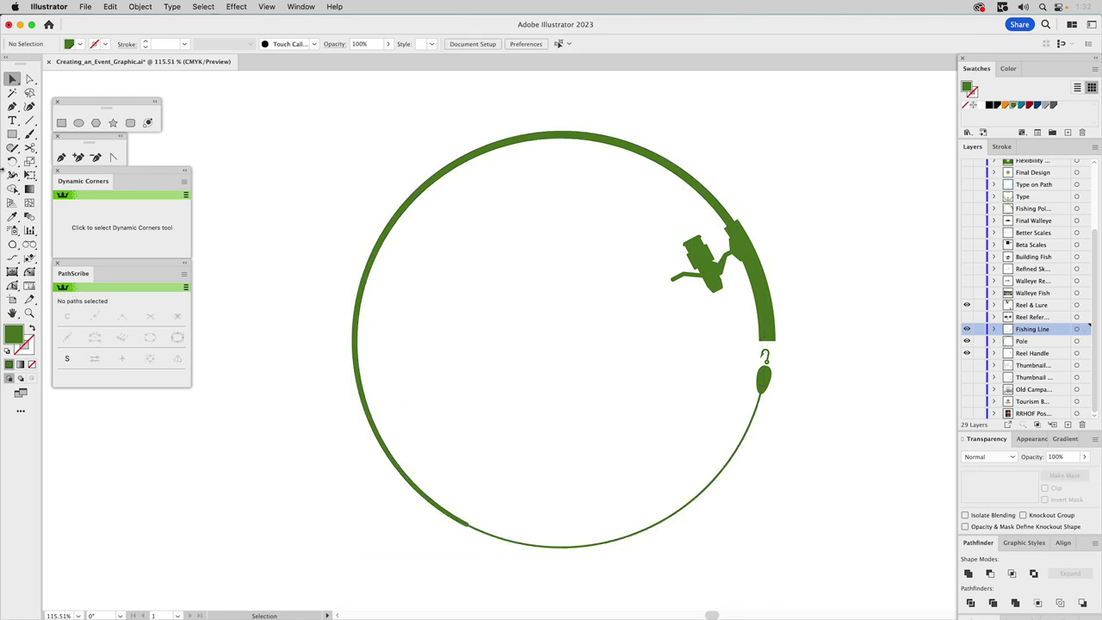
# - Try to round the reel handle's upper-left corner to about 2.66 pt with its live corner widget
pyautogui.click(29, 313)
pyautogui.moveTo(703, 209); pyautogui.dragTo(808, 365)
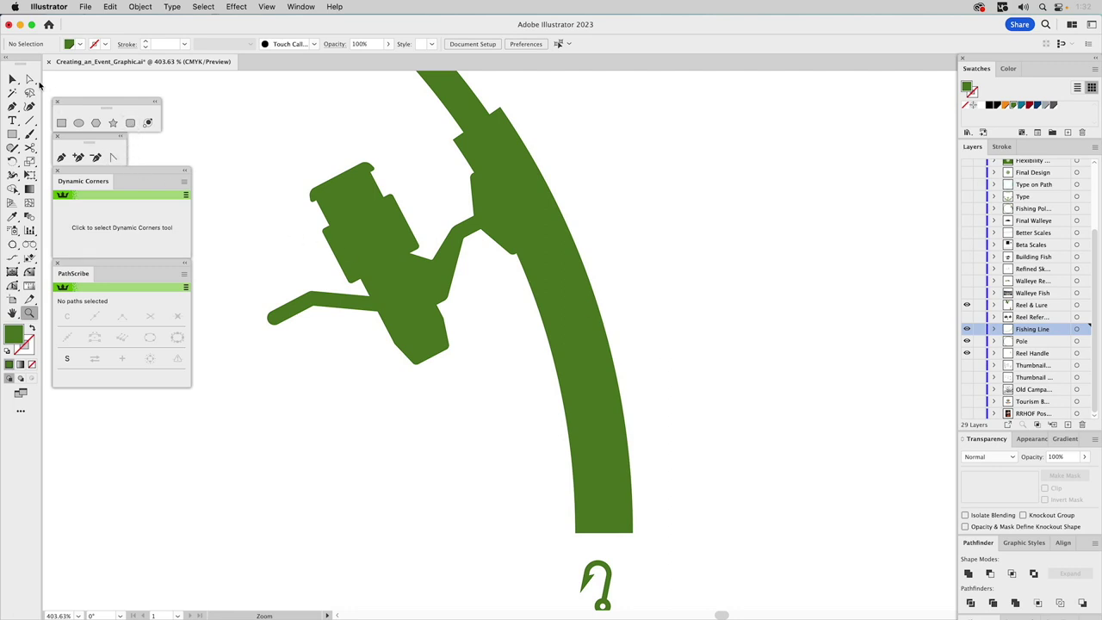
pyautogui.click(30, 80)
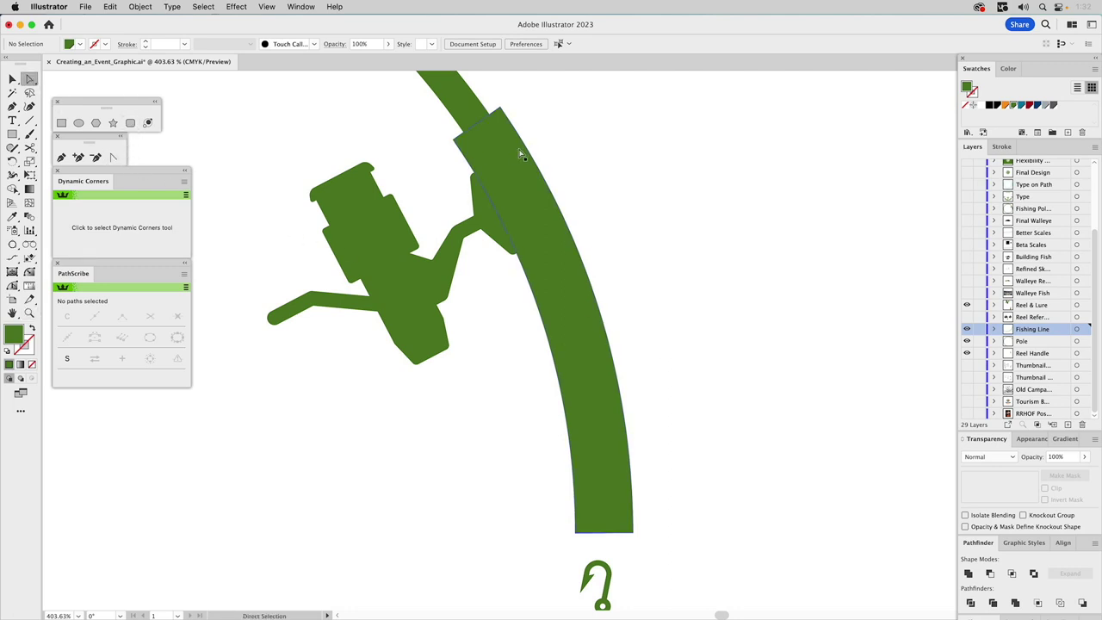
pyautogui.click(455, 141)
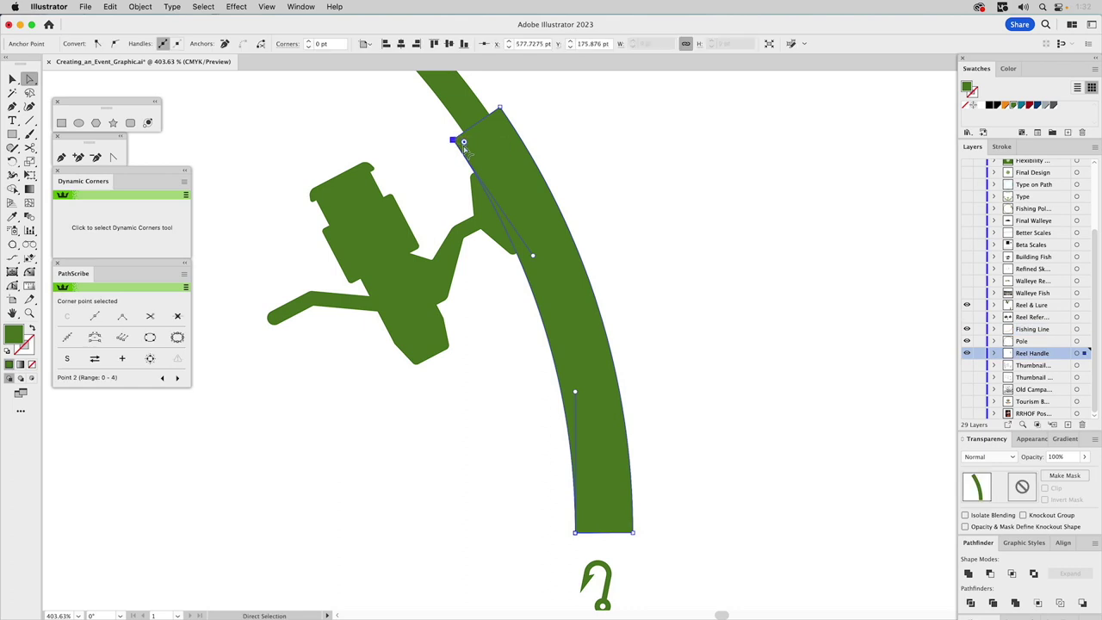
pyautogui.moveTo(463, 143); pyautogui.dragTo(462, 141)
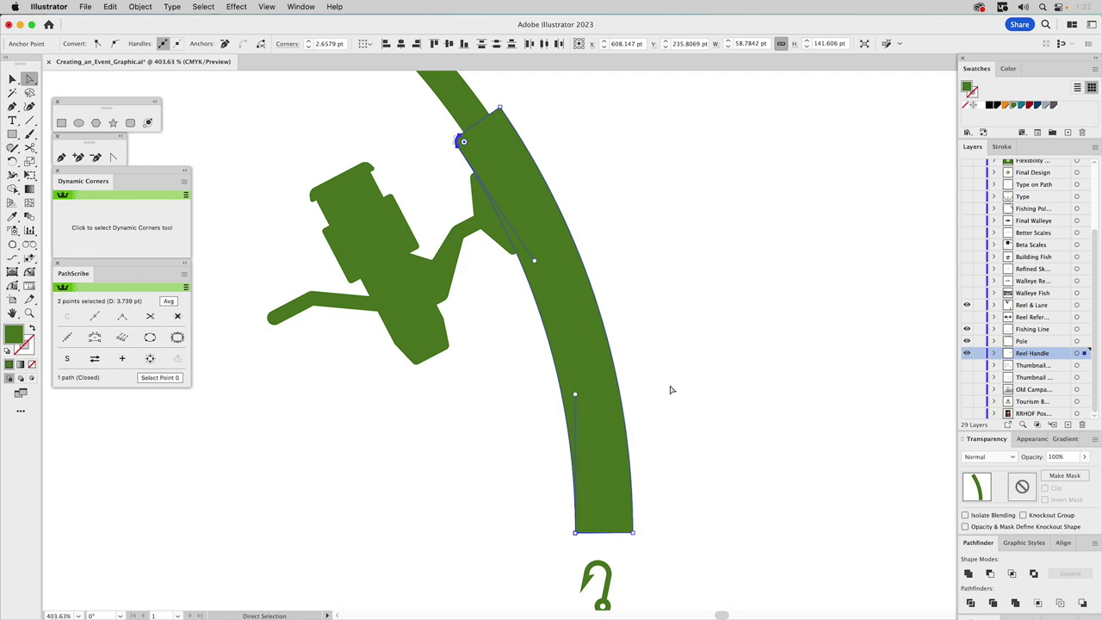
pyautogui.press('super+z')
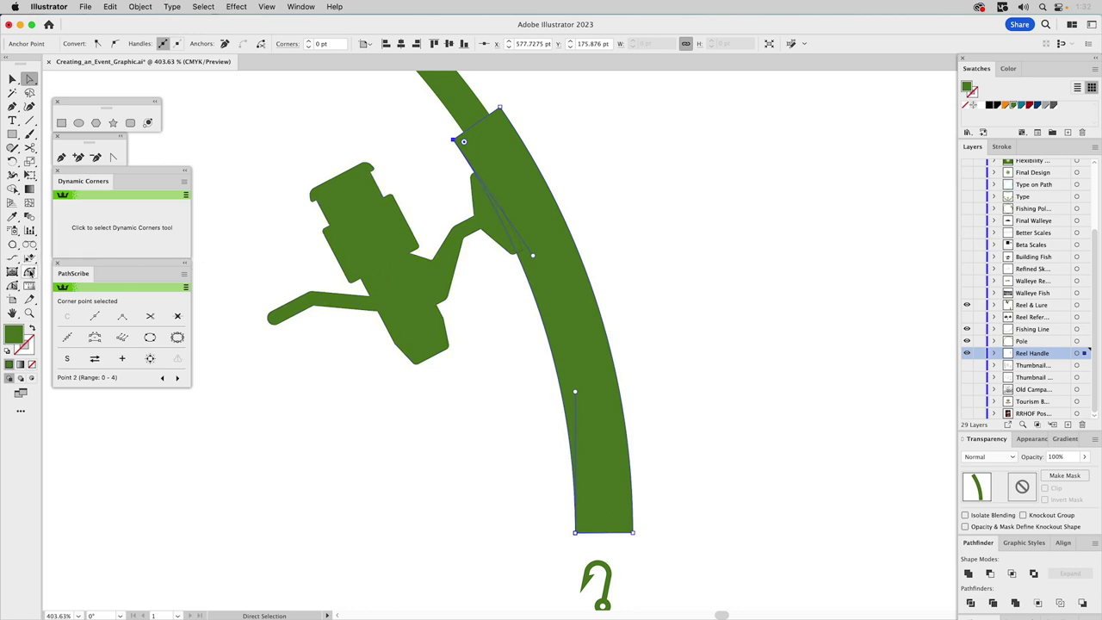
# - Try to round the reel handle's upper-left corner to about 3.03 pt with the Dynamic Corners tool
pyautogui.click(29, 271)
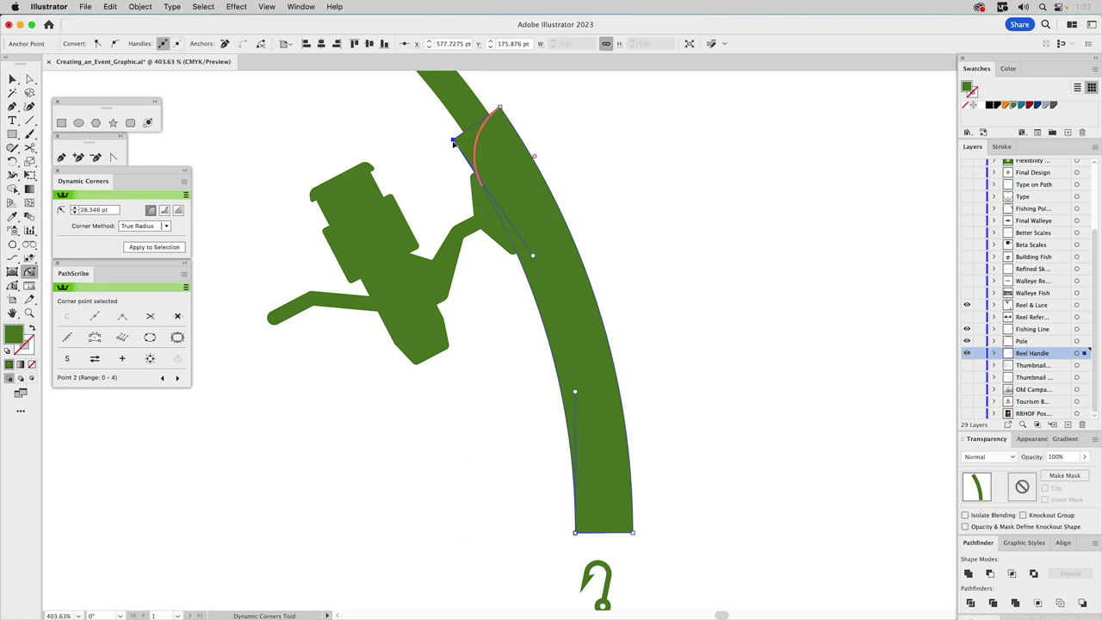
pyautogui.moveTo(453, 143); pyautogui.dragTo(467, 153)
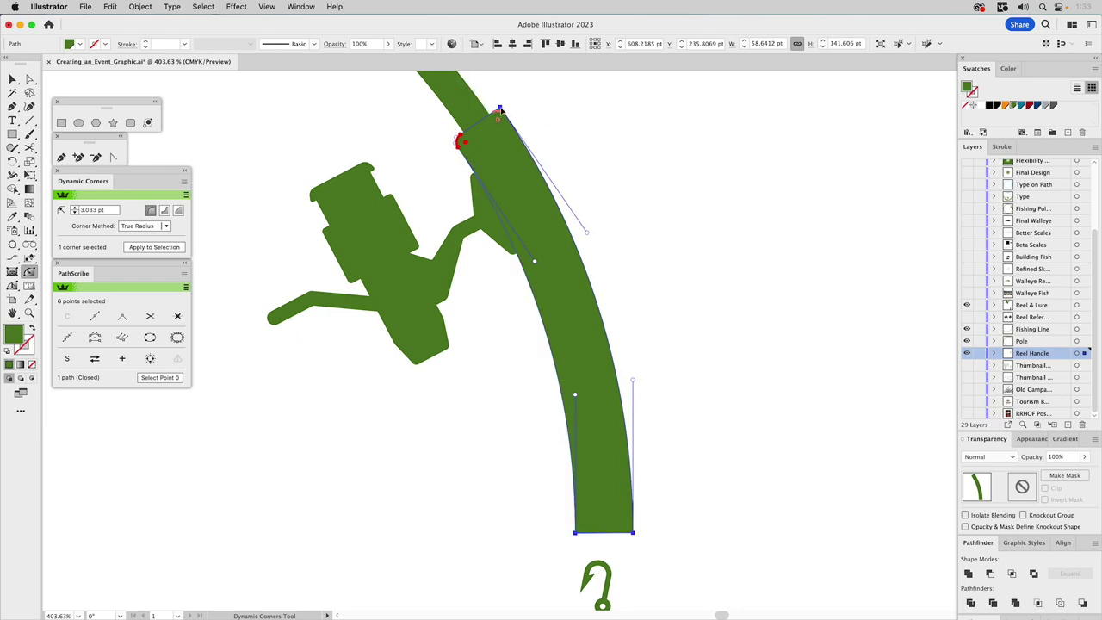
pyautogui.moveTo(457, 140)
pyautogui.press('super+z')
# - Try to round the reel handle's corners together to about 3.12 pt with the live corner widgets
pyautogui.click(30, 79)
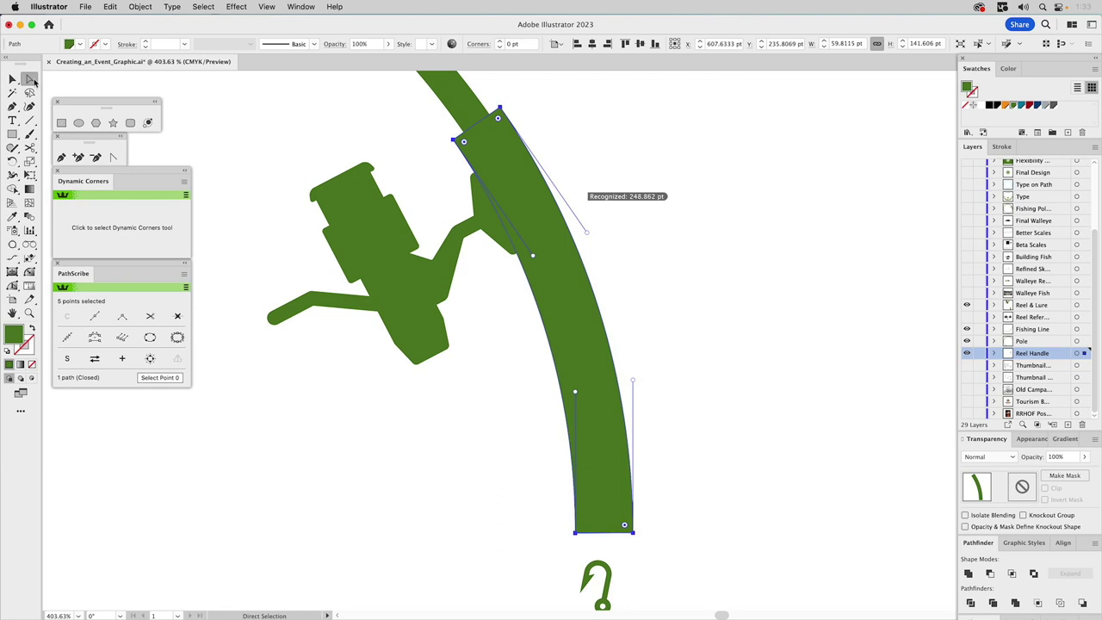
pyautogui.moveTo(463, 143); pyautogui.dragTo(466, 146)
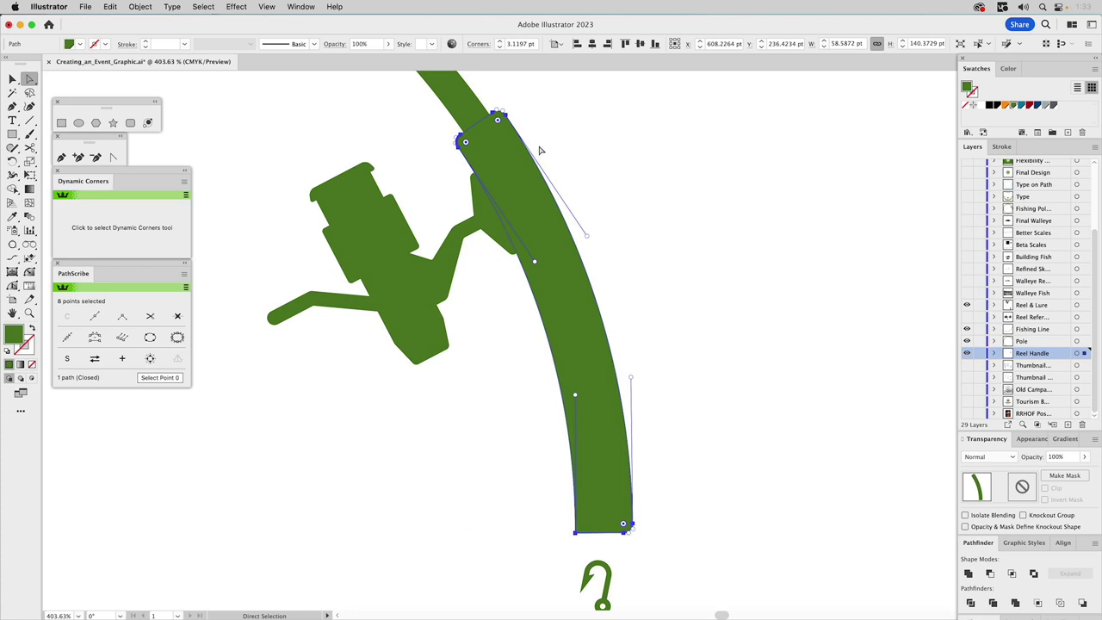
pyautogui.click(579, 535)
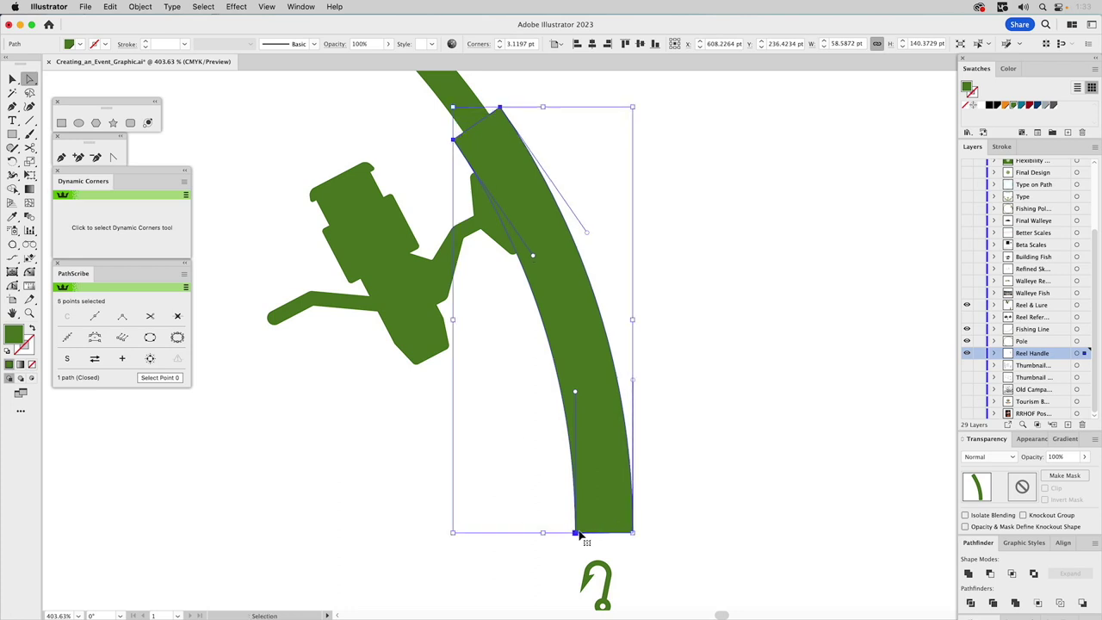
pyautogui.click(536, 529)
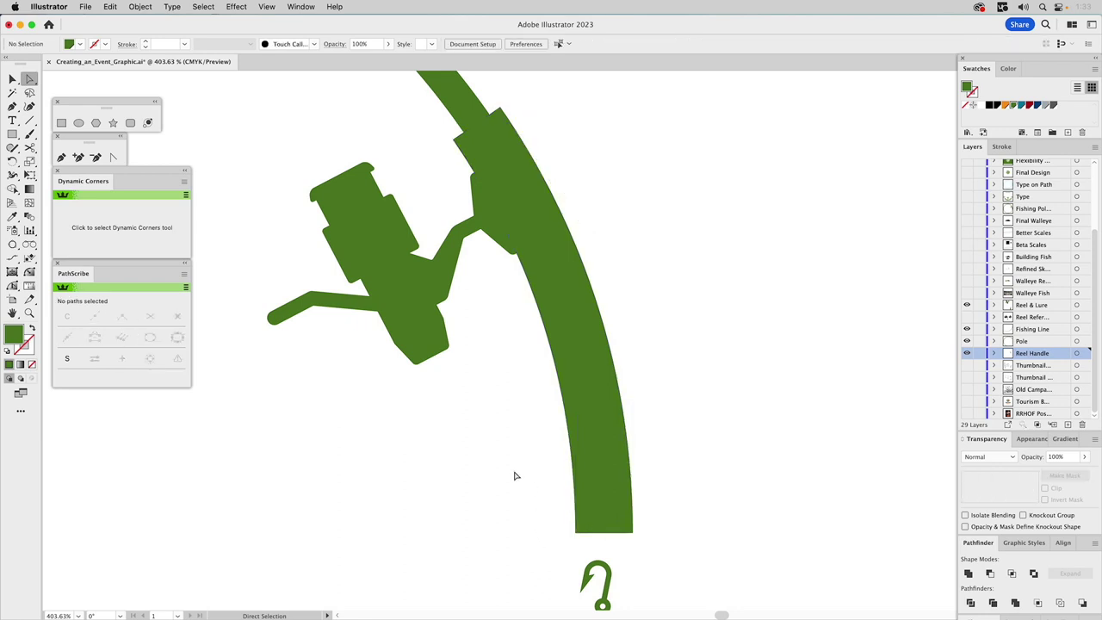
# - Round the reel handle's two upper corners and its lower-right corner to a 3.033 pt true radius with Dynamic Corners
pyautogui.click(29, 271)
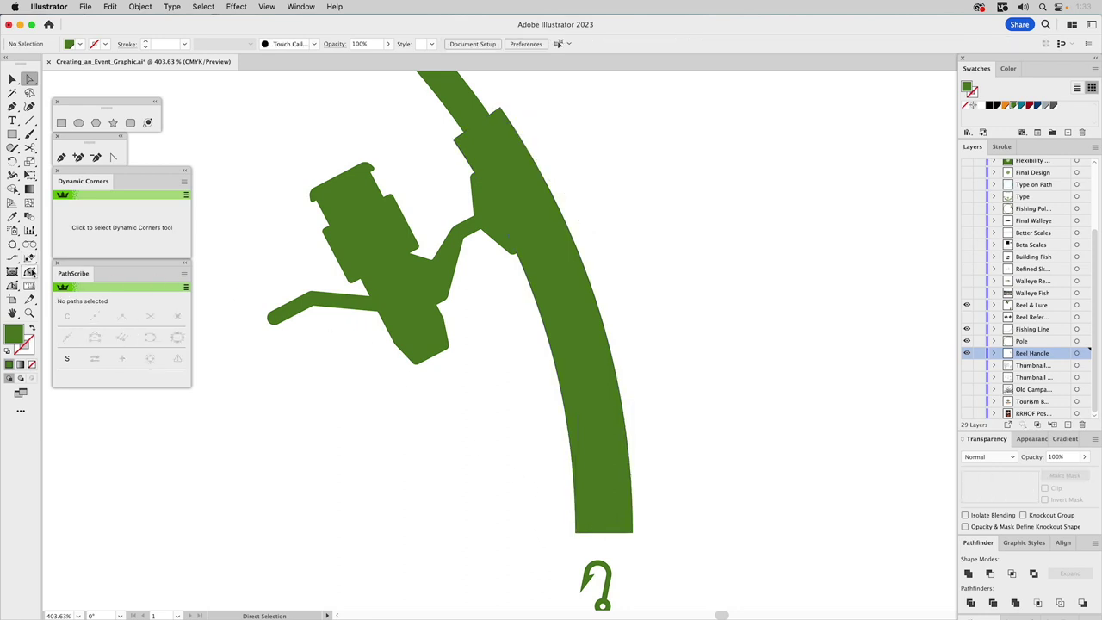
pyautogui.click(457, 143)
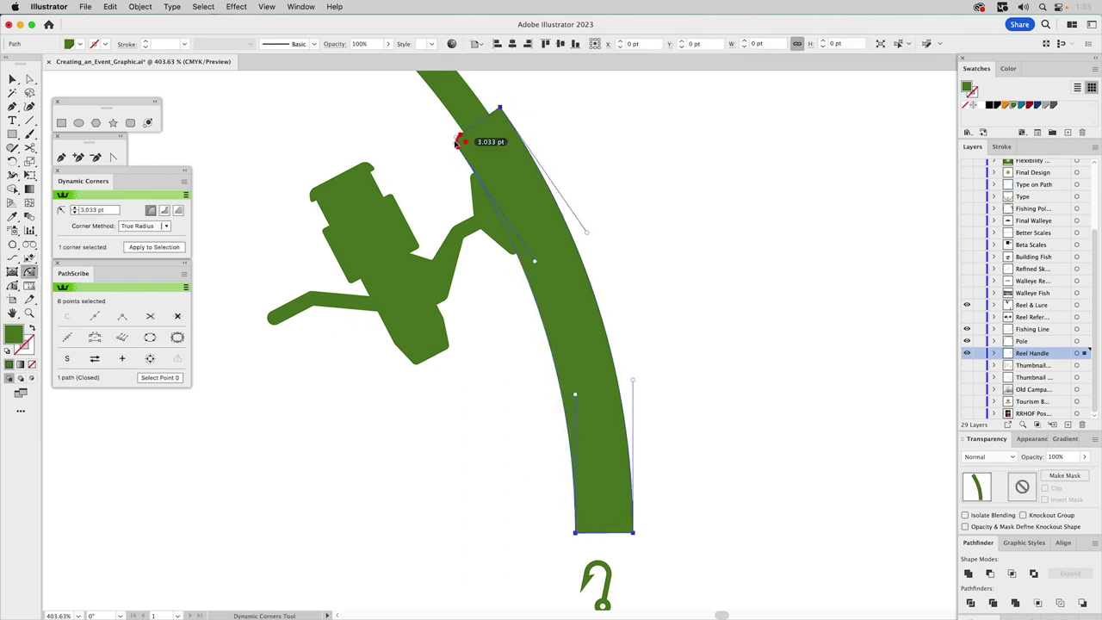
pyautogui.click(500, 111)
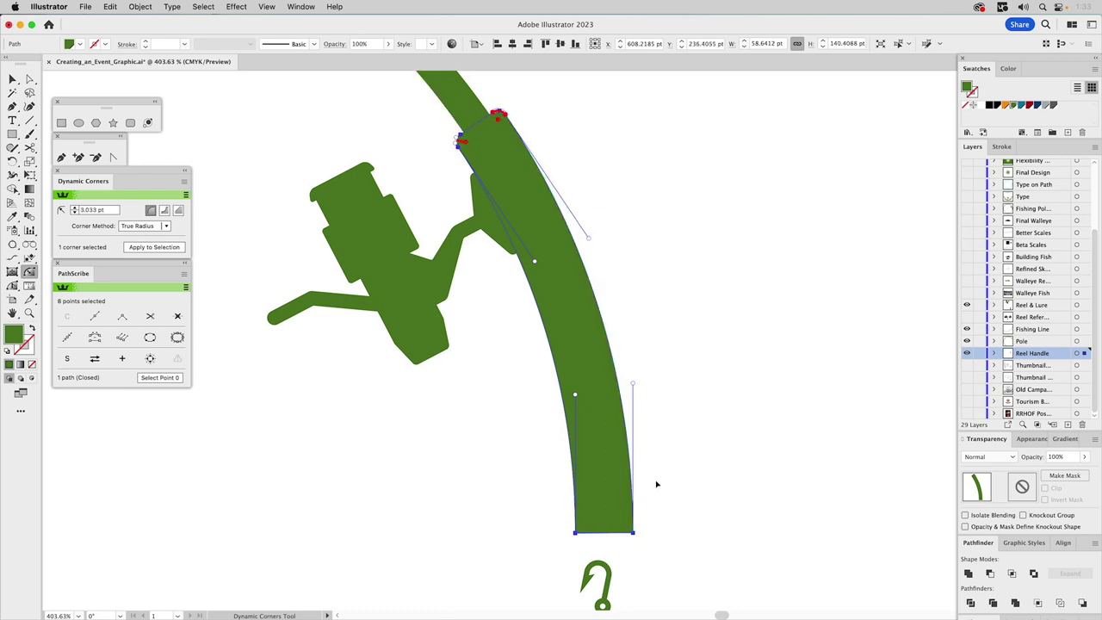
pyautogui.click(633, 533)
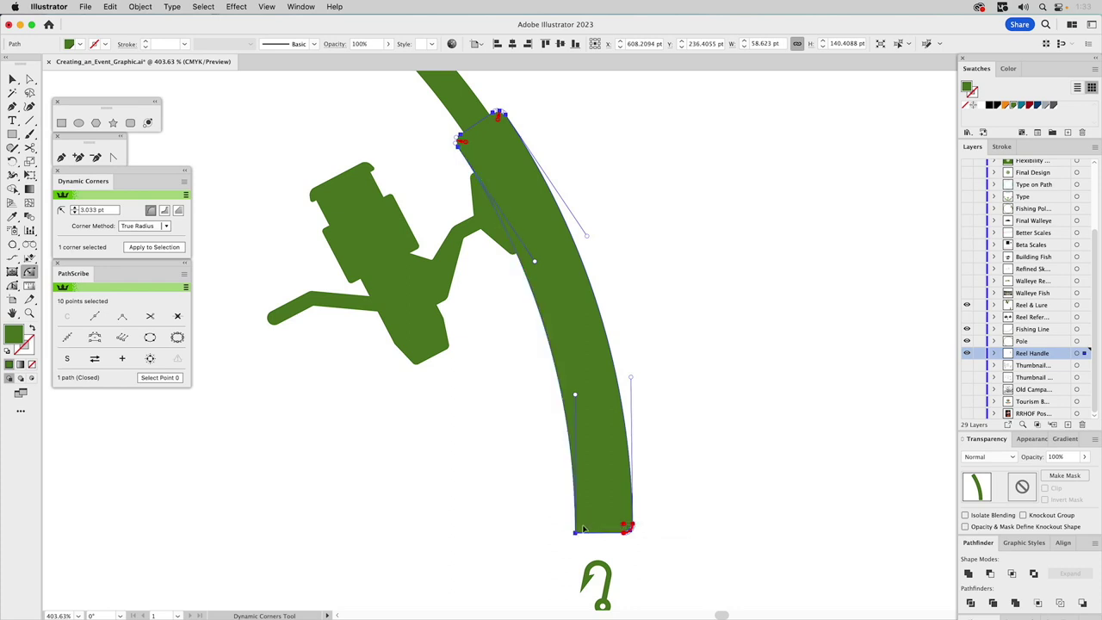
# - Select only the upper of the two nearly overlapping anchor points at the reel handle's lower-left corner
pyautogui.press('z')
pyautogui.click(545, 520)
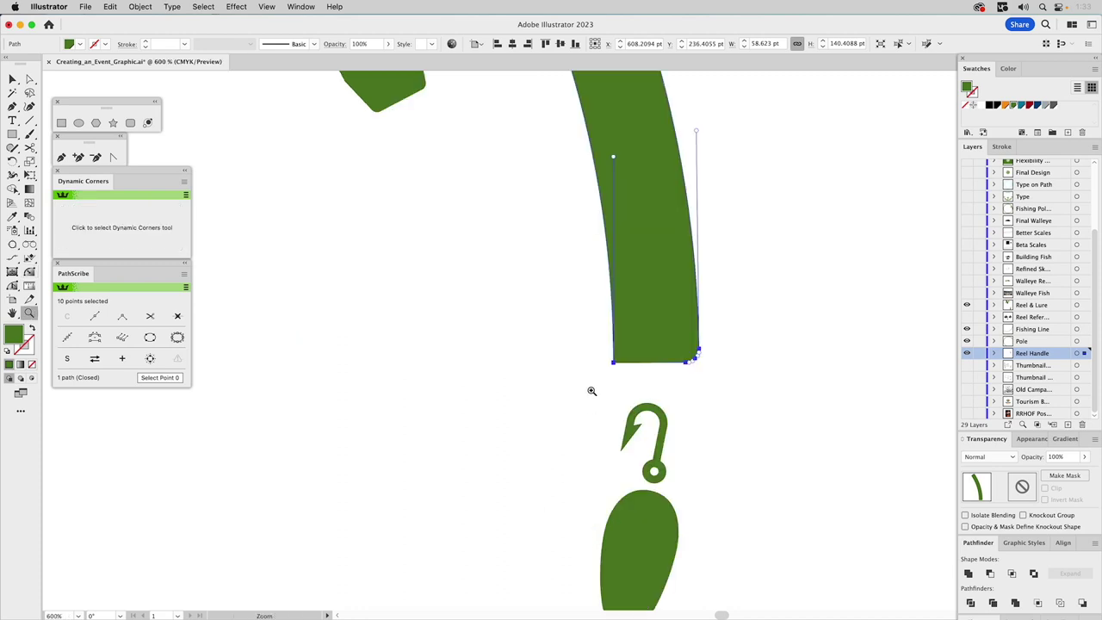
pyautogui.moveTo(585, 327); pyautogui.dragTo(647, 389)
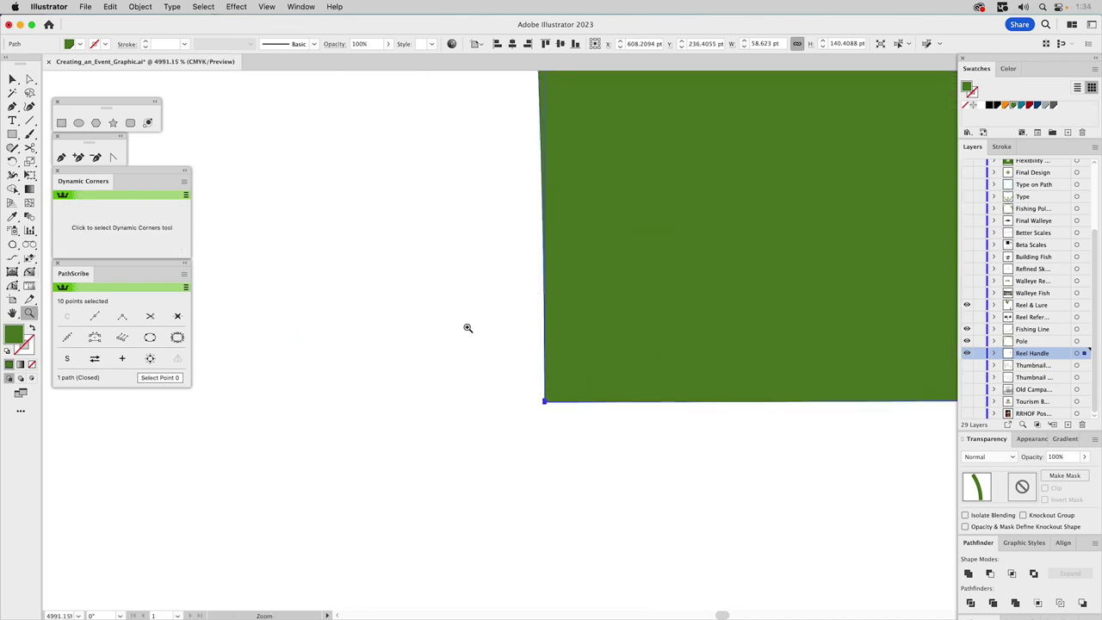
pyautogui.moveTo(501, 306); pyautogui.dragTo(622, 451)
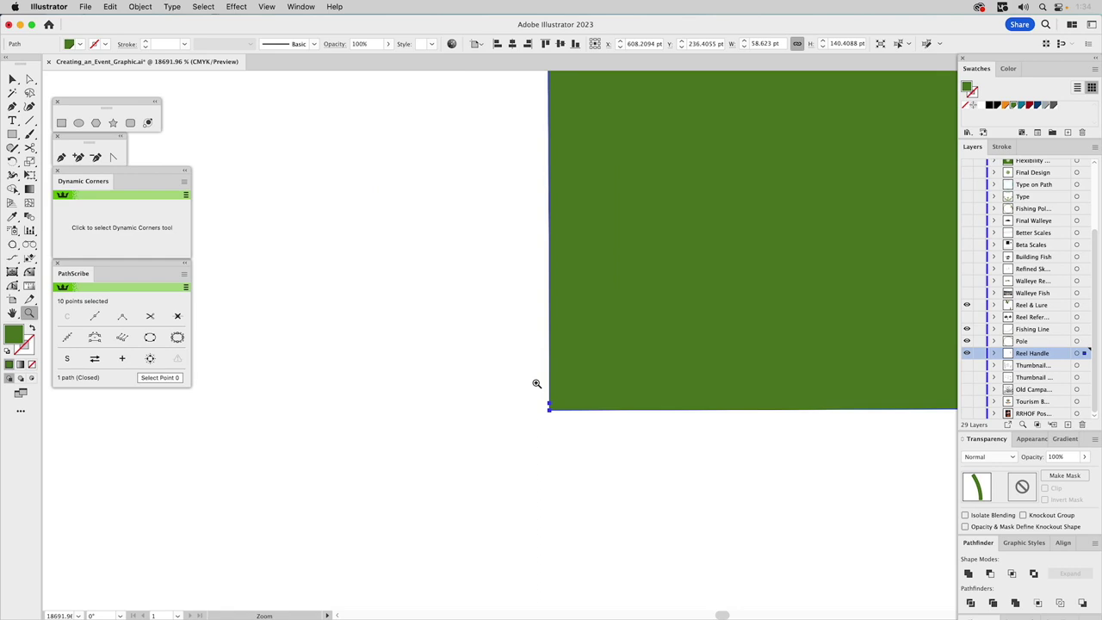
pyautogui.press('a')
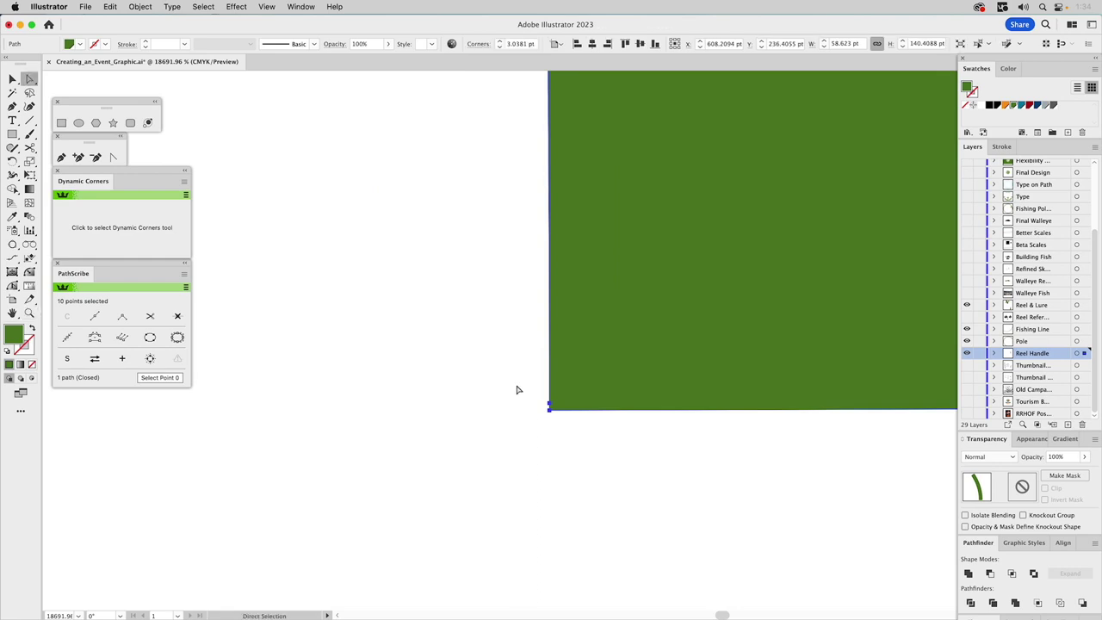
pyautogui.click(519, 386)
pyautogui.click(549, 405)
pyautogui.click(524, 421)
pyautogui.click(30, 272)
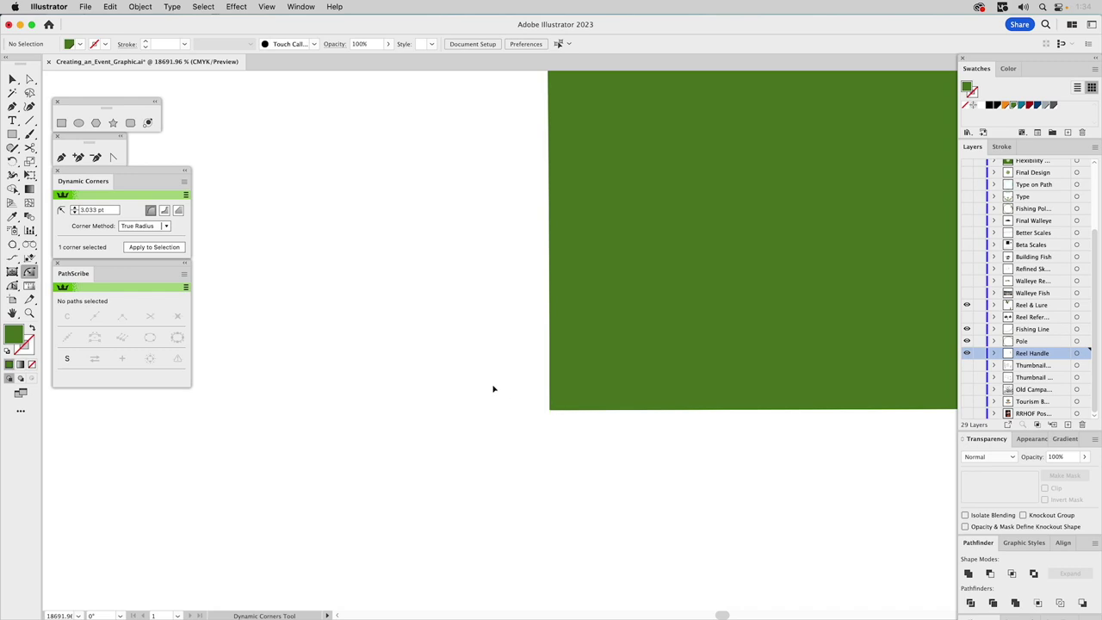
pyautogui.press('a')
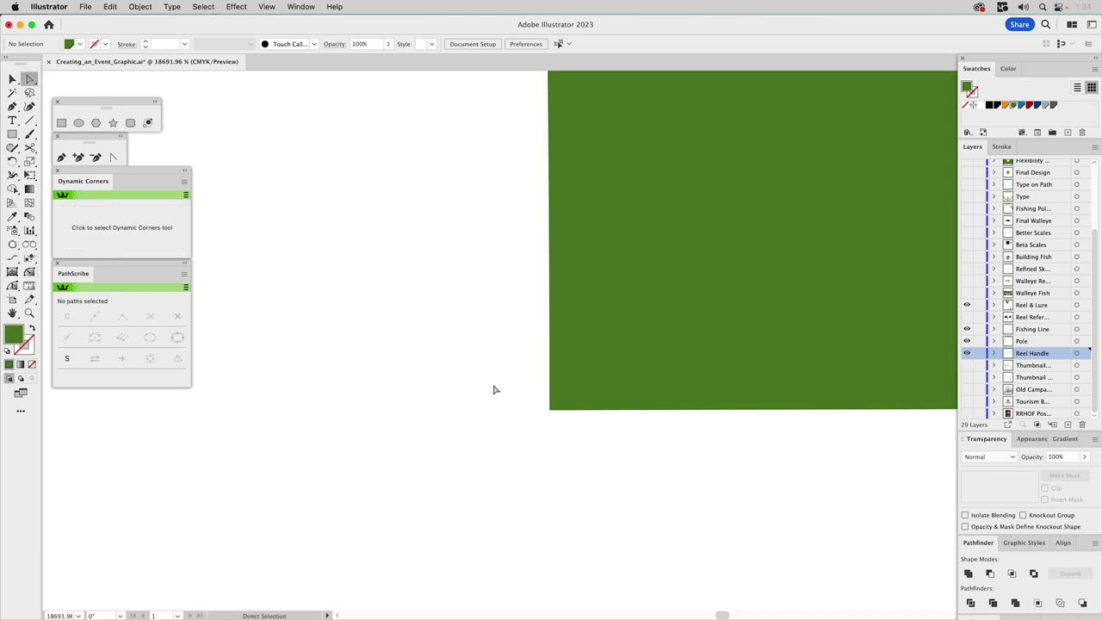
pyautogui.click(550, 406)
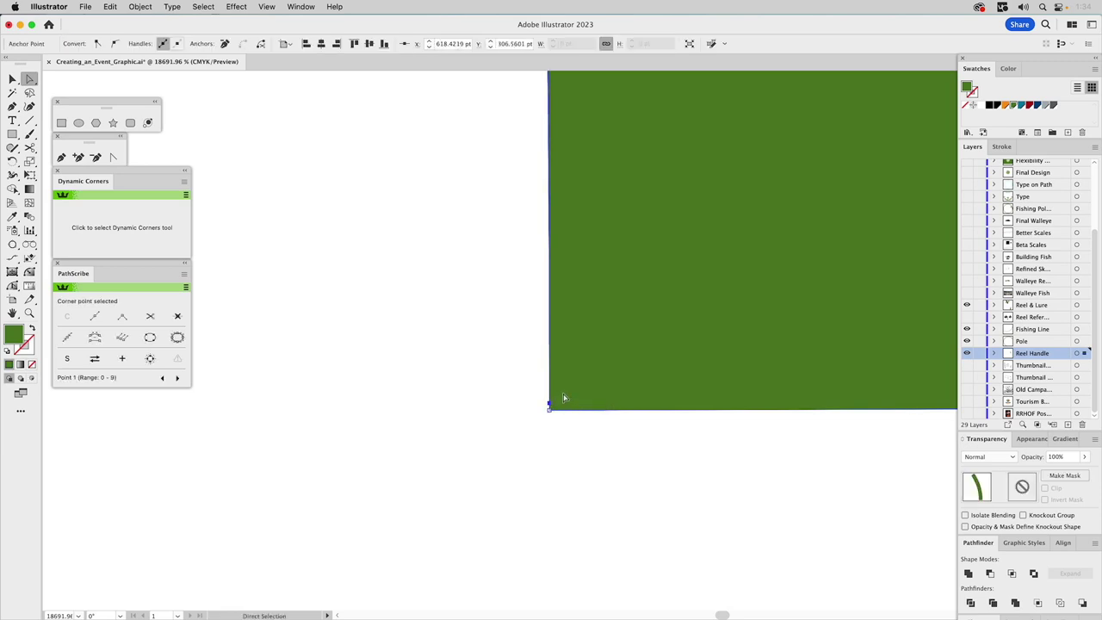
# - Examine the handle's inner edge and the direction line extending from the selected lower-left anchor point
pyautogui.moveTo(619, 202); pyautogui.dragTo(573, 521)
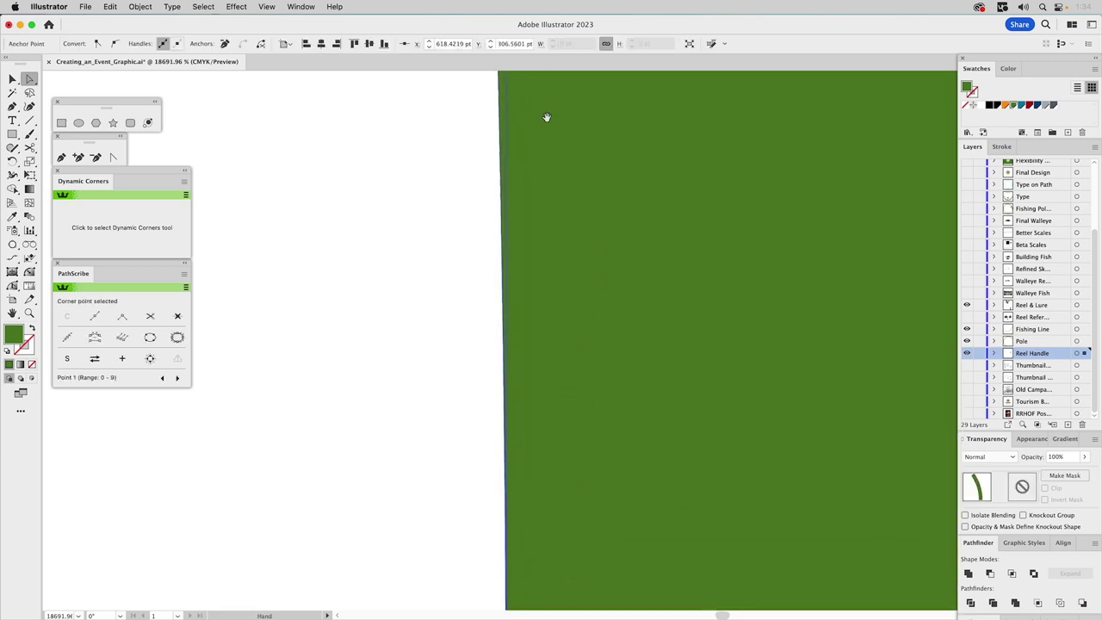
pyautogui.moveTo(546, 116); pyautogui.dragTo(566, 594)
pyautogui.moveTo(584, 226); pyautogui.dragTo(571, 445)
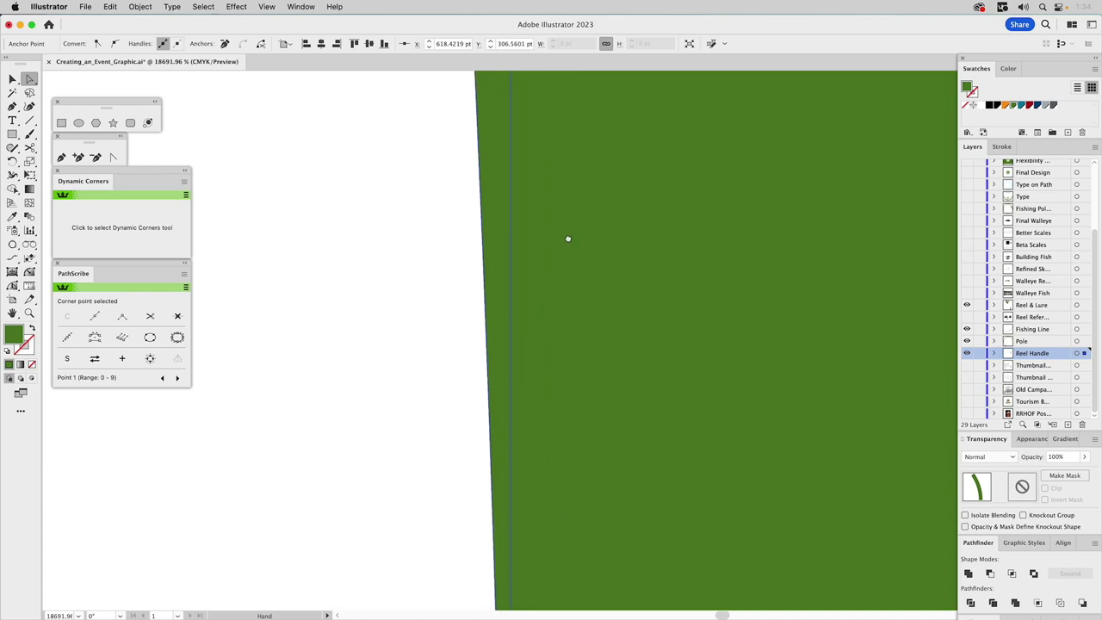
pyautogui.moveTo(573, 189); pyautogui.dragTo(560, 437)
pyautogui.moveTo(550, 158); pyautogui.dragTo(573, 354)
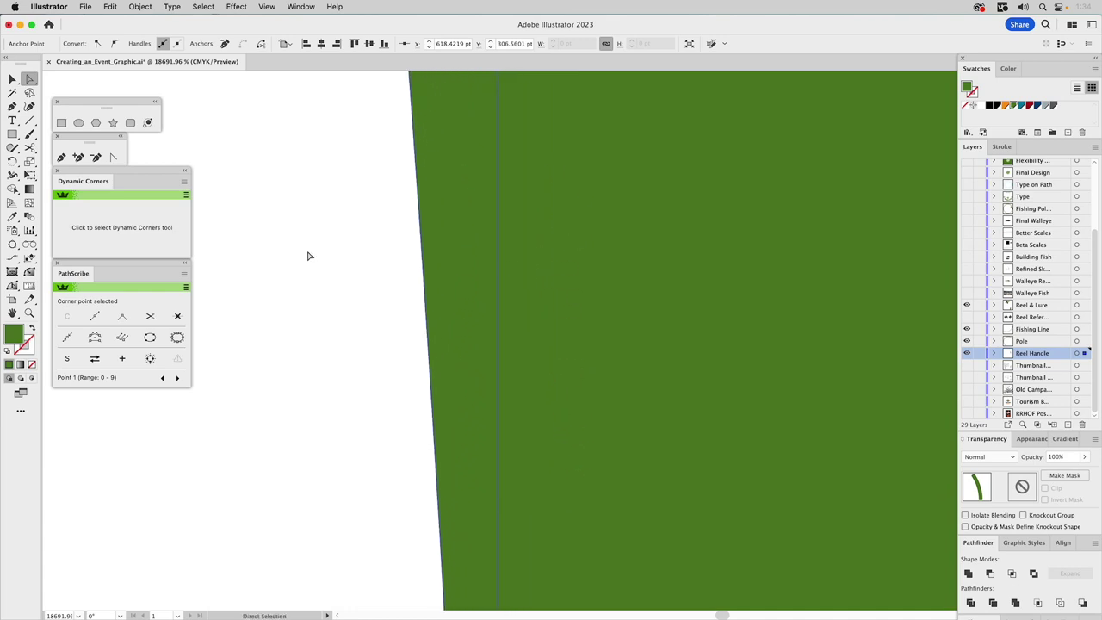
pyautogui.click(29, 313)
pyautogui.keyDown('alt'); pyautogui.click(594, 301); pyautogui.keyUp('alt')
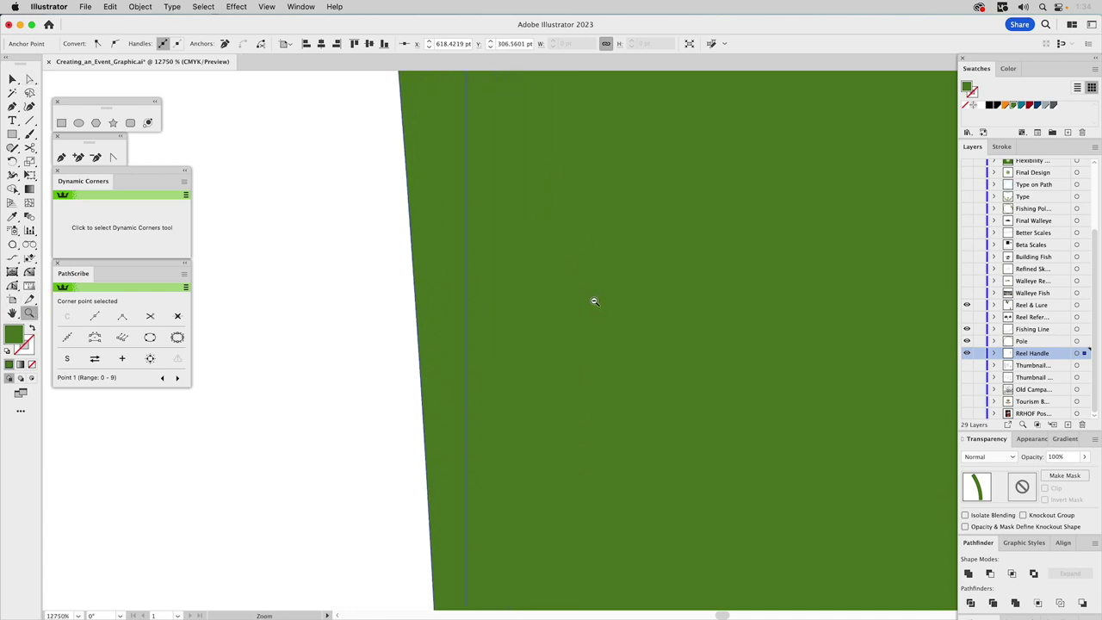
pyautogui.keyDown('alt'); pyautogui.click(594, 302); pyautogui.keyUp('alt')
pyautogui.keyDown('alt'); pyautogui.click(594, 301); pyautogui.keyUp('alt')
pyautogui.keyDown('alt'); pyautogui.click(594, 301); pyautogui.keyUp('alt')
pyautogui.keyDown('alt'); pyautogui.click(593, 302); pyautogui.keyUp('alt')
pyautogui.keyDown('alt'); pyautogui.click(594, 301); pyautogui.keyUp('alt')
pyautogui.keyDown('alt'); pyautogui.click(594, 301); pyautogui.keyUp('alt')
pyautogui.keyDown('alt'); pyautogui.click(594, 301); pyautogui.keyUp('alt')
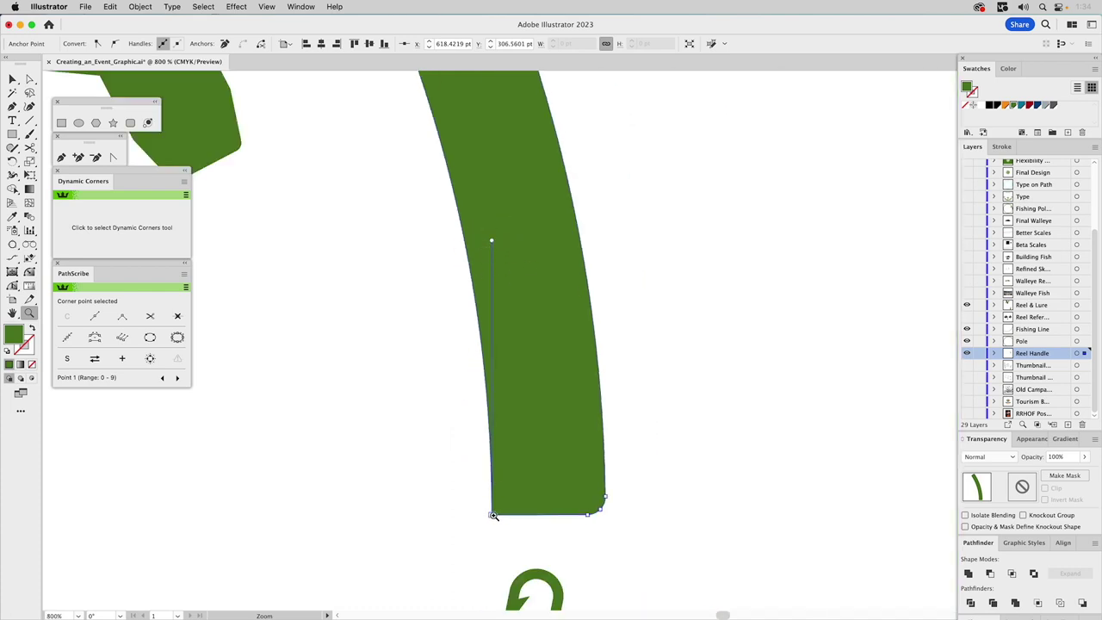
# - Try to remove the selected extra anchor point at the reel handle's lower-left corner
pyautogui.click(224, 43)
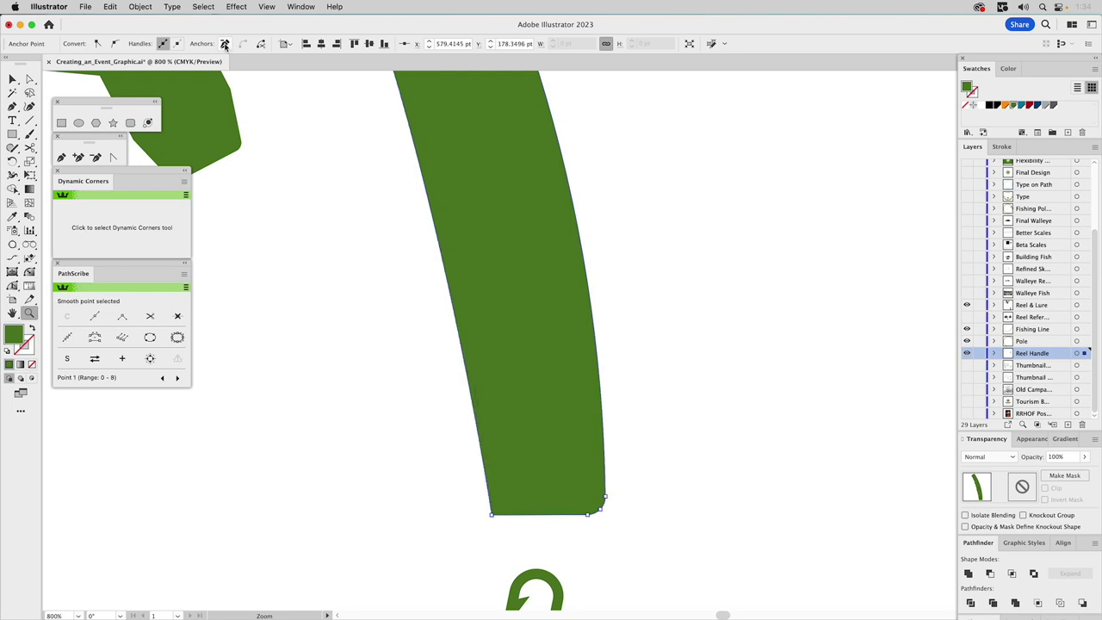
pyautogui.press('super+z')
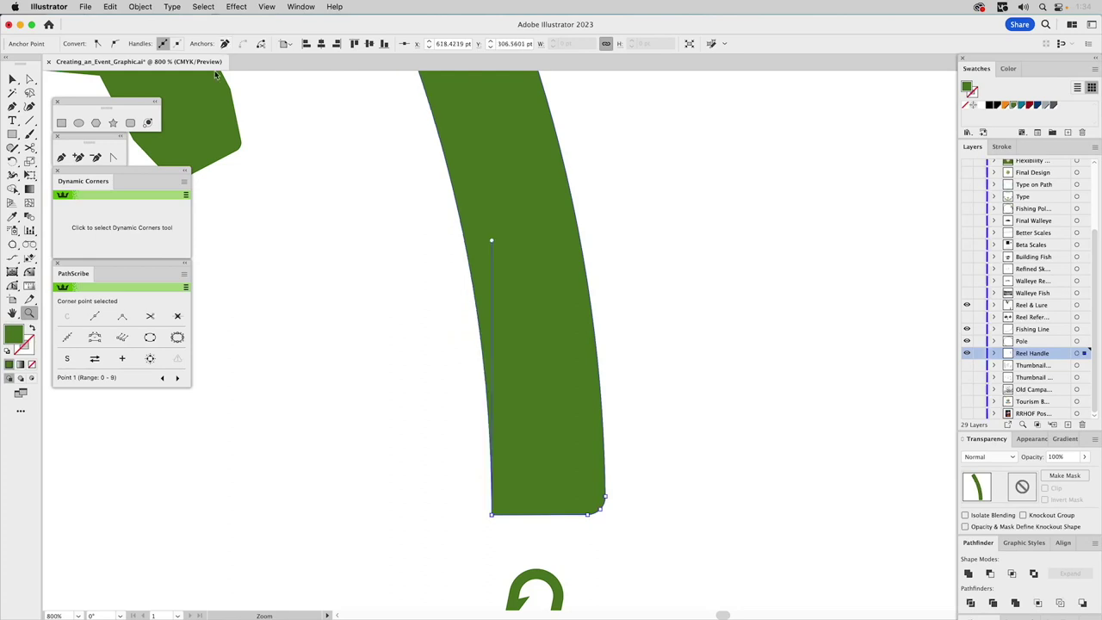
pyautogui.moveTo(432, 440); pyautogui.dragTo(659, 542)
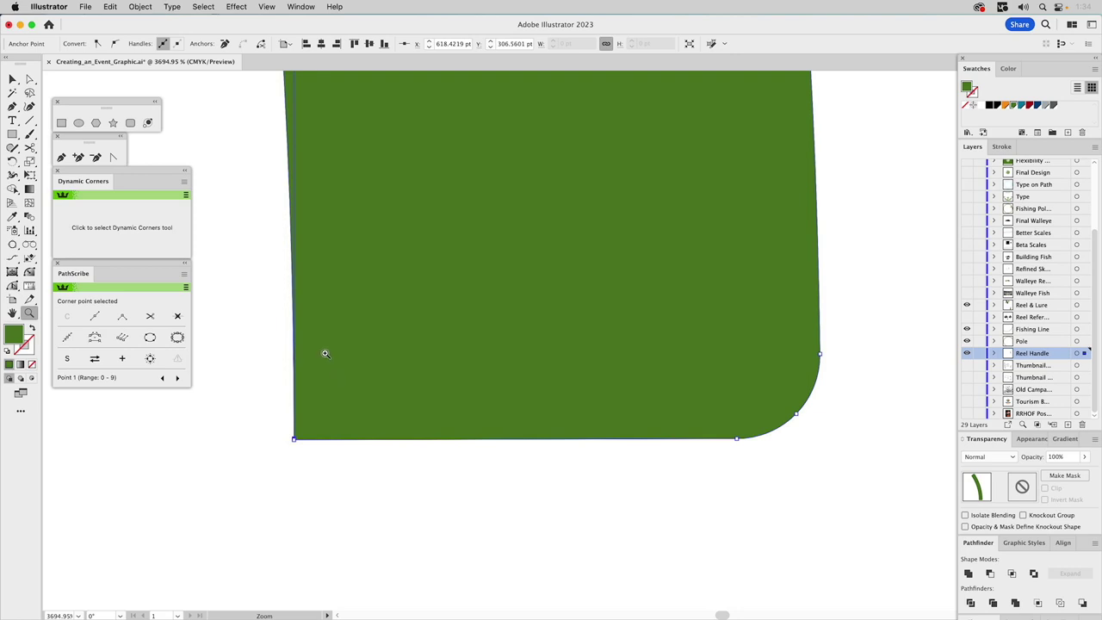
# - Remove the extra anchor point at the reel handle's lower-left corner with PathScribe's smart remove
pyautogui.press('a')
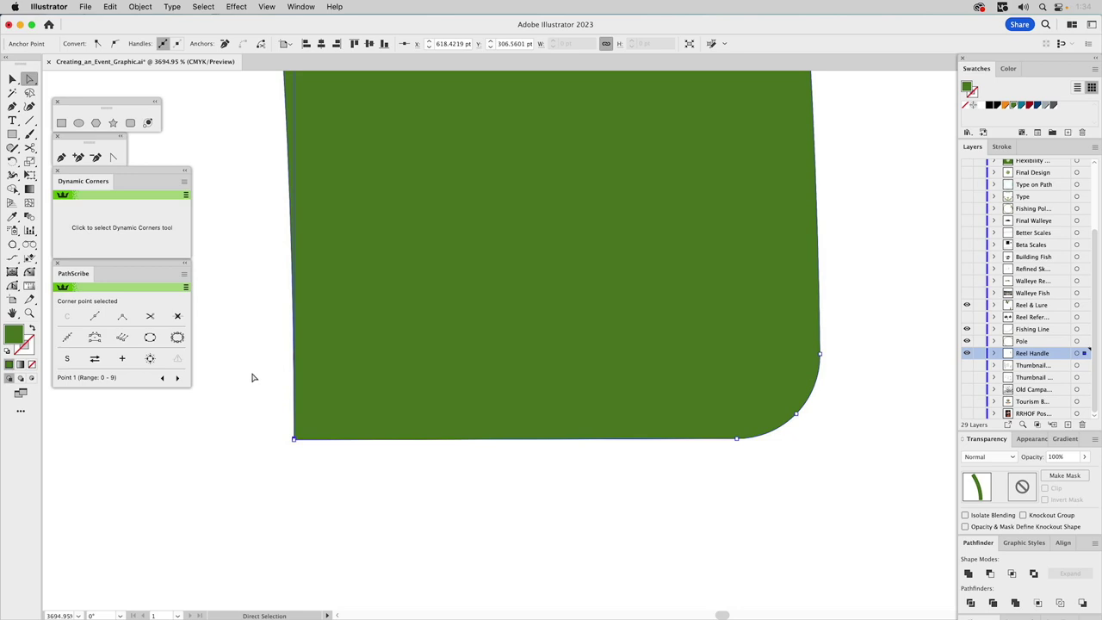
pyautogui.click(253, 376)
pyautogui.click(295, 438)
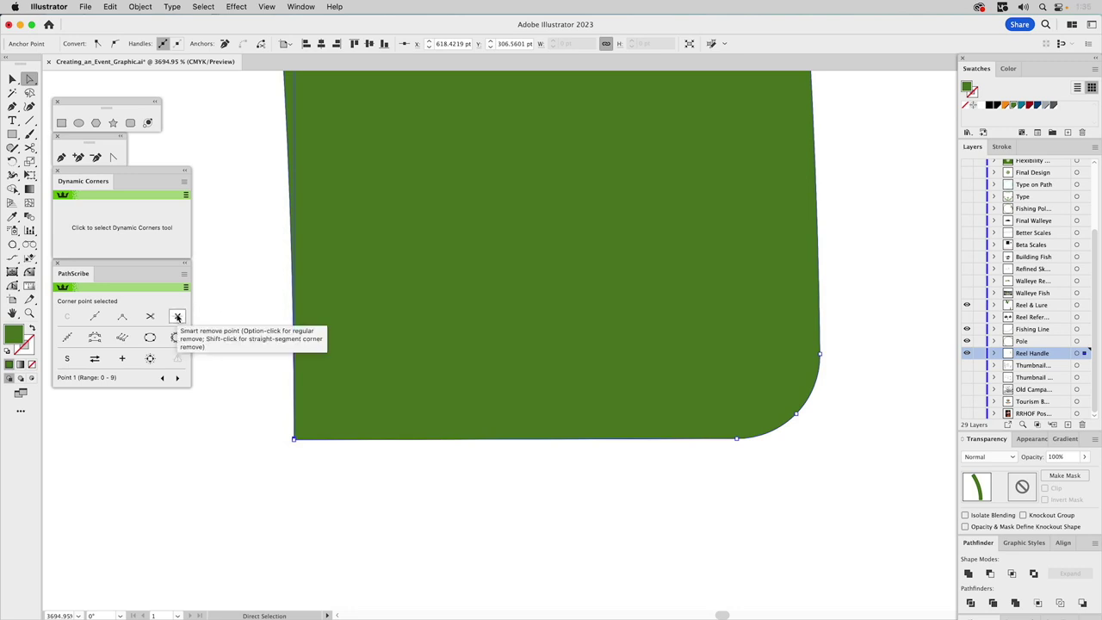
pyautogui.click(177, 317)
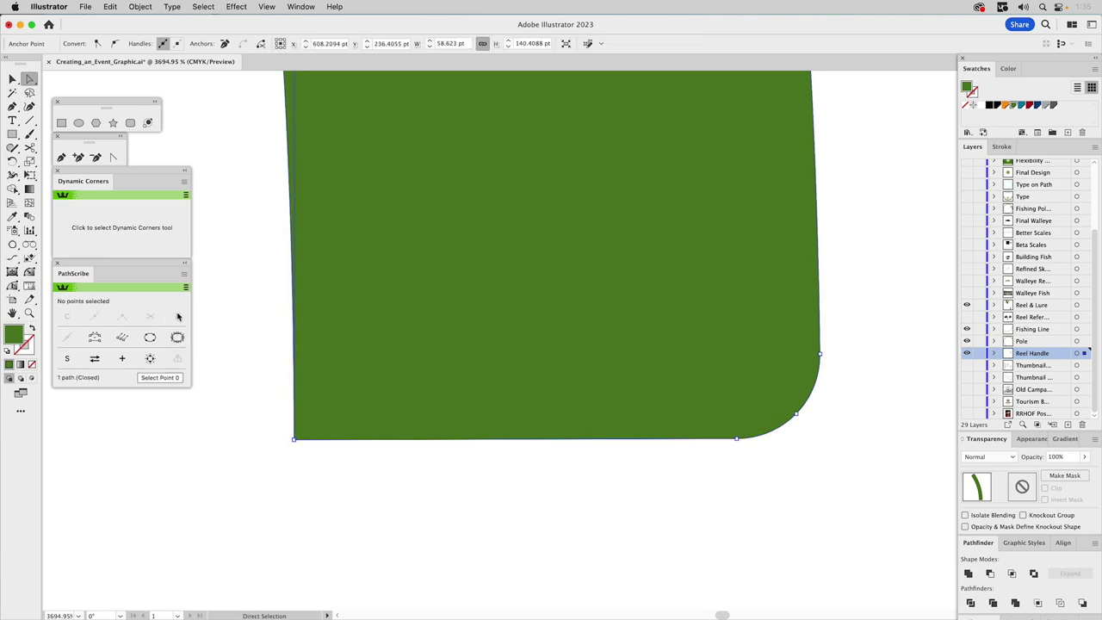
# - Round the reel handle's lower-left corner to a 3.033 pt true radius with Dynamic Corners
pyautogui.click(29, 272)
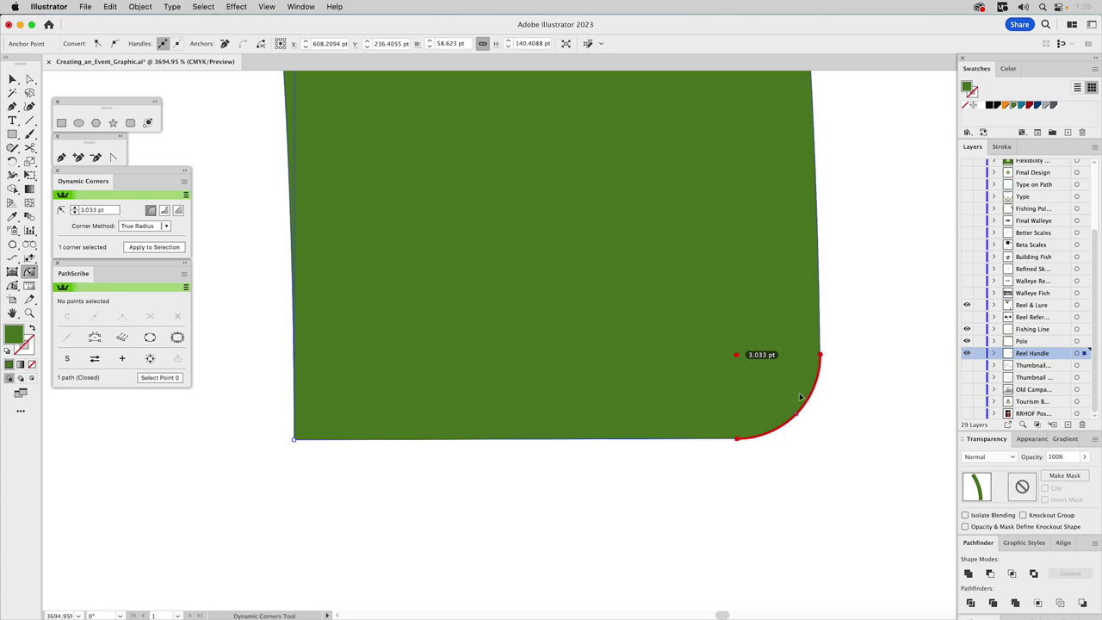
pyautogui.click(295, 441)
pyautogui.press('v')
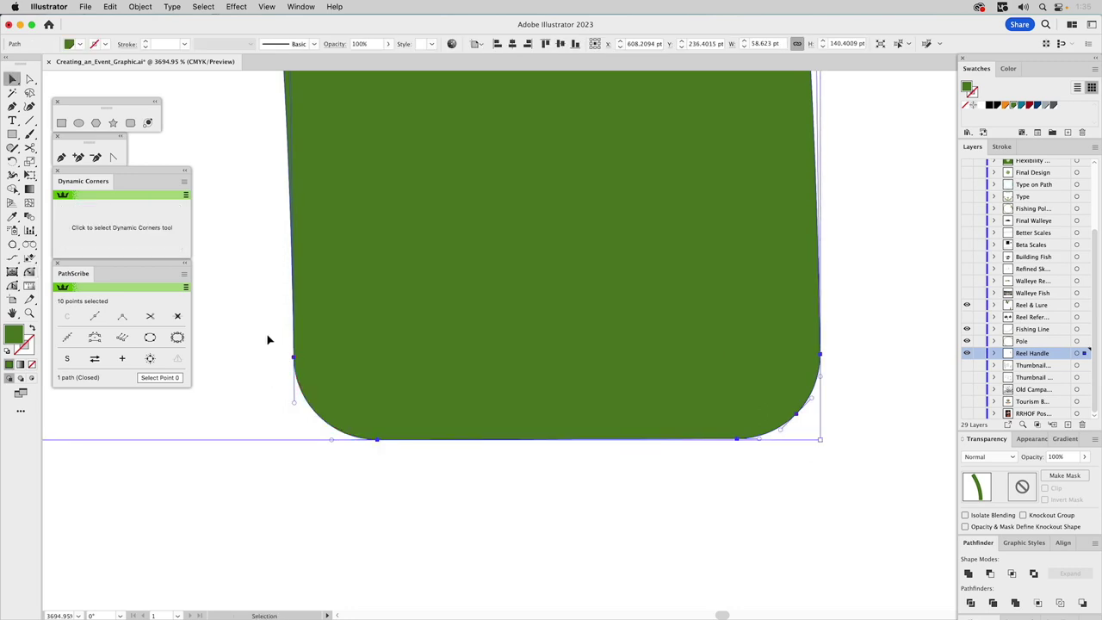
pyautogui.click(272, 344)
# - Select the whole circular artwork, including the pole, reel, hook, lure and fishing line, and unite it with Pathfinder
pyautogui.click(28, 314)
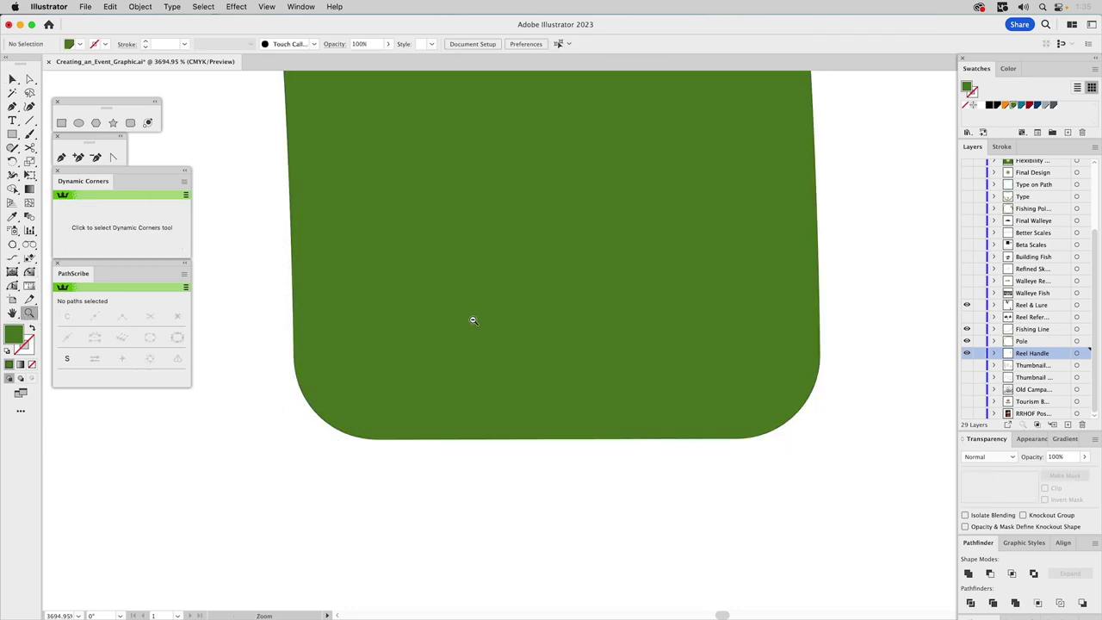
pyautogui.keyDown('alt'); pyautogui.click(474, 320); pyautogui.keyUp('alt')
pyautogui.press('super+0')
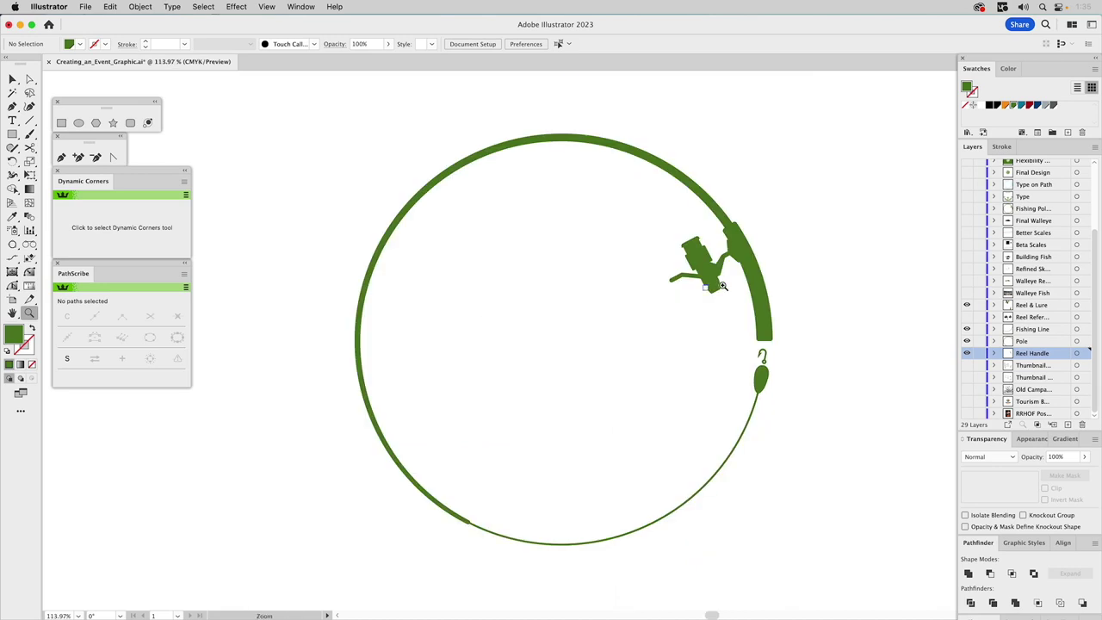
pyautogui.press('v')
pyautogui.moveTo(760, 207); pyautogui.dragTo(663, 317)
pyautogui.keyDown('shift'); pyautogui.click(763, 379); pyautogui.keyUp('shift')
pyautogui.moveTo(831, 181); pyautogui.dragTo(284, 539)
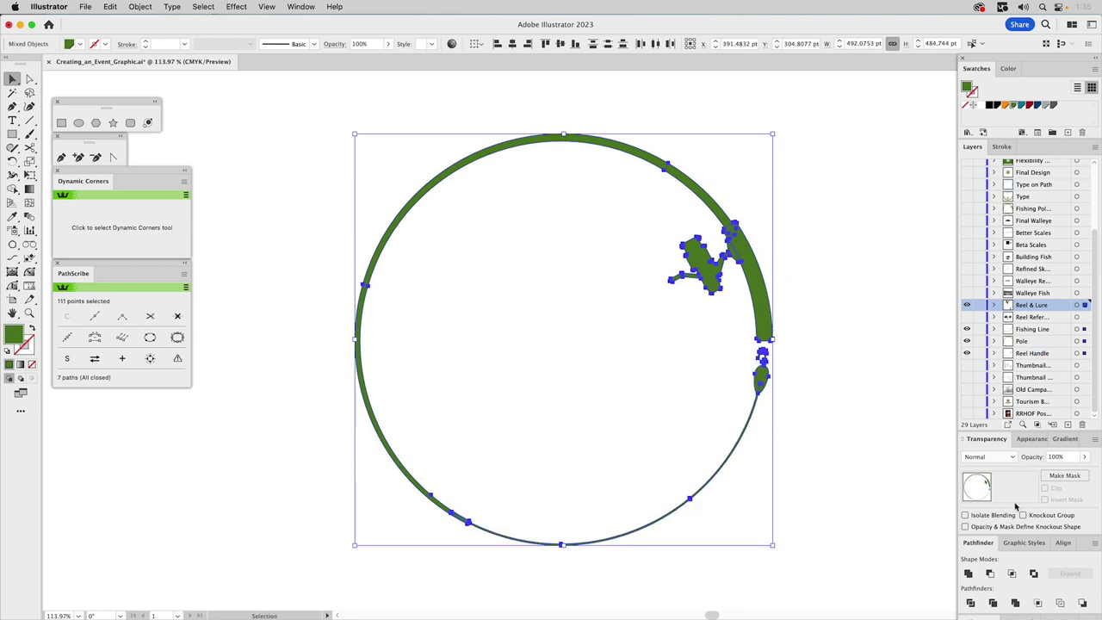
pyautogui.click(967, 573)
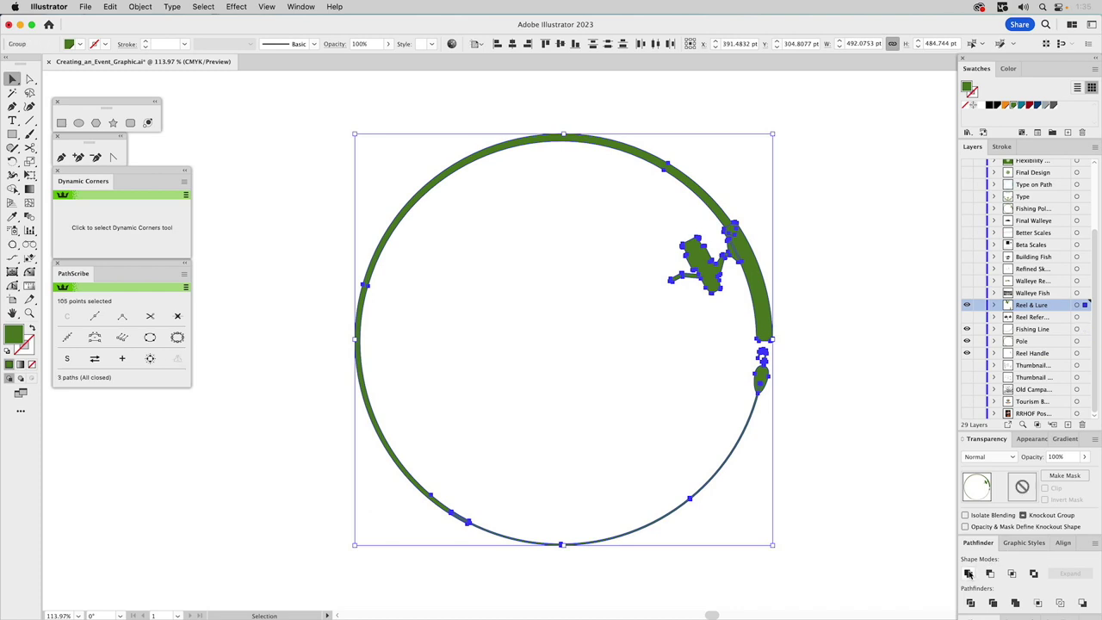
pyautogui.click(826, 320)
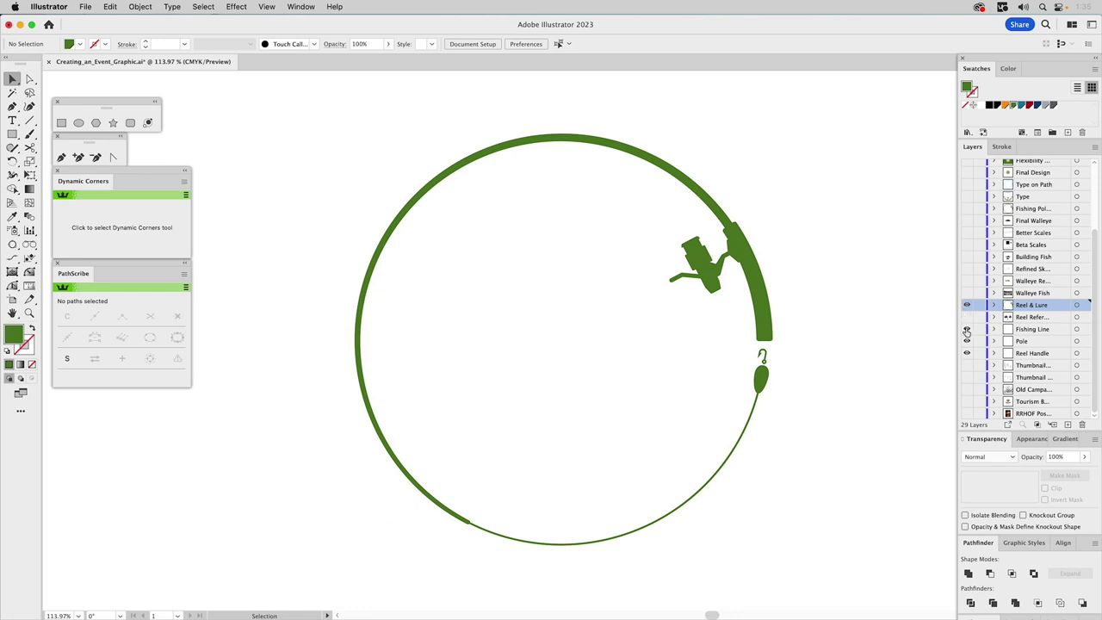
# - Hide the fishing-pole artwork layers and view the walleye photo, followed by the walleye reference illustration on its own
pyautogui.moveTo(966, 330); pyautogui.dragTo(966, 355)
pyautogui.click(966, 293)
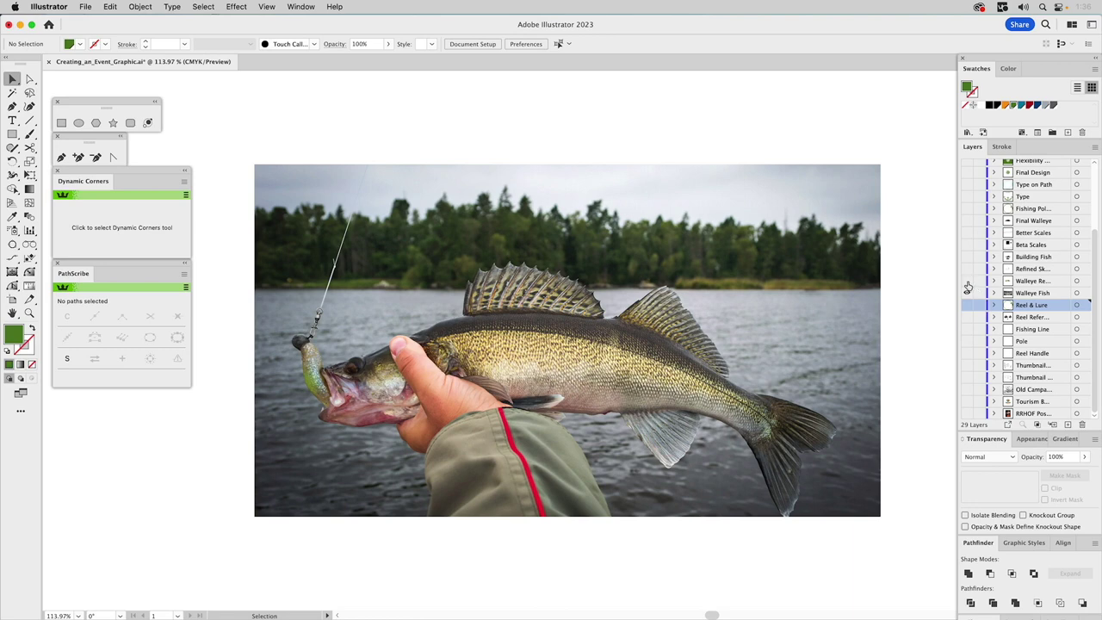
pyautogui.click(967, 281)
pyautogui.click(967, 282)
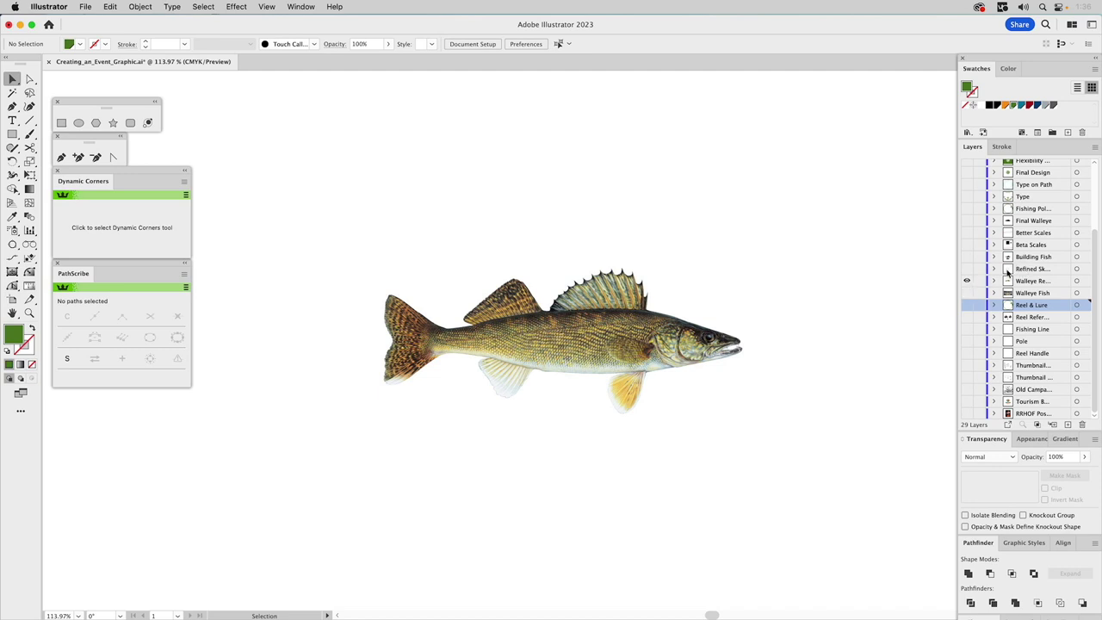
# - View the refined sketch over the walleye reference, and switch to showing only the Building Fish layer
pyautogui.click(967, 270)
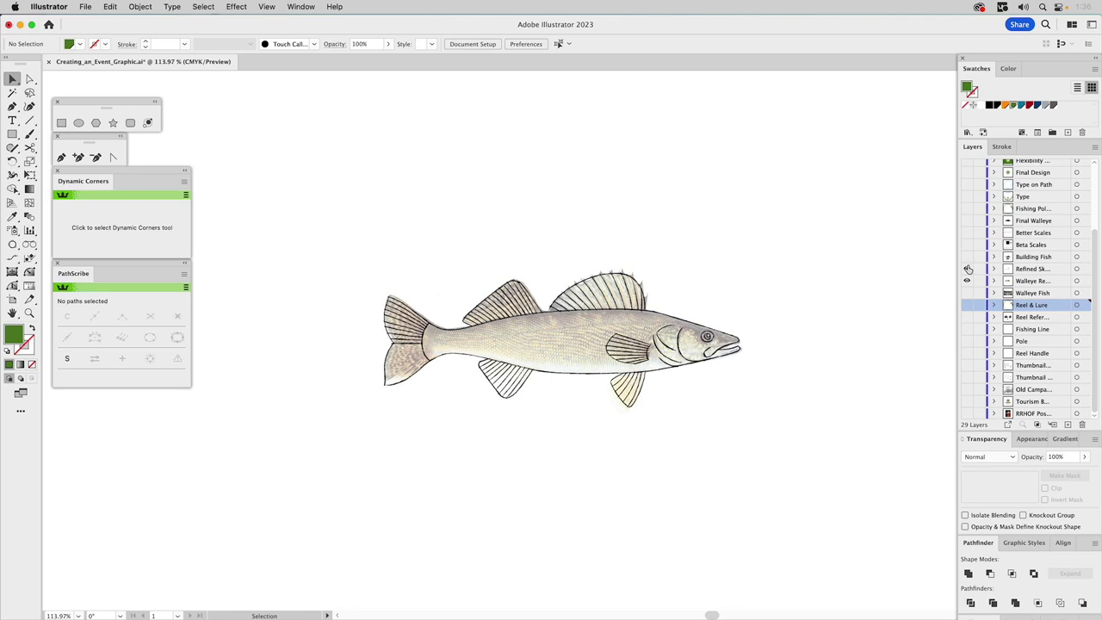
pyautogui.click(967, 269)
pyautogui.keyDown('alt'); pyautogui.click(966, 257); pyautogui.keyUp('alt')
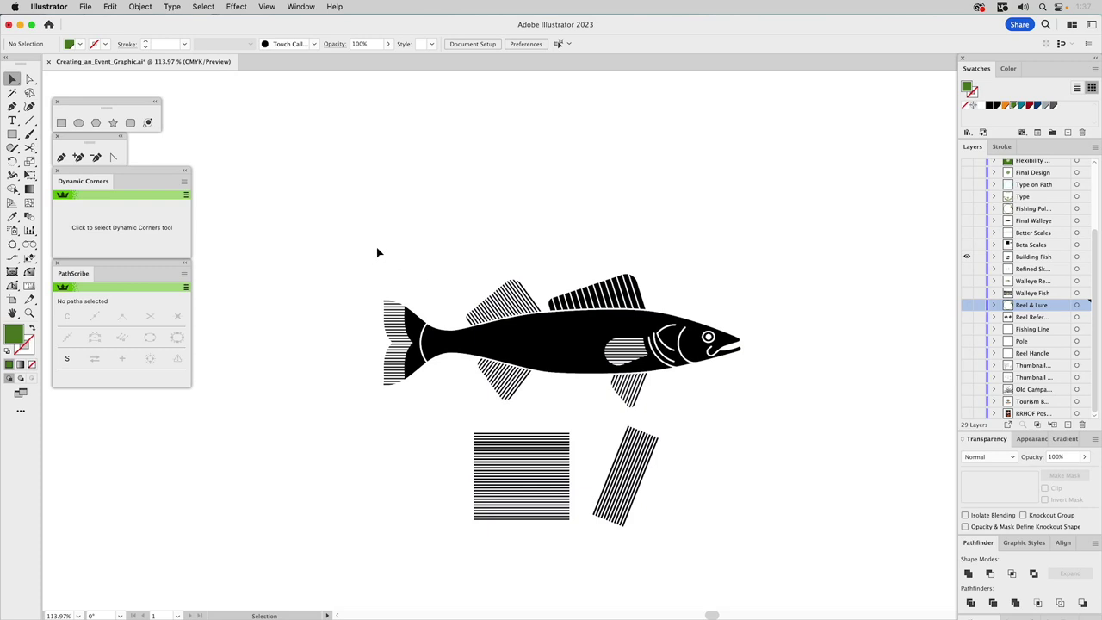
# - Try the black fish body without its white outline stroke
pyautogui.press('z')
pyautogui.moveTo(353, 237); pyautogui.dragTo(783, 551)
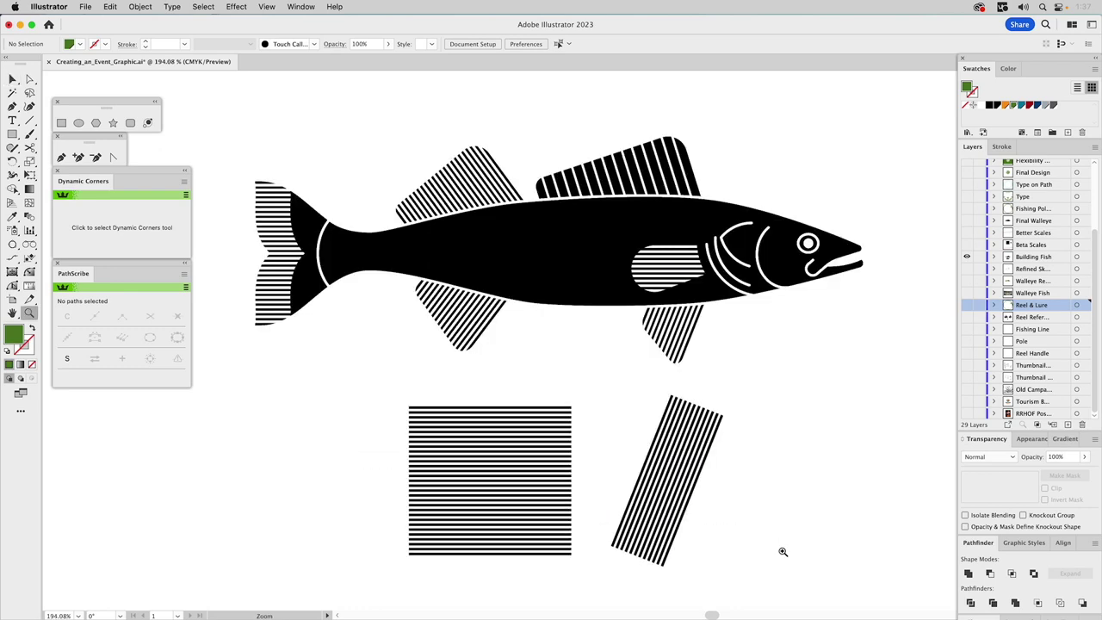
pyautogui.press('v')
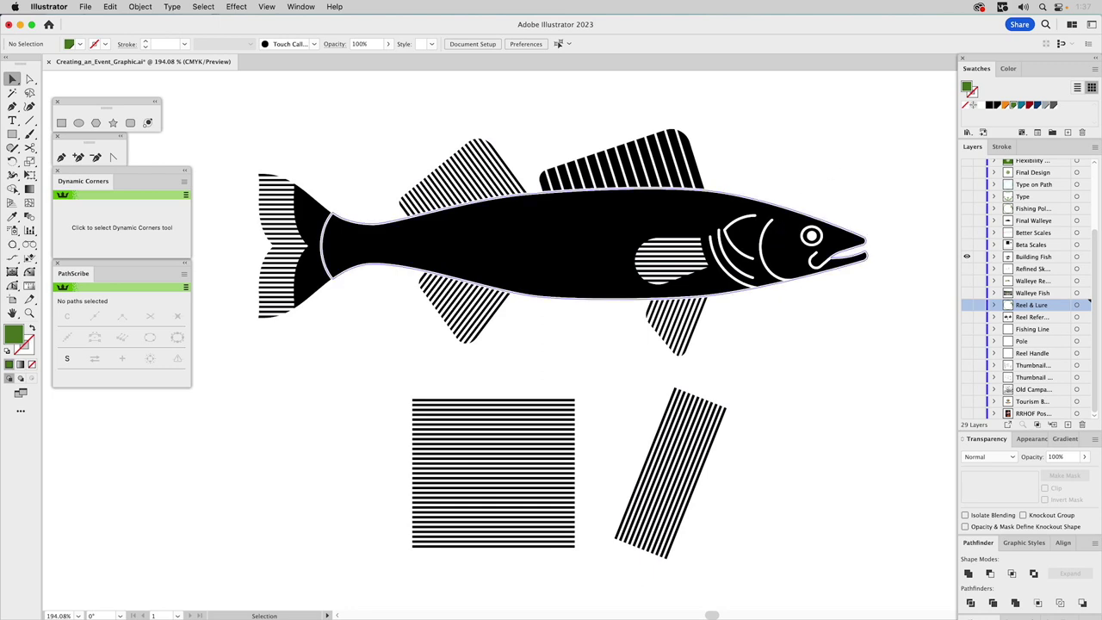
pyautogui.click(788, 231)
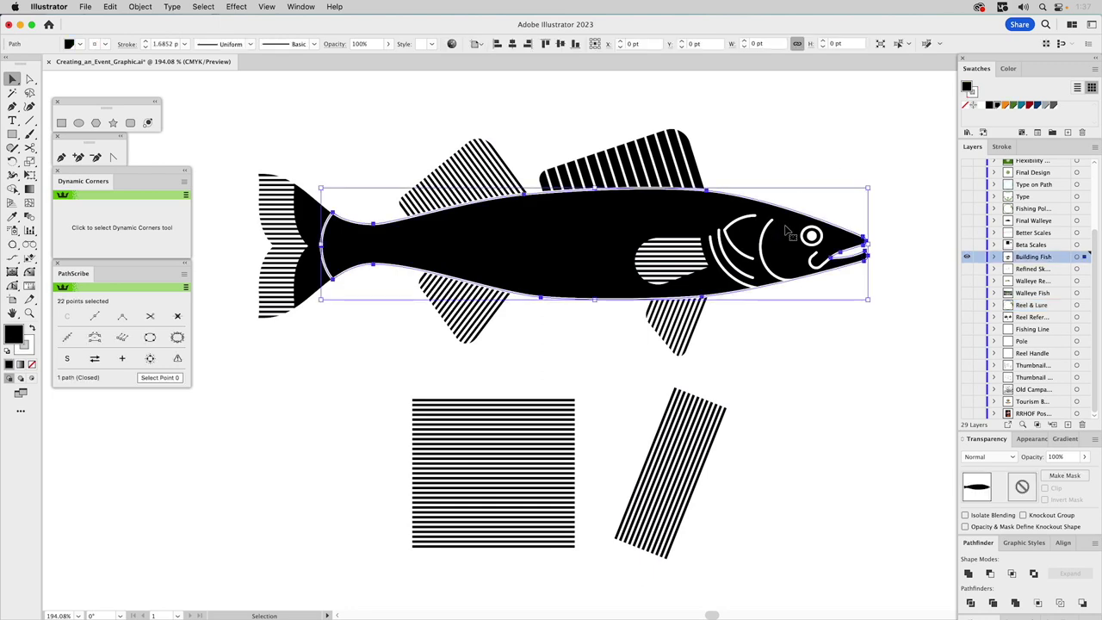
pyautogui.click(974, 94)
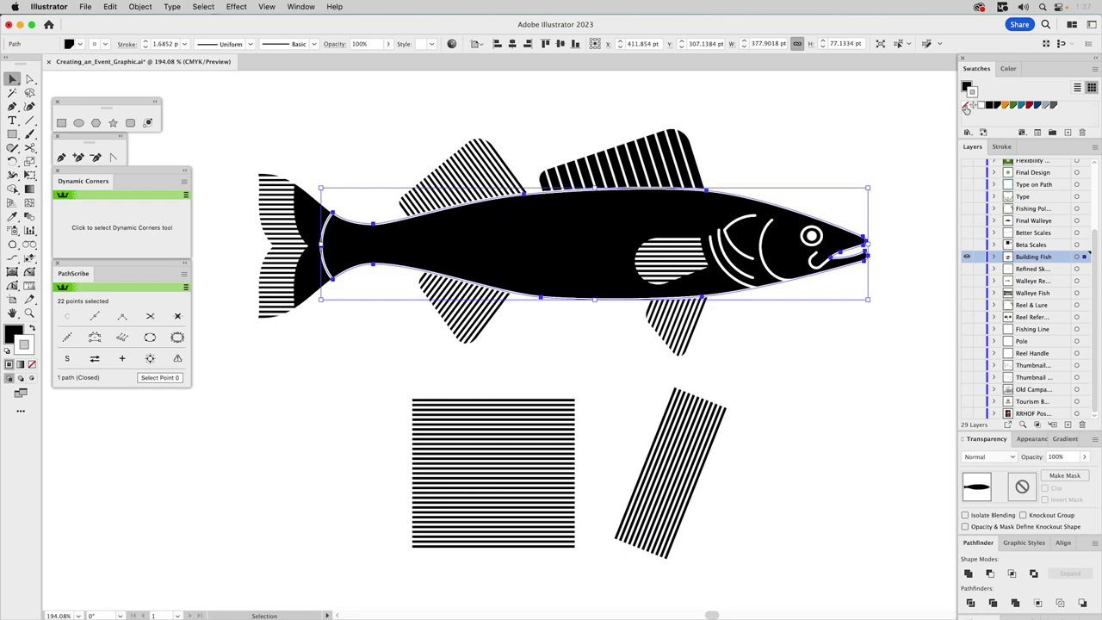
pyautogui.click(1003, 148)
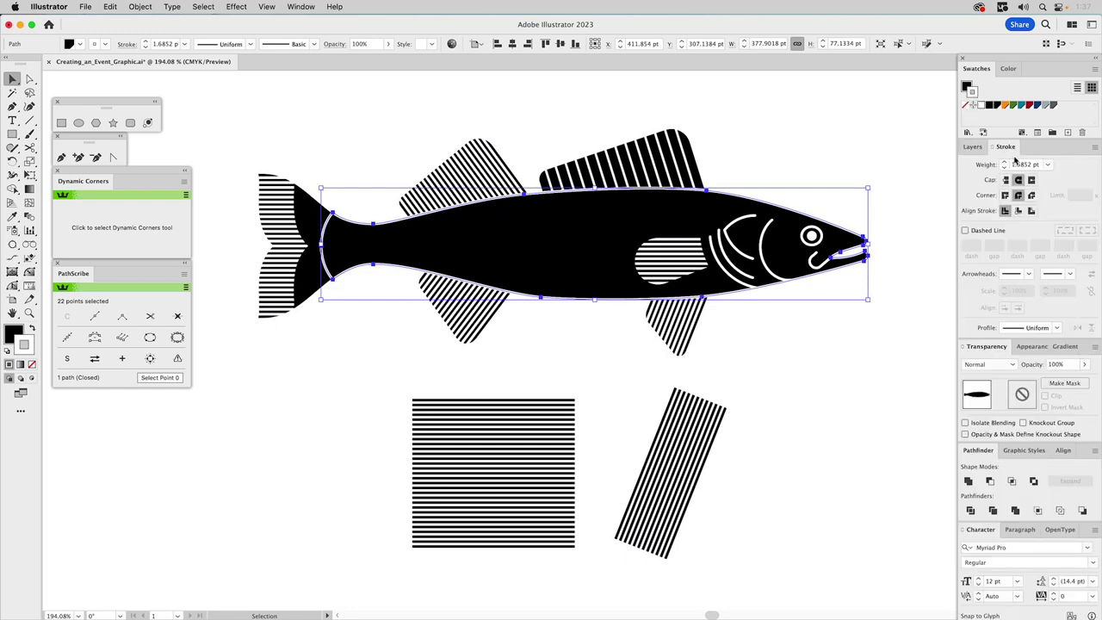
pyautogui.click(1018, 164)
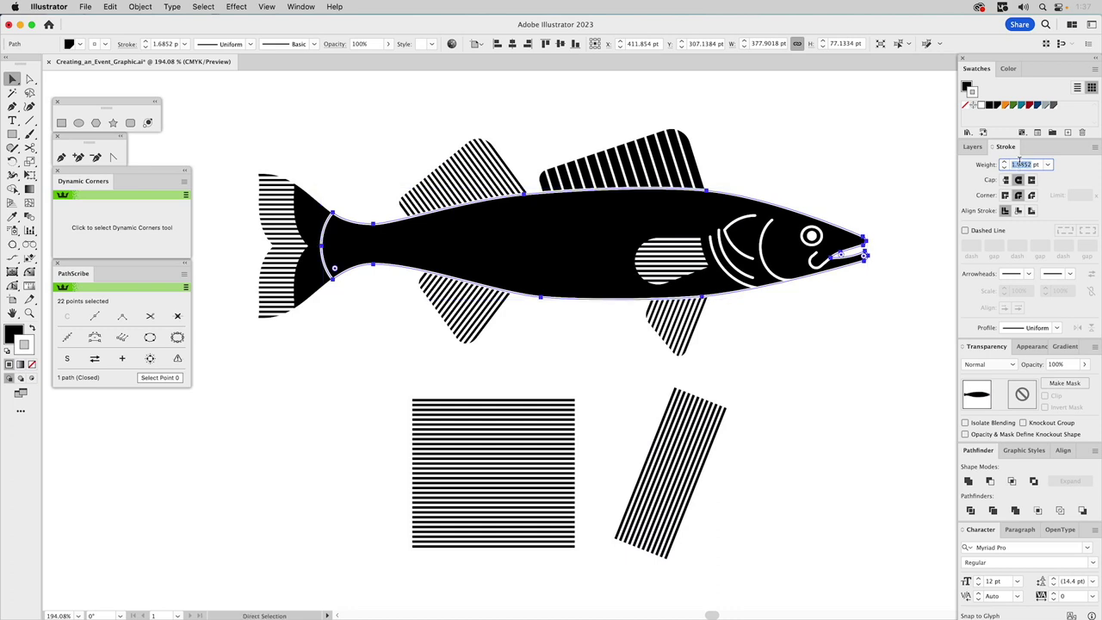
pyautogui.click(968, 106)
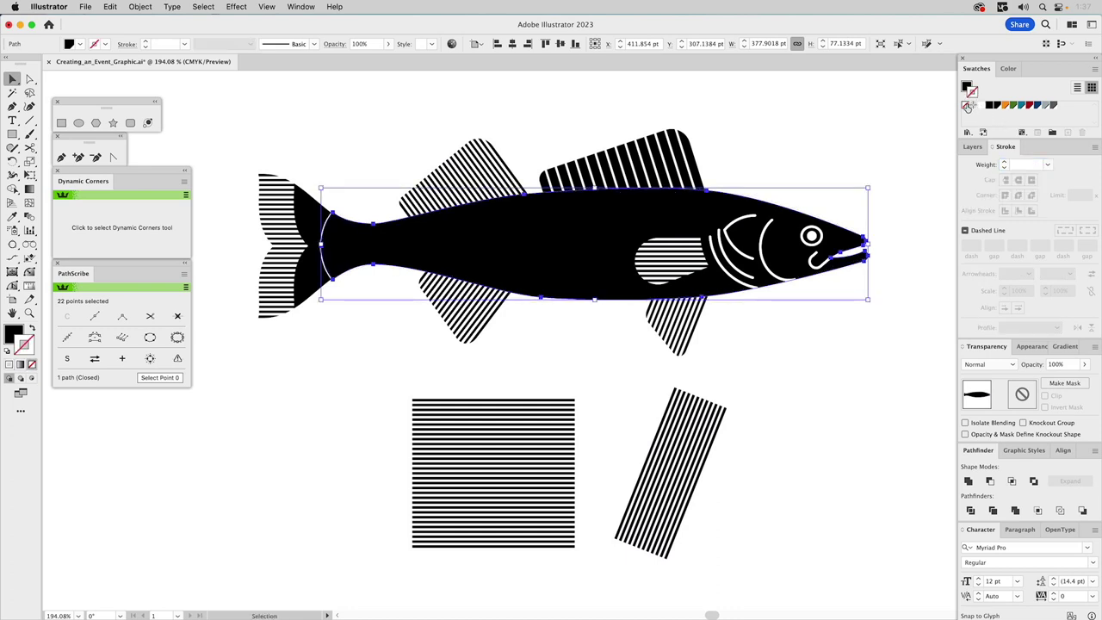
pyautogui.press('super+z')
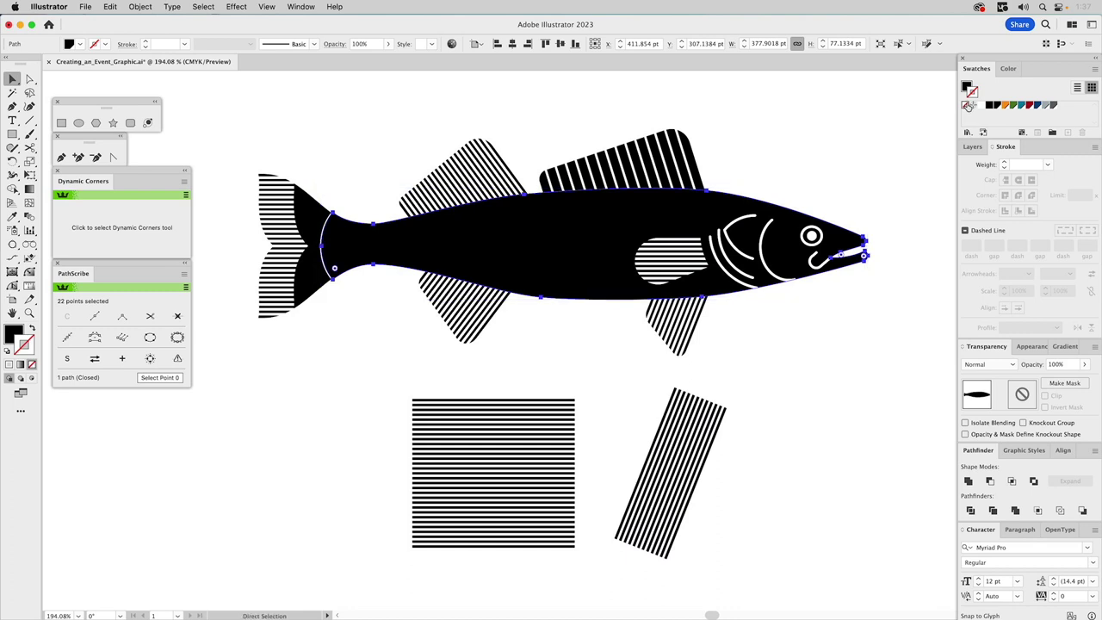
pyautogui.click(746, 147)
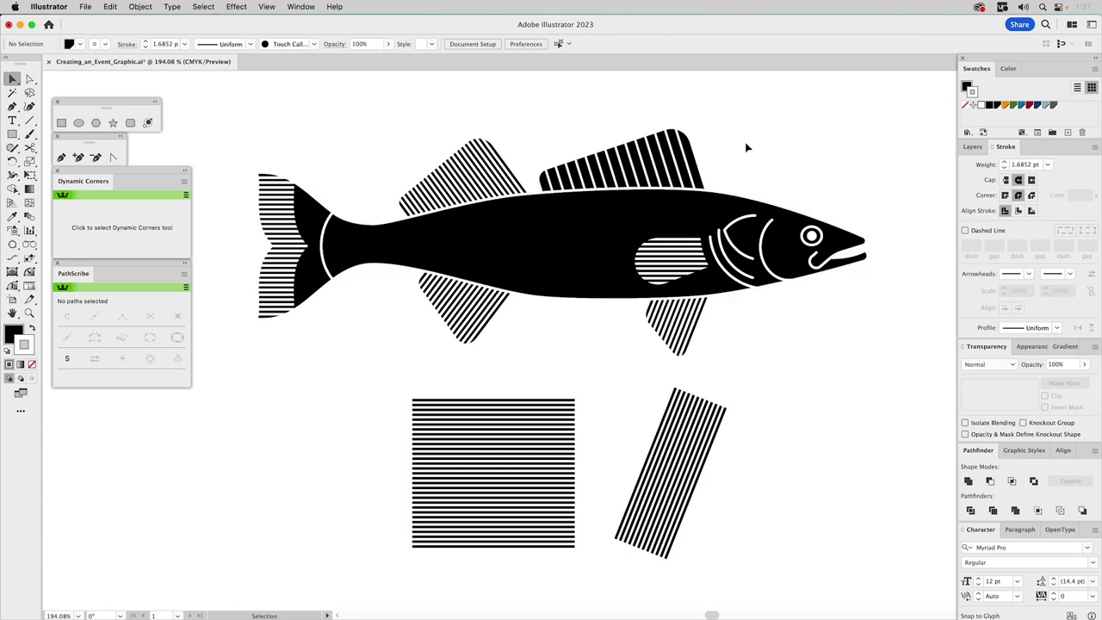
# - Try moving the white stripe pattern off the fish's rear dorsal fin and filling it with orange
pyautogui.click(501, 403)
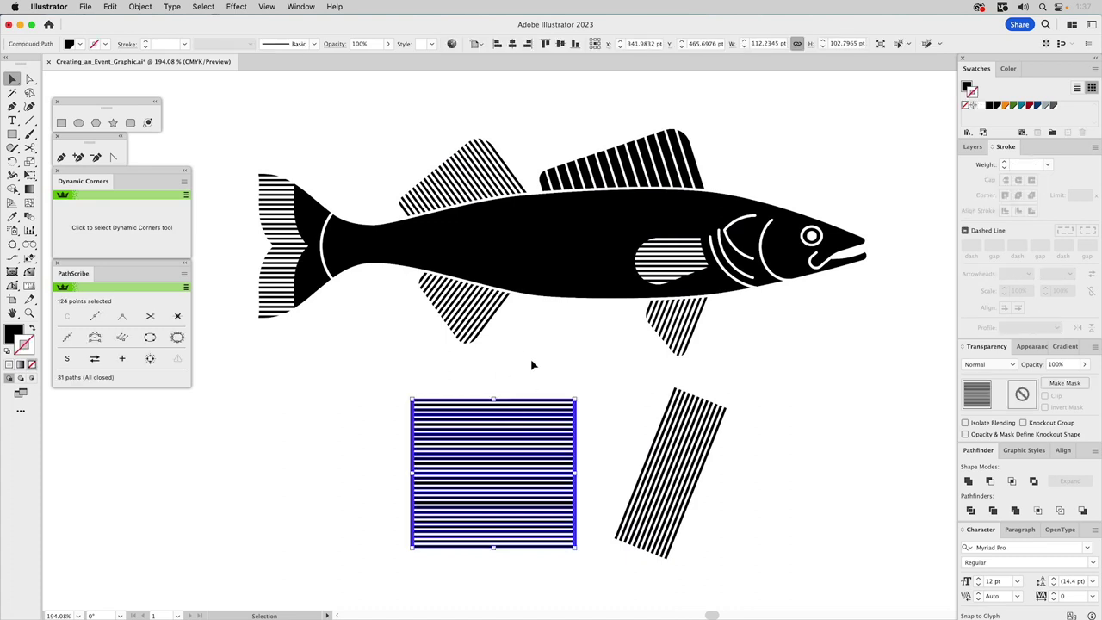
pyautogui.click(537, 386)
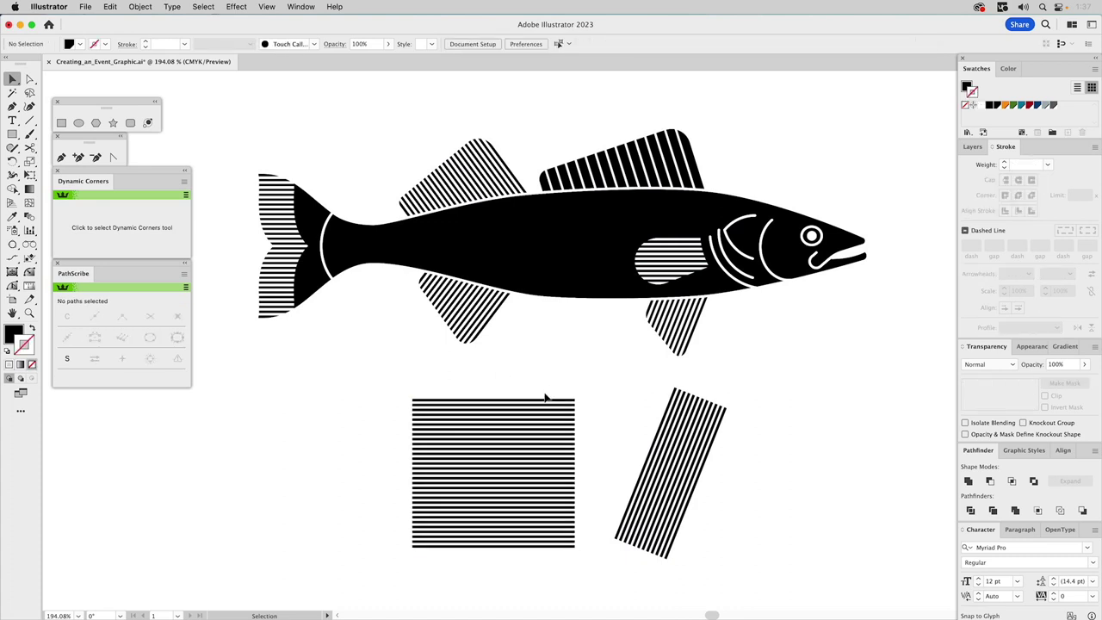
pyautogui.moveTo(476, 161); pyautogui.dragTo(370, 127)
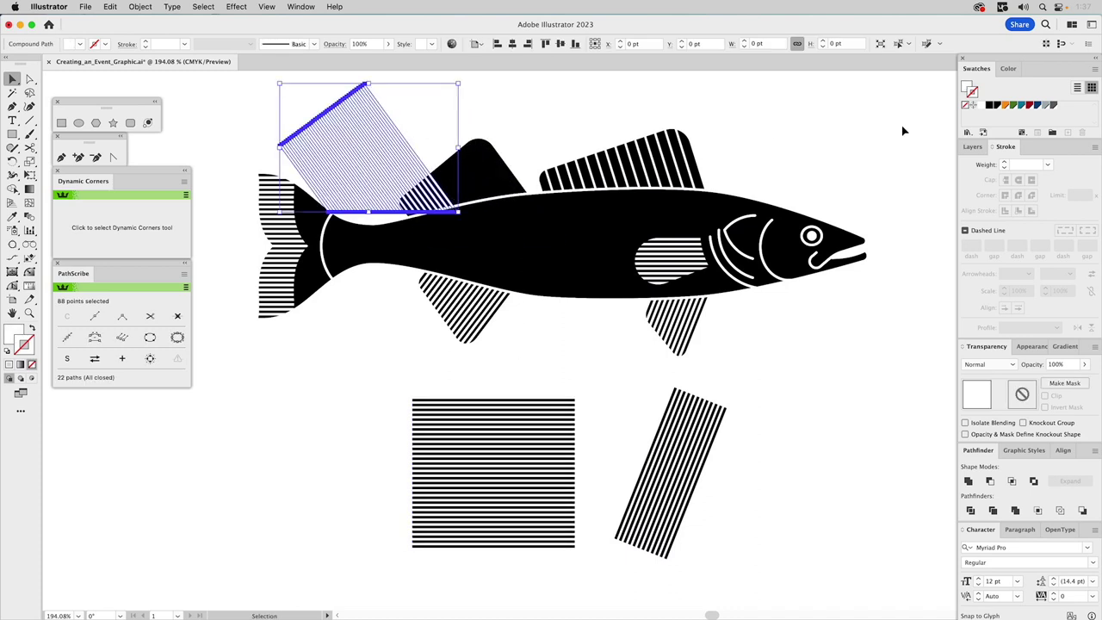
pyautogui.click(1005, 104)
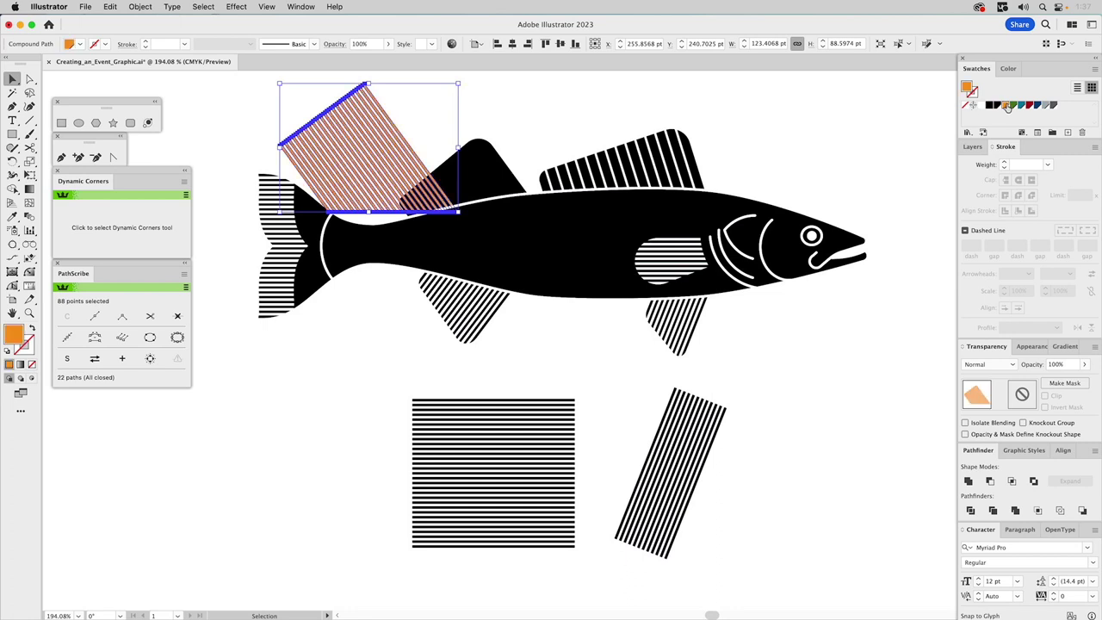
pyautogui.click(563, 108)
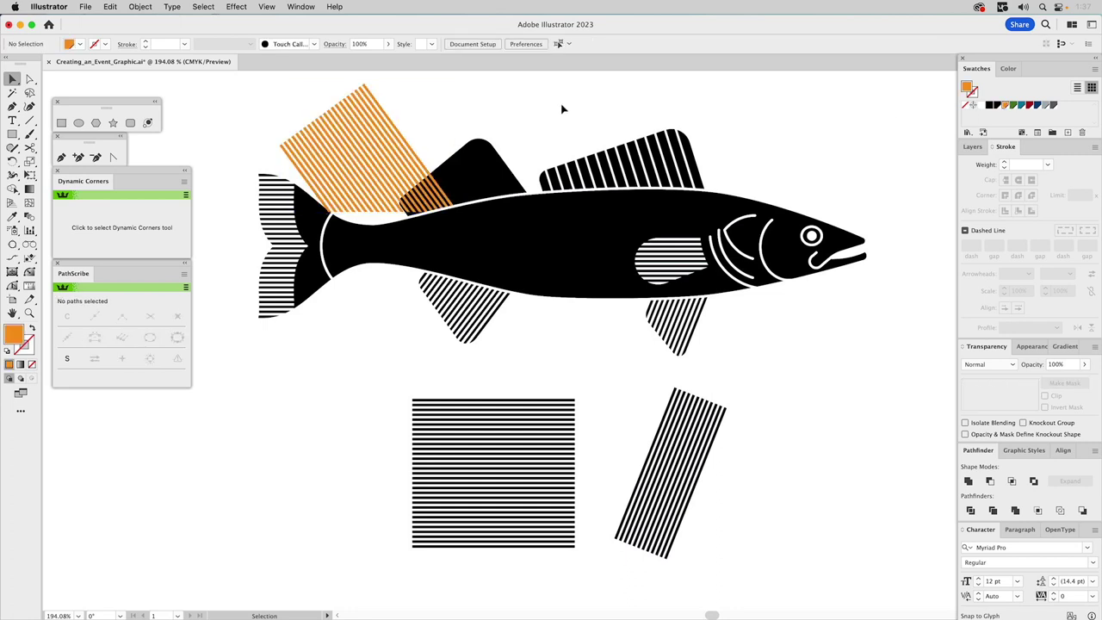
pyautogui.press('cmd+z')
pyautogui.press('cmd+z')
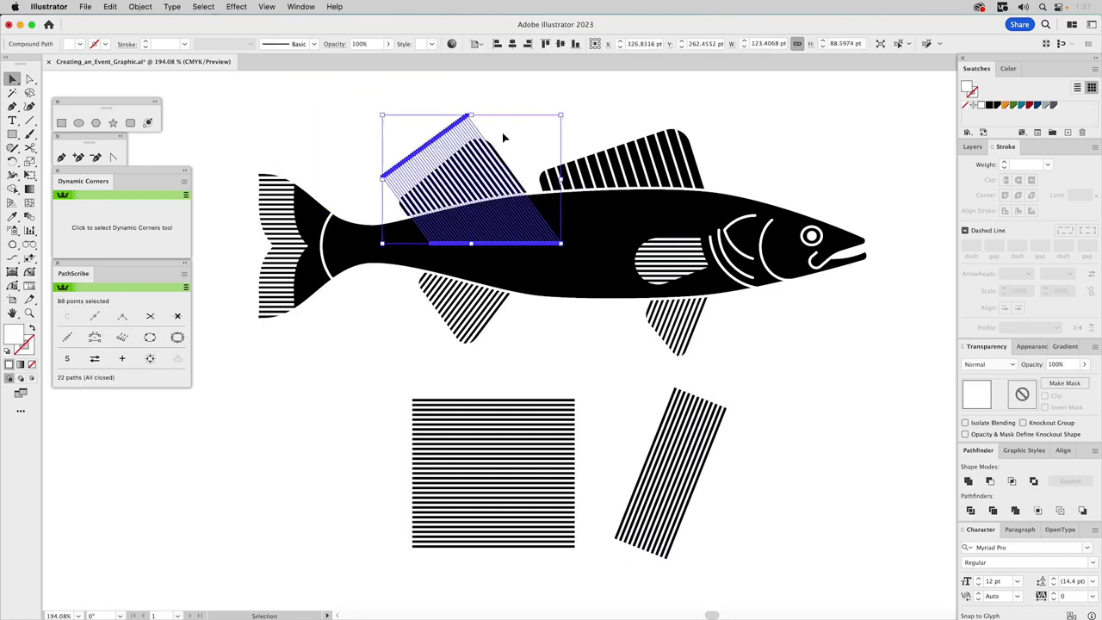
# - Subtract the white stripe pattern from the black rear dorsal fin shape with Minus Front
pyautogui.keyDown('shift'); pyautogui.click(472, 162); pyautogui.keyUp('shift')
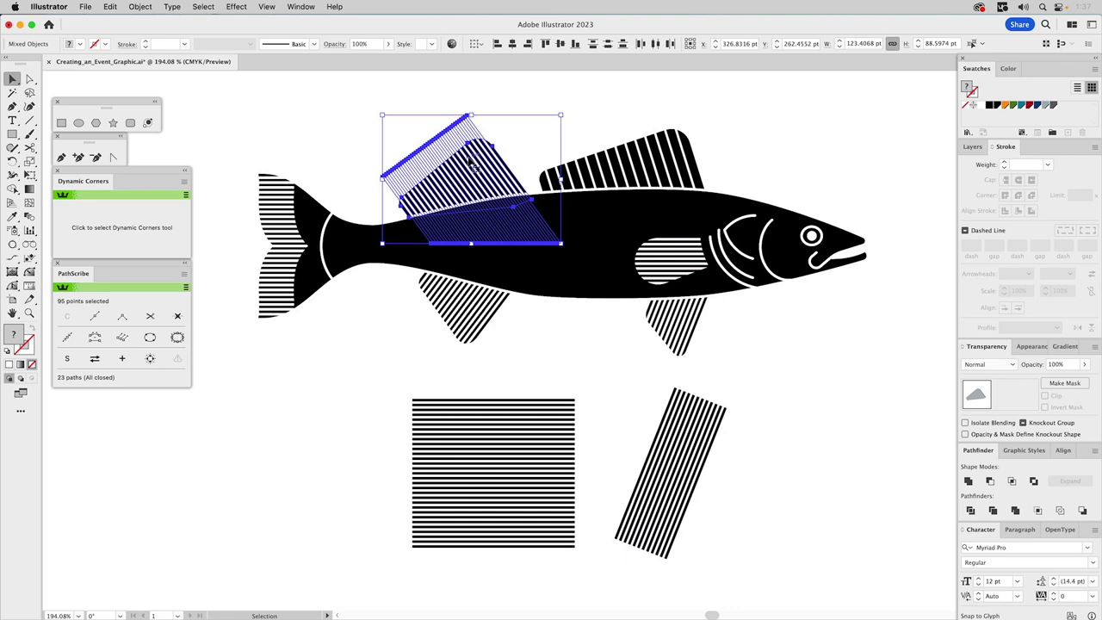
pyautogui.click(990, 482)
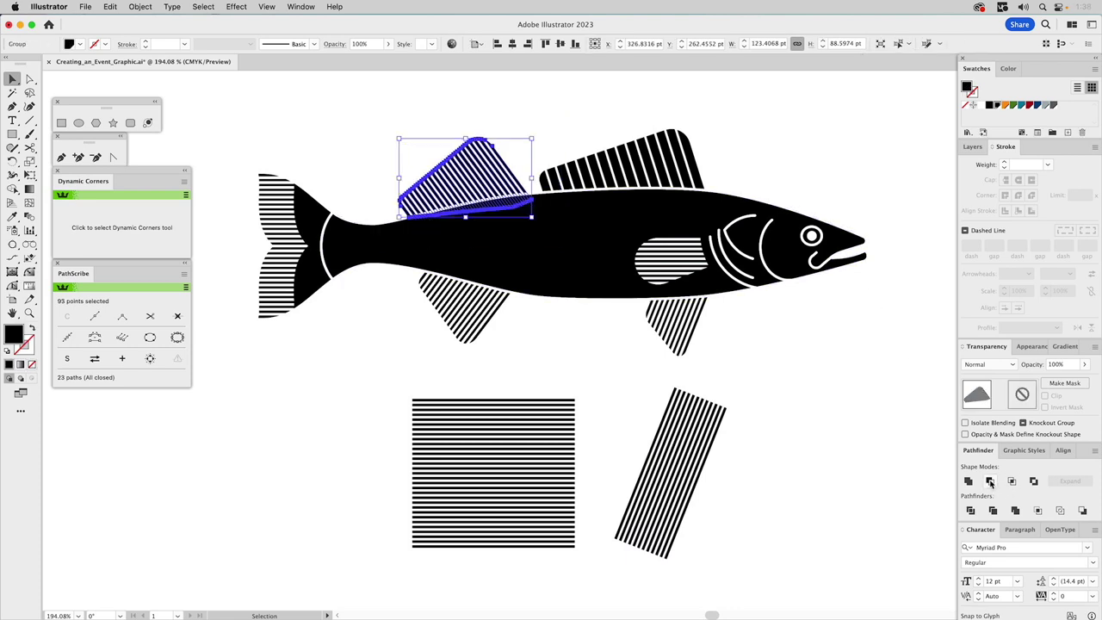
pyautogui.click(563, 127)
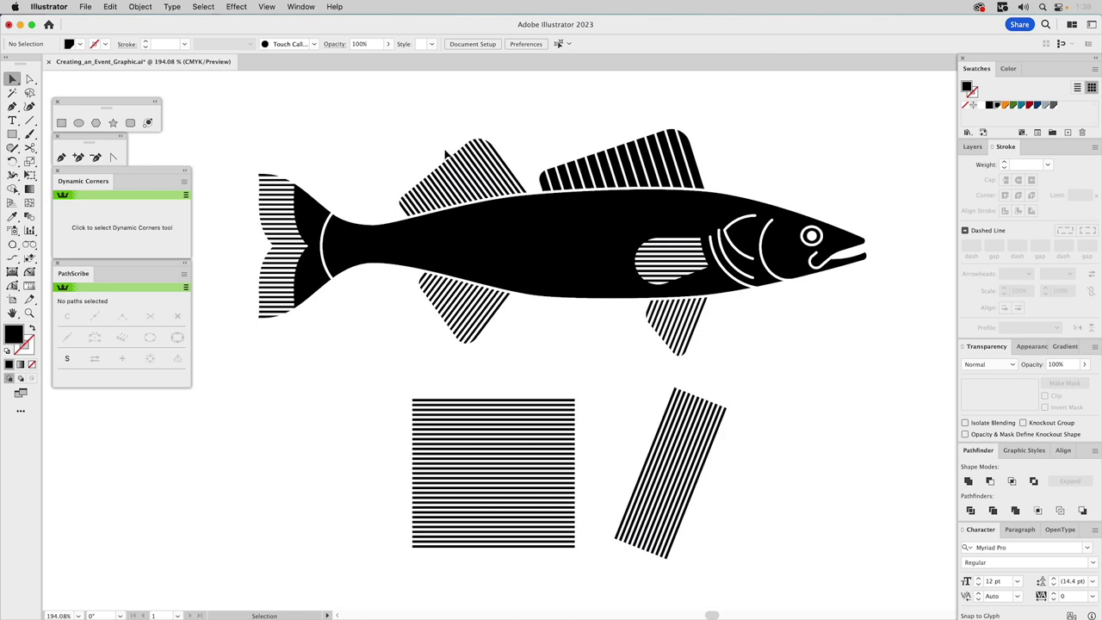
# - Try moving the small white curve at the corner of the fish's mouth back onto its cheek
pyautogui.click(971, 147)
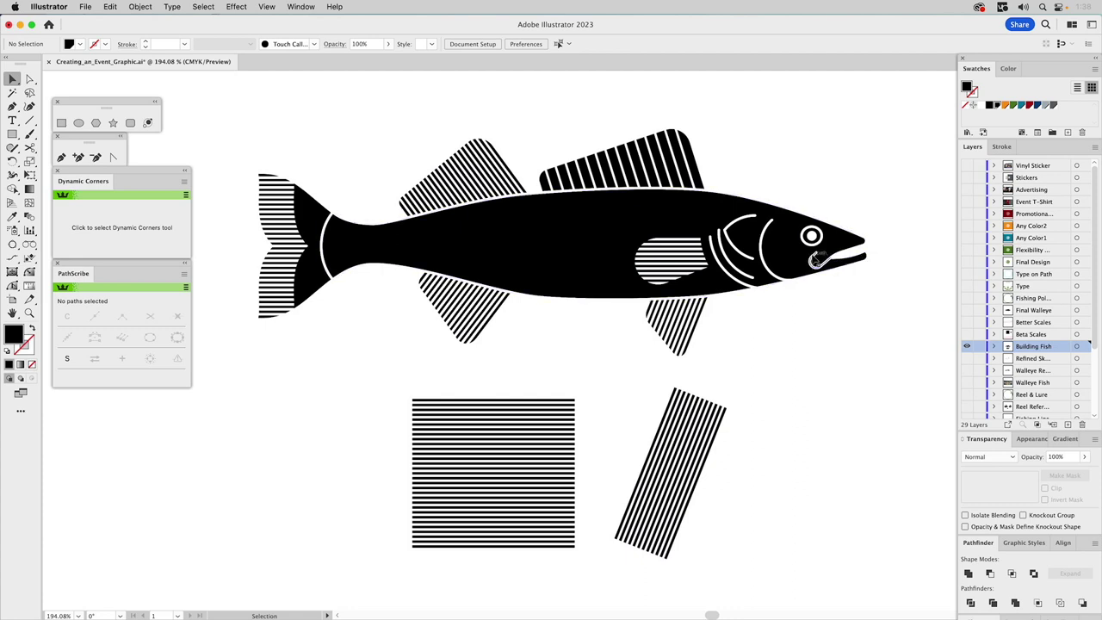
pyautogui.moveTo(817, 260); pyautogui.dragTo(791, 256)
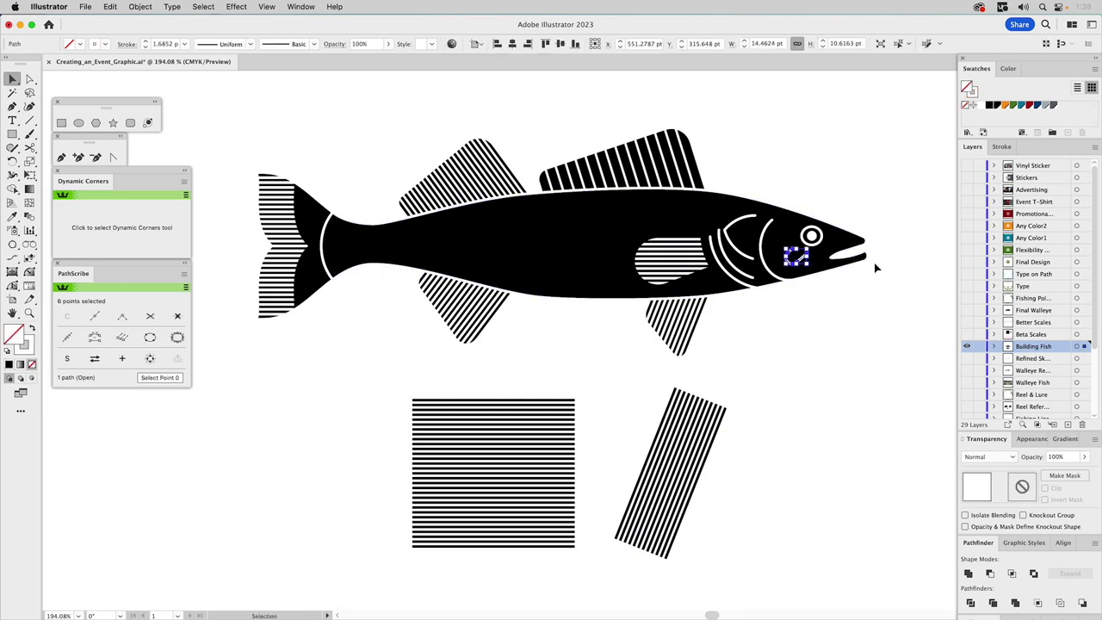
pyautogui.press('super+z')
pyautogui.click(881, 176)
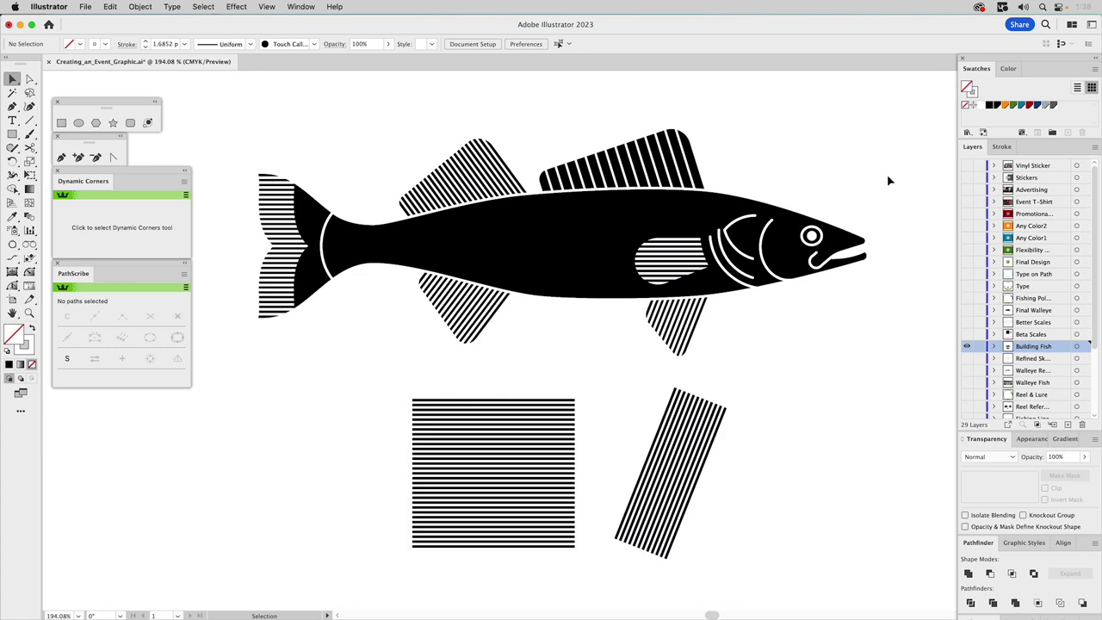
# - Show the Beta Scales layer and select the group of white squares on the small black tile above the fish
pyautogui.click(966, 334)
pyautogui.moveTo(846, 172); pyautogui.dragTo(811, 338)
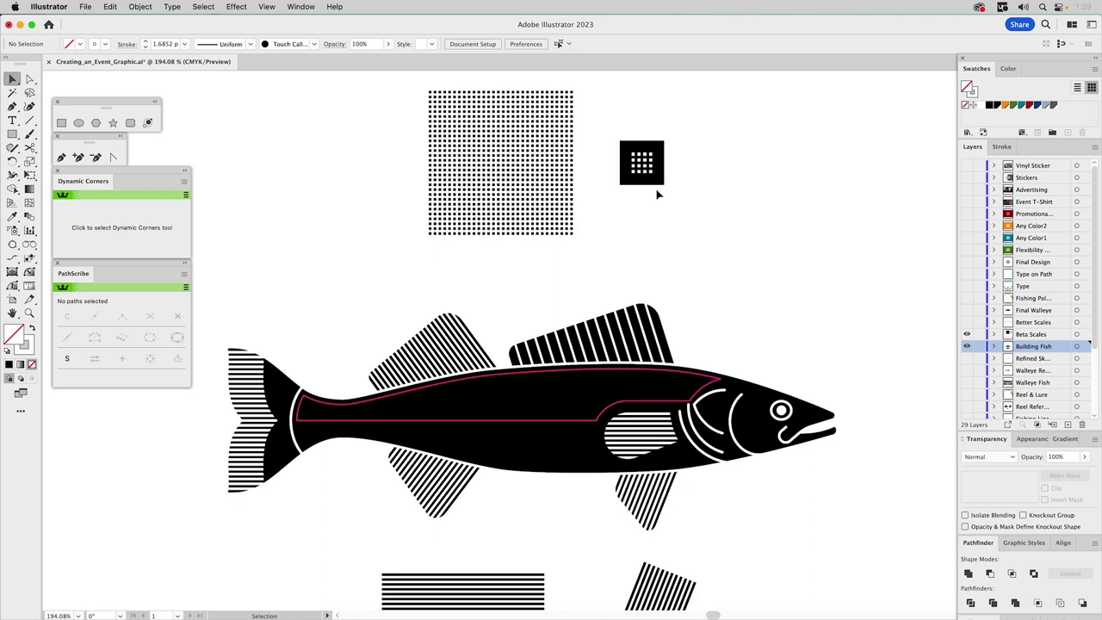
pyautogui.press('z')
pyautogui.moveTo(616, 132); pyautogui.dragTo(694, 208)
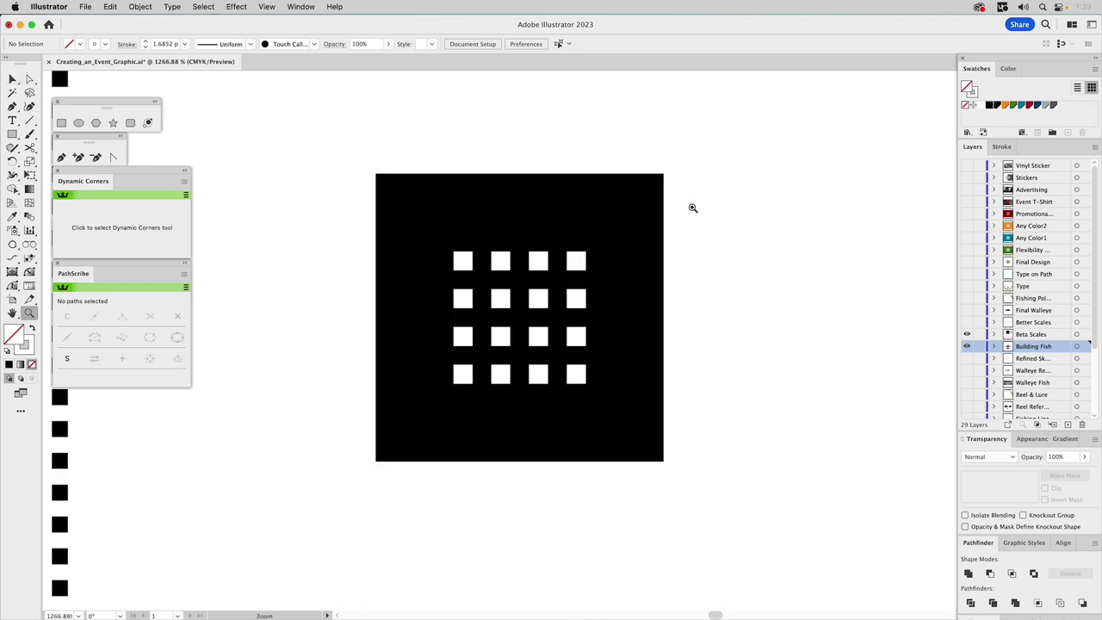
pyautogui.press('v')
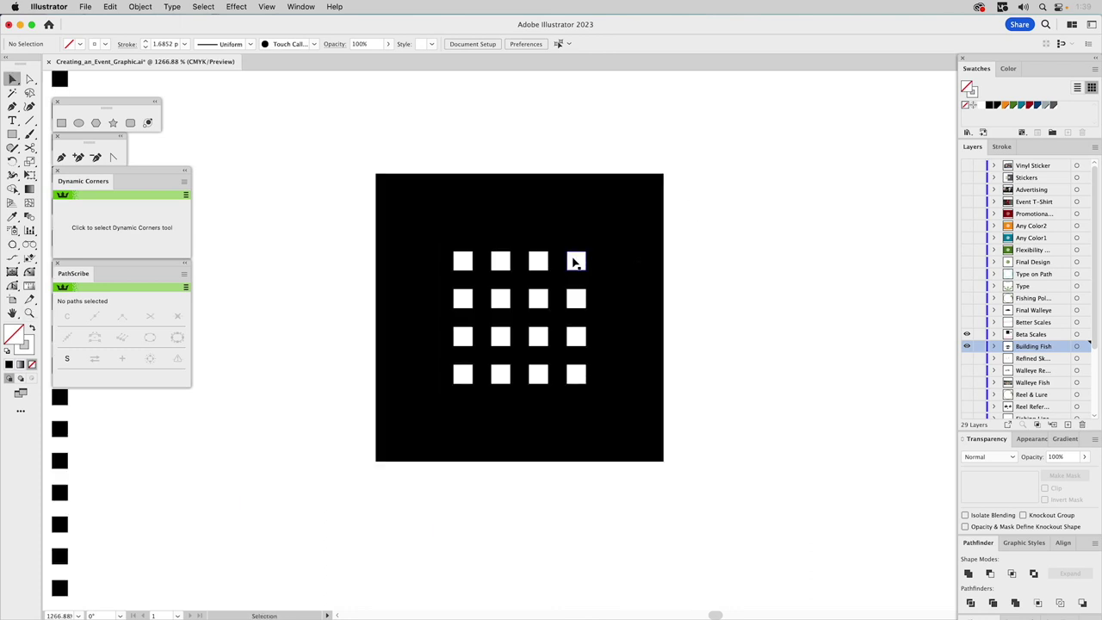
pyautogui.click(575, 262)
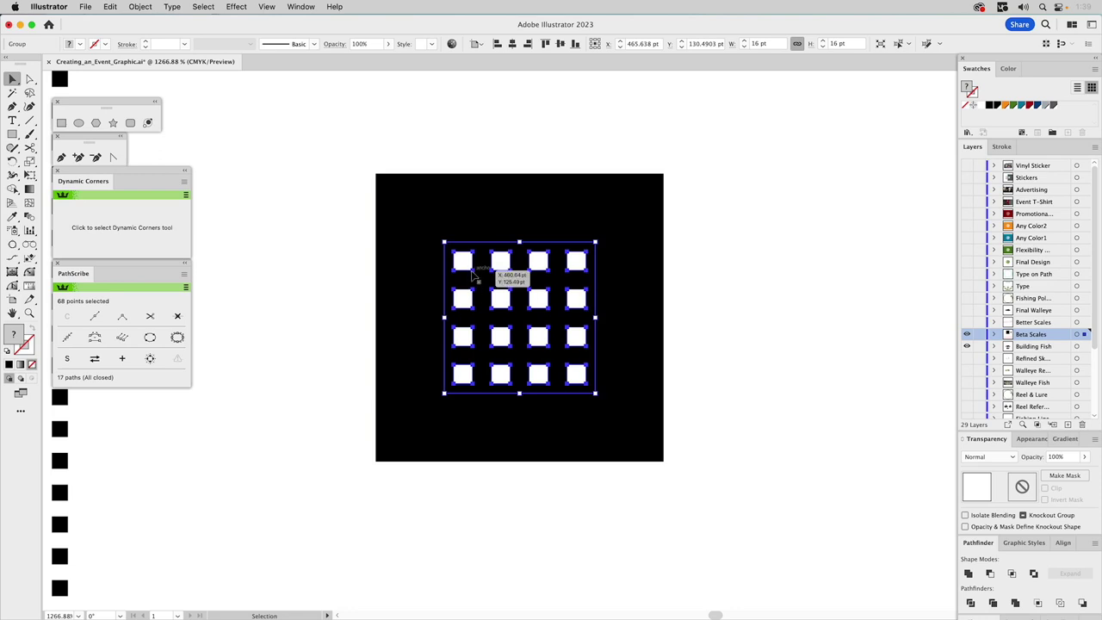
# - Draw an orange rectangle about 1 pt wide and 2.87 pt tall between the upper-right white square and the group's invisible boundary
pyautogui.click(61, 123)
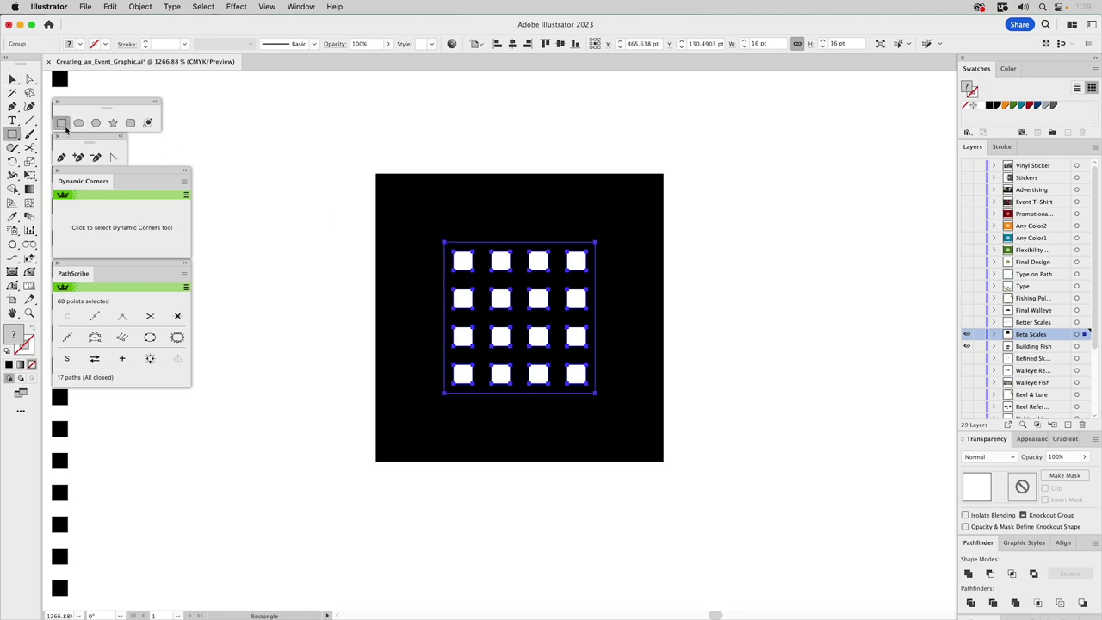
pyautogui.keyDown('super'); pyautogui.click(771, 272); pyautogui.keyUp('super')
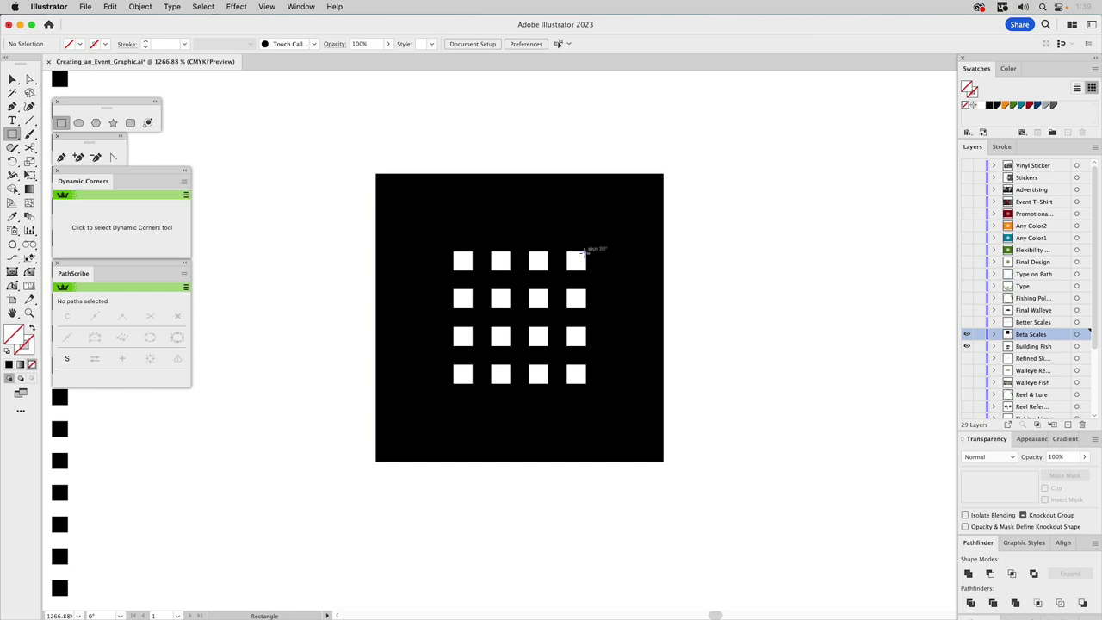
pyautogui.moveTo(586, 251); pyautogui.dragTo(594, 277)
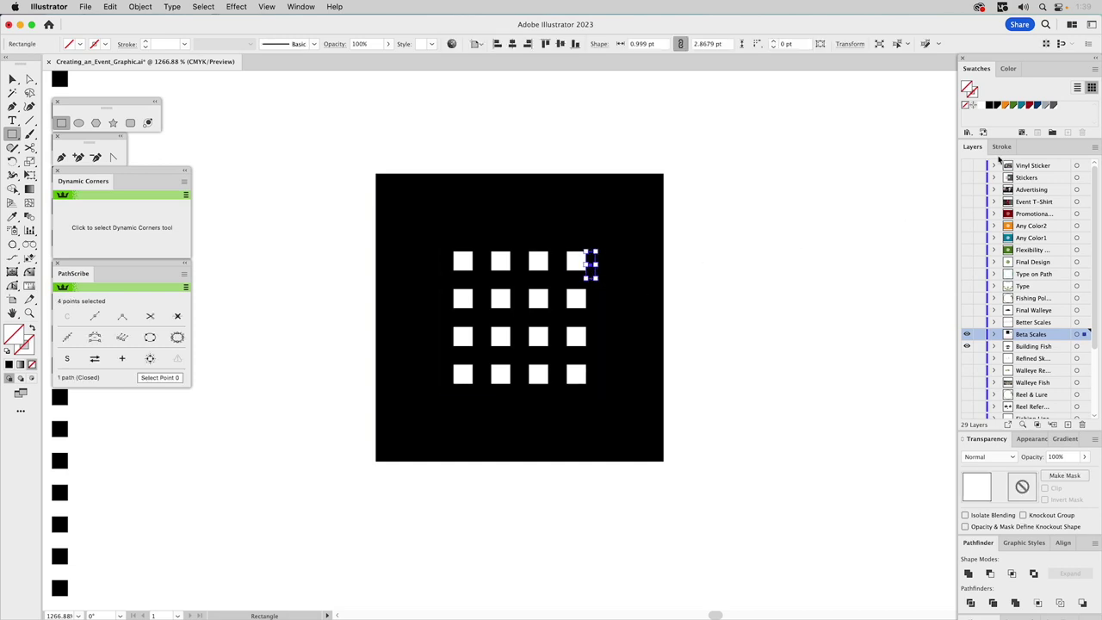
pyautogui.click(1003, 105)
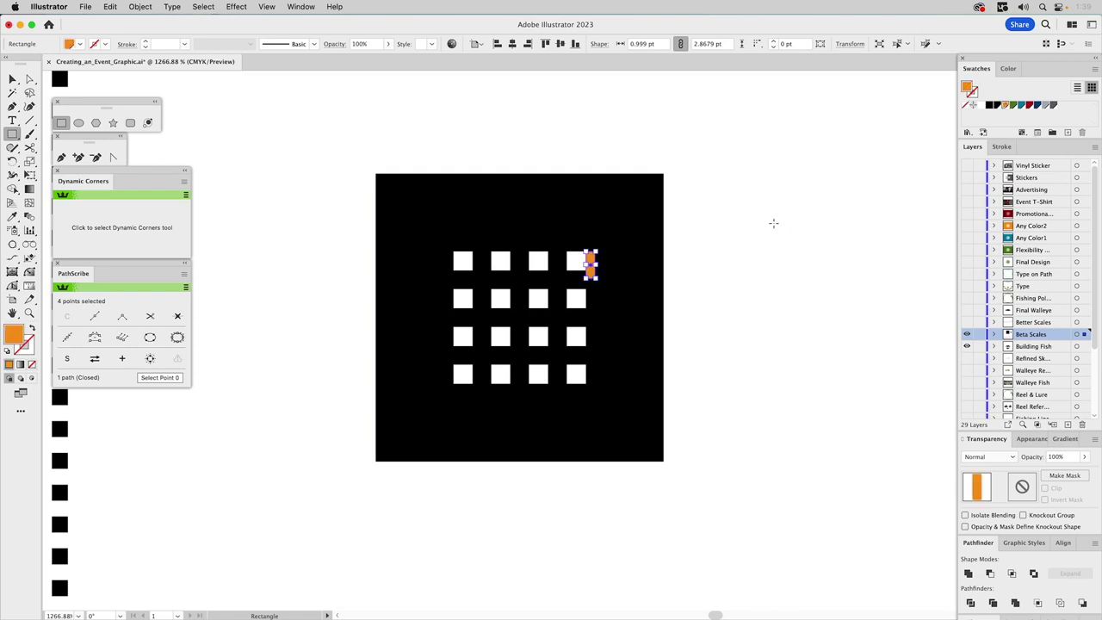
# - Examine the unfilled boundary path around the white squares and its grouping with them
pyautogui.press('v')
pyautogui.click(582, 245)
pyautogui.press('a')
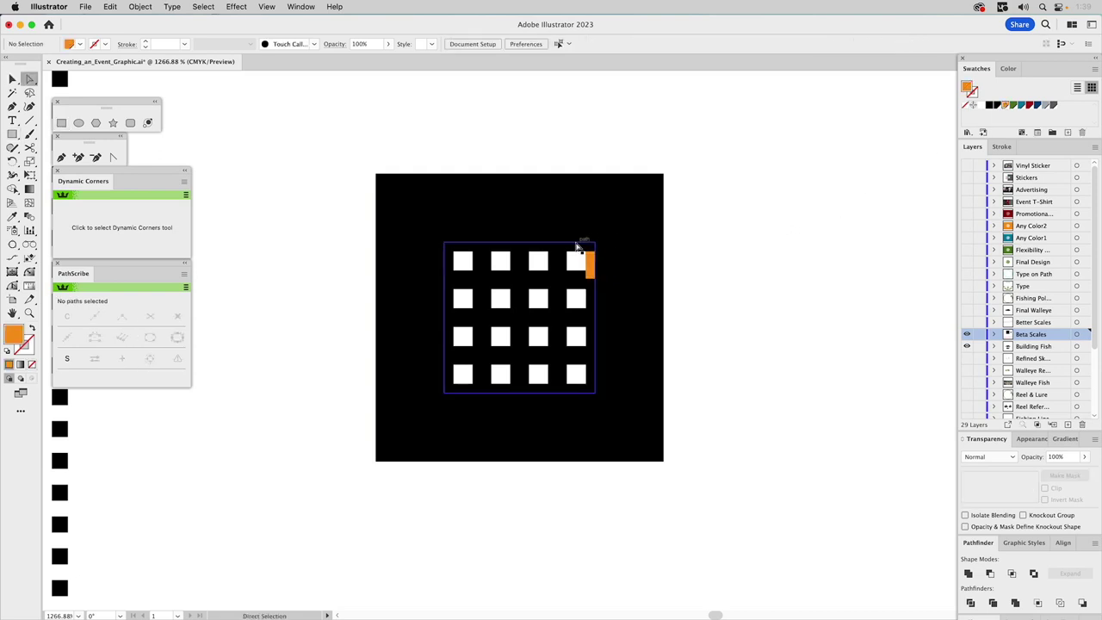
pyautogui.click(577, 247)
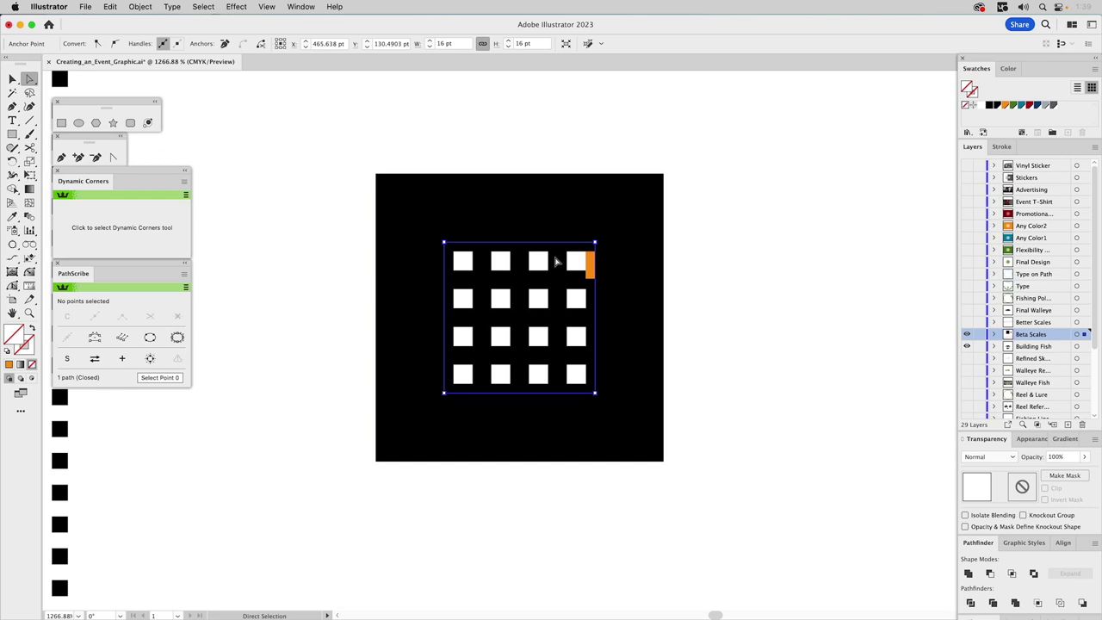
pyautogui.press('v')
pyautogui.click(543, 265)
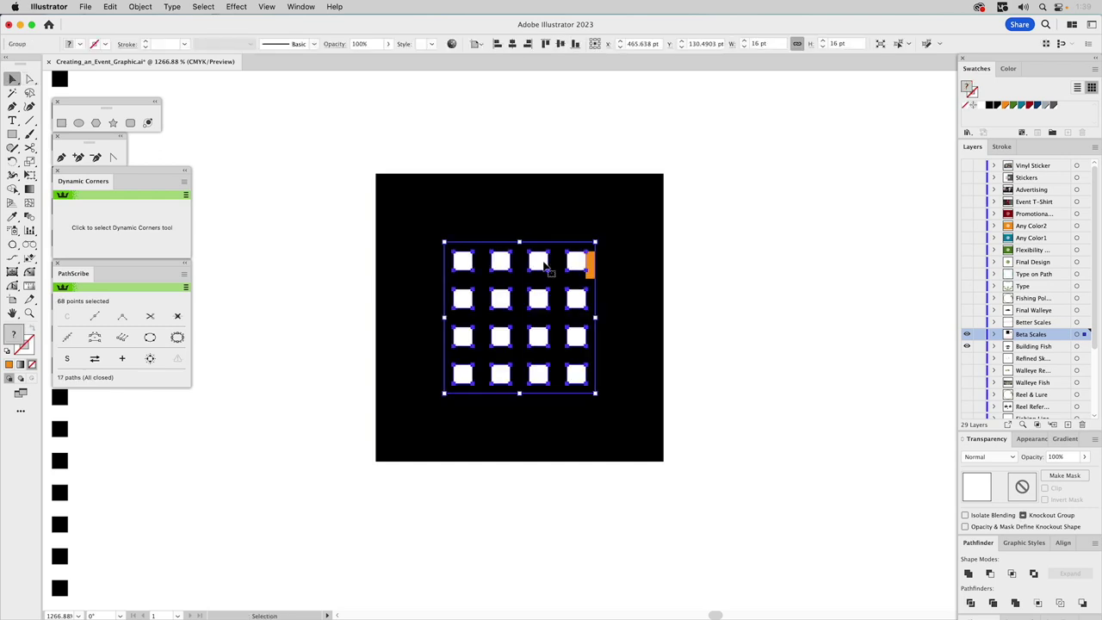
pyautogui.click(721, 238)
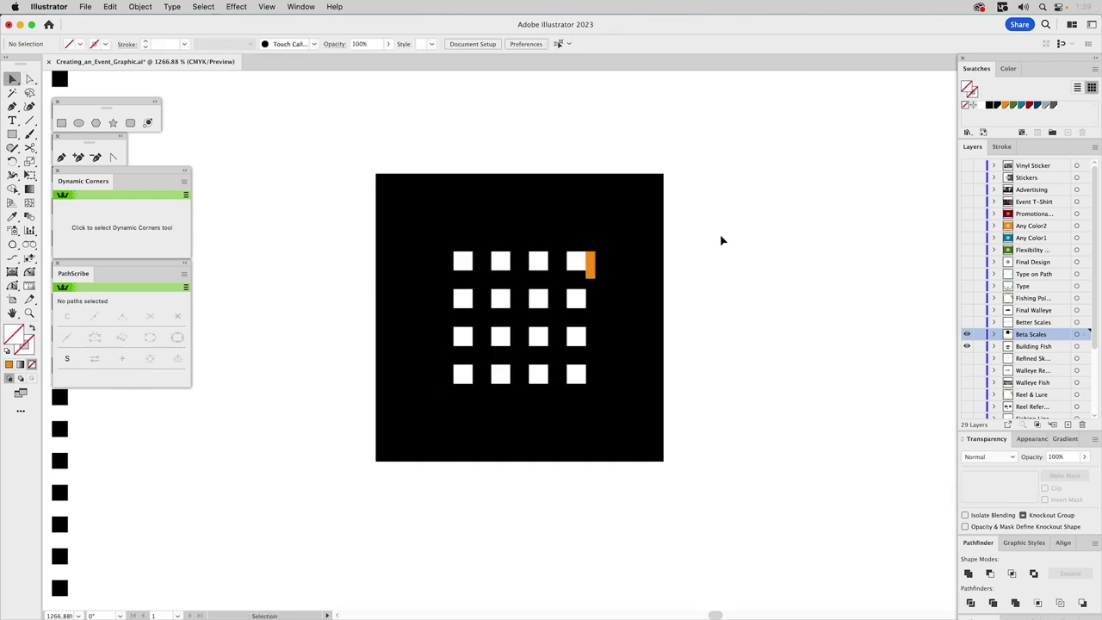
# - Move the orange rectangle to the left side of the upper-right white square
pyautogui.click(591, 261)
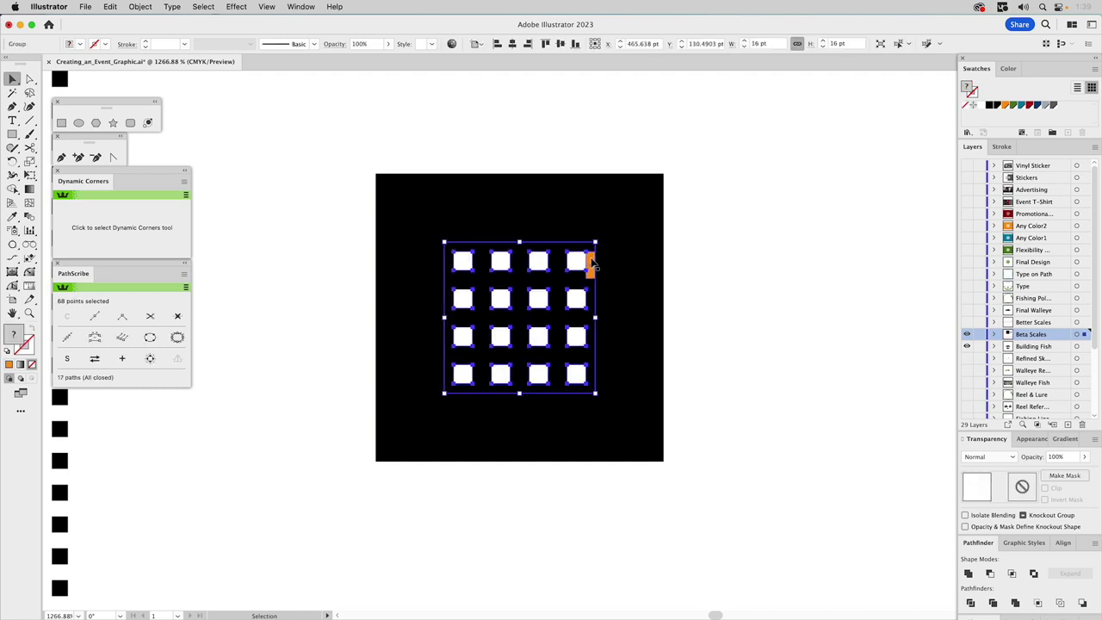
pyautogui.press('shift+super+a')
pyautogui.moveTo(601, 257); pyautogui.dragTo(567, 257)
pyautogui.click(692, 248)
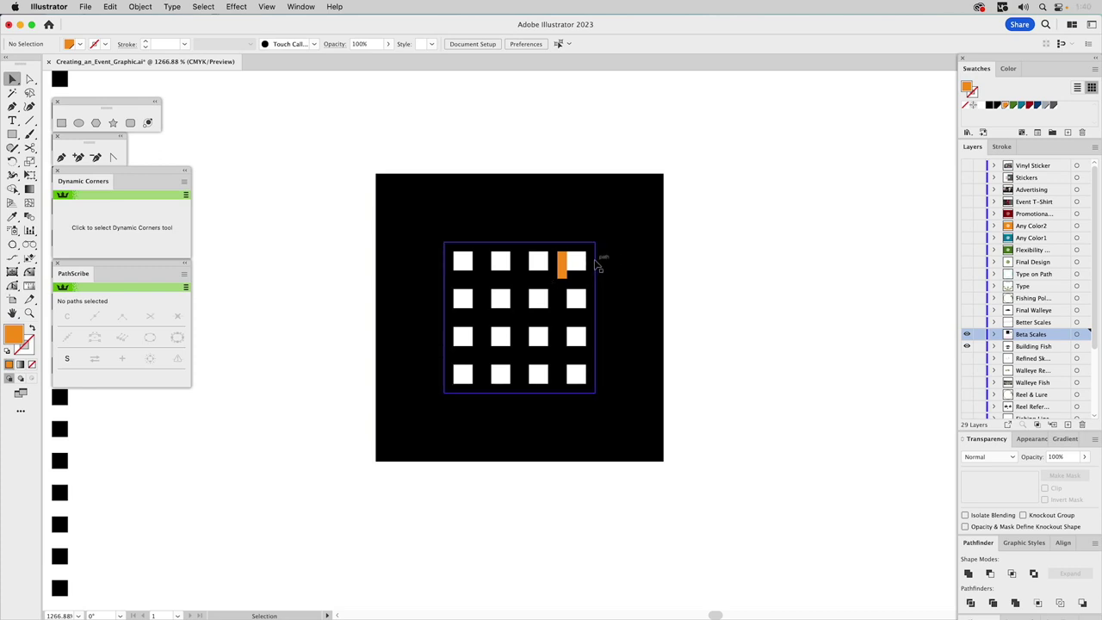
# - Try moving the white square group off the black tile to the right, and undo the move
pyautogui.click(574, 263)
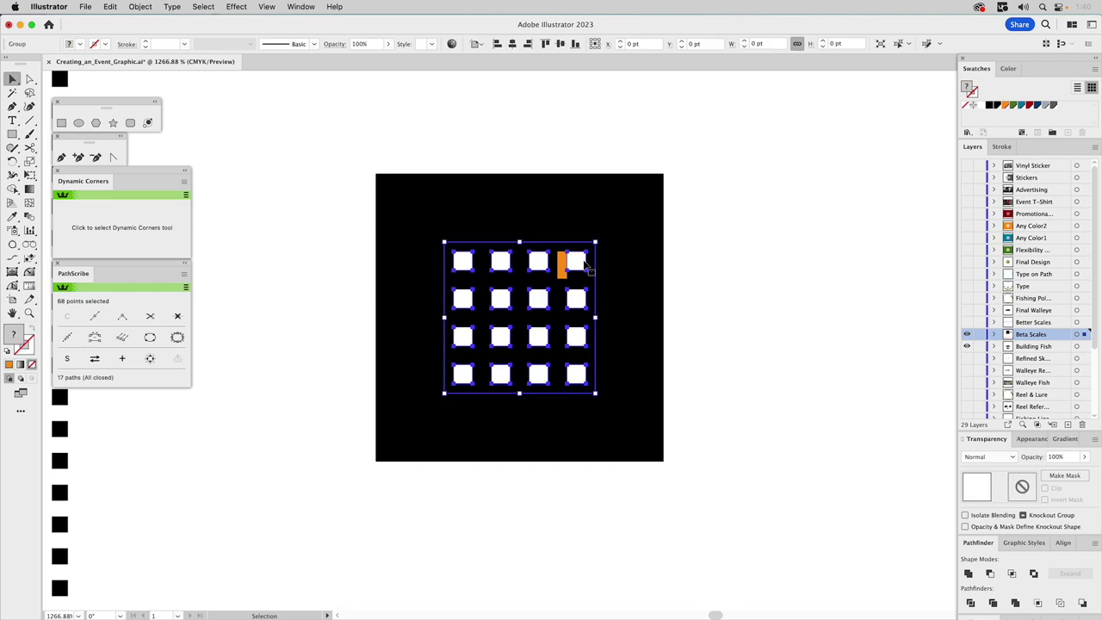
pyautogui.click(676, 257)
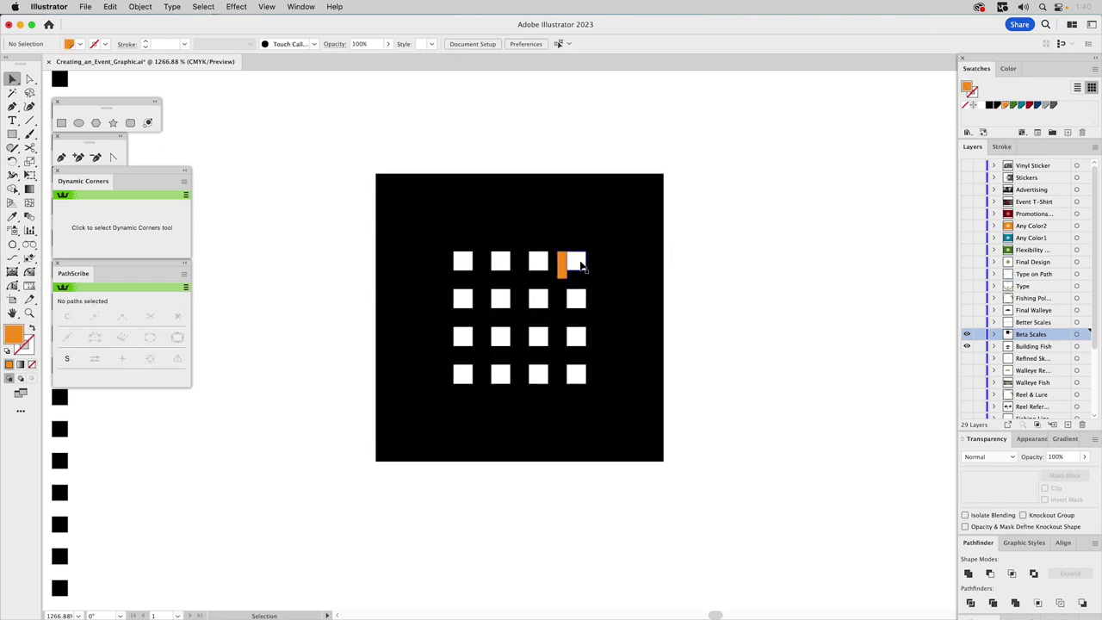
pyautogui.moveTo(582, 267); pyautogui.dragTo(757, 265)
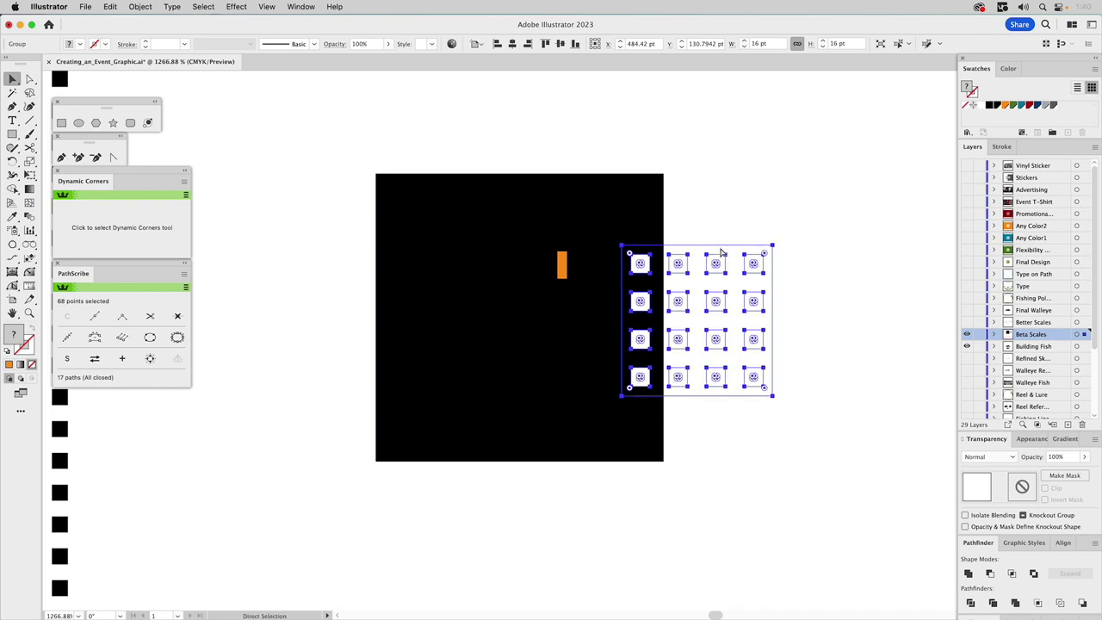
pyautogui.press('super+z')
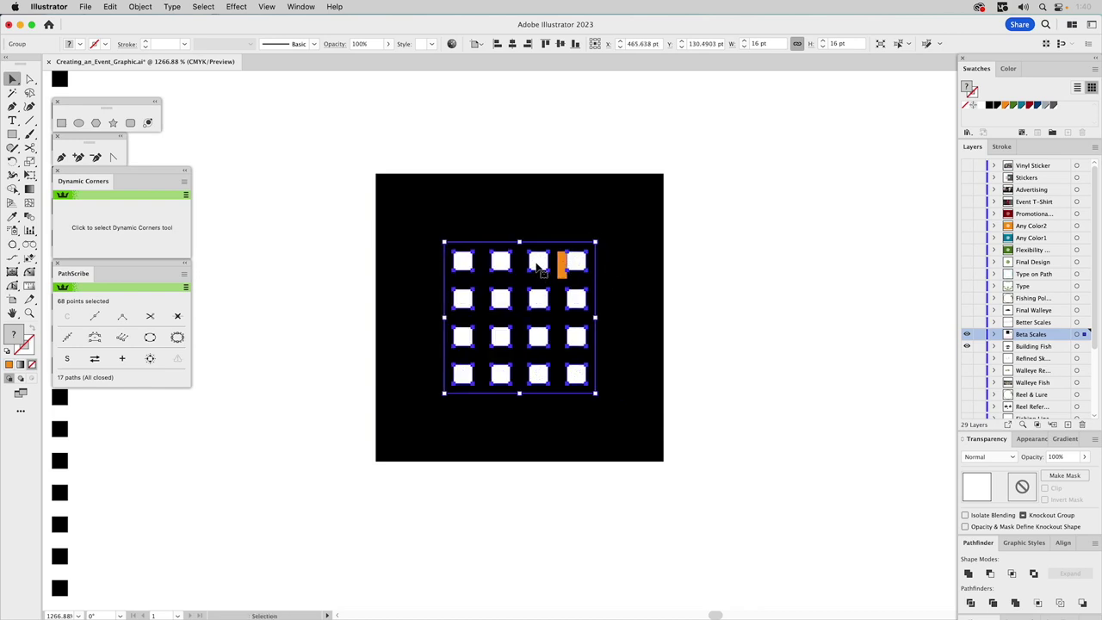
pyautogui.press('super+z')
pyautogui.press('super+shift+z')
pyautogui.click(827, 183)
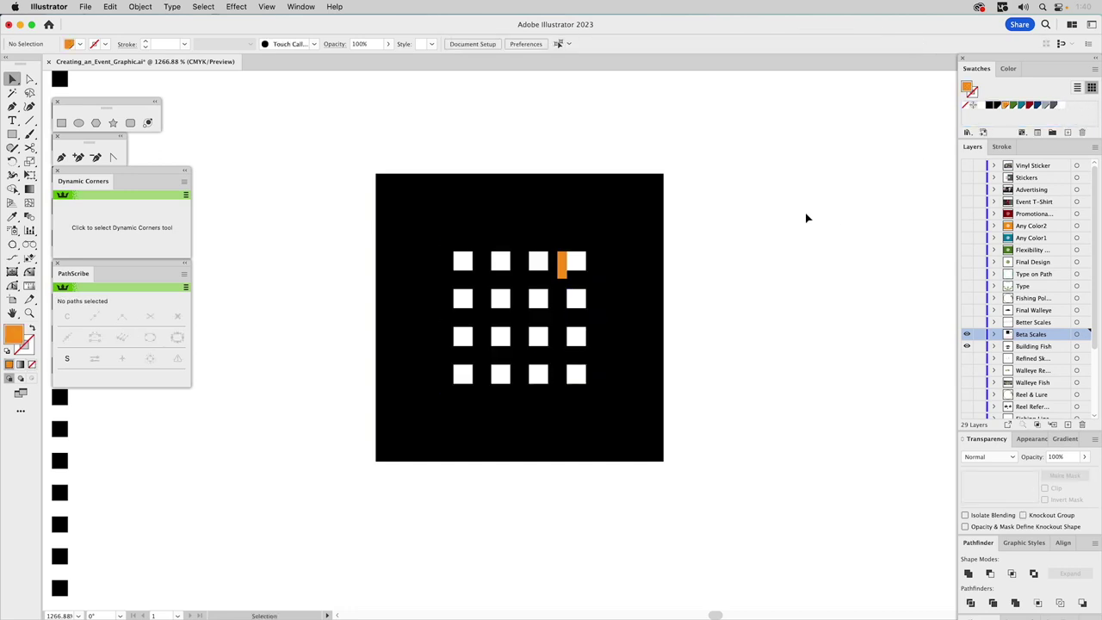
# - Delete the orange spacing rectangle from the black tile
pyautogui.moveTo(561, 267); pyautogui.dragTo(732, 269)
pyautogui.press('Delete')
pyautogui.press('super+0')
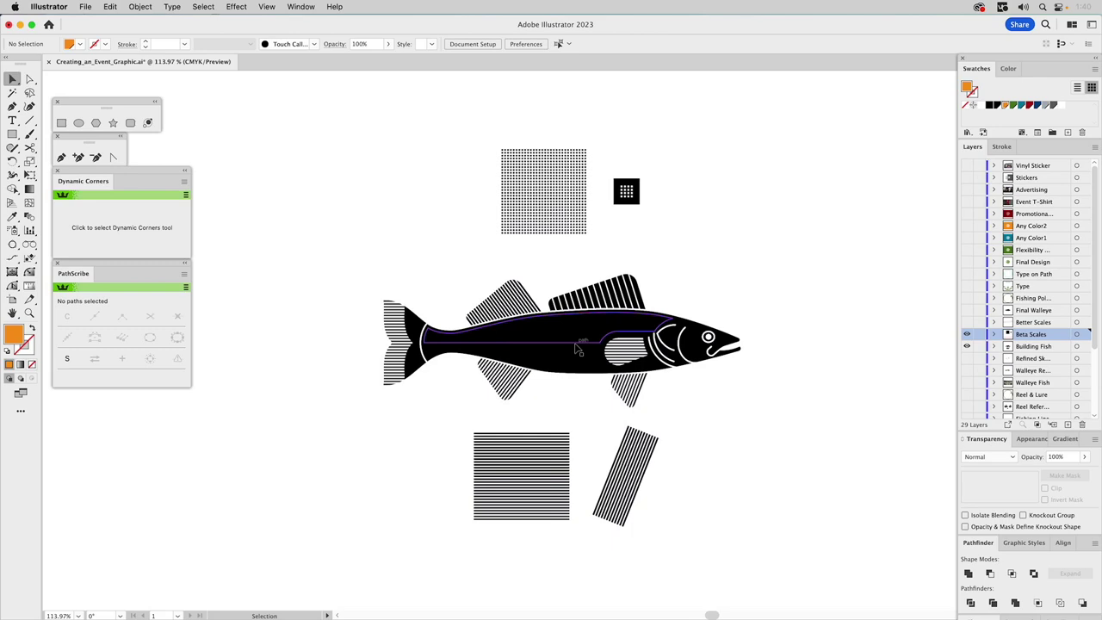
# - Fill the pink outline on the fish's upper body with the white-square pattern swatch and remove its stroke
pyautogui.press('z')
pyautogui.moveTo(392, 255); pyautogui.dragTo(752, 416)
pyautogui.moveTo(699, 344); pyautogui.dragTo(760, 322)
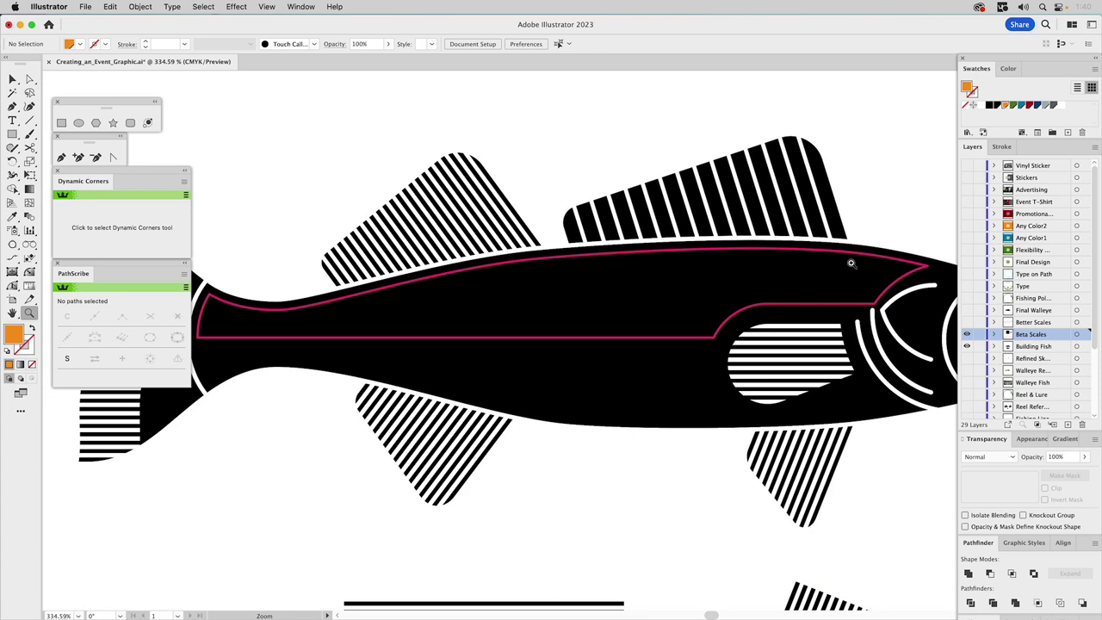
pyautogui.press('v')
pyautogui.click(884, 259)
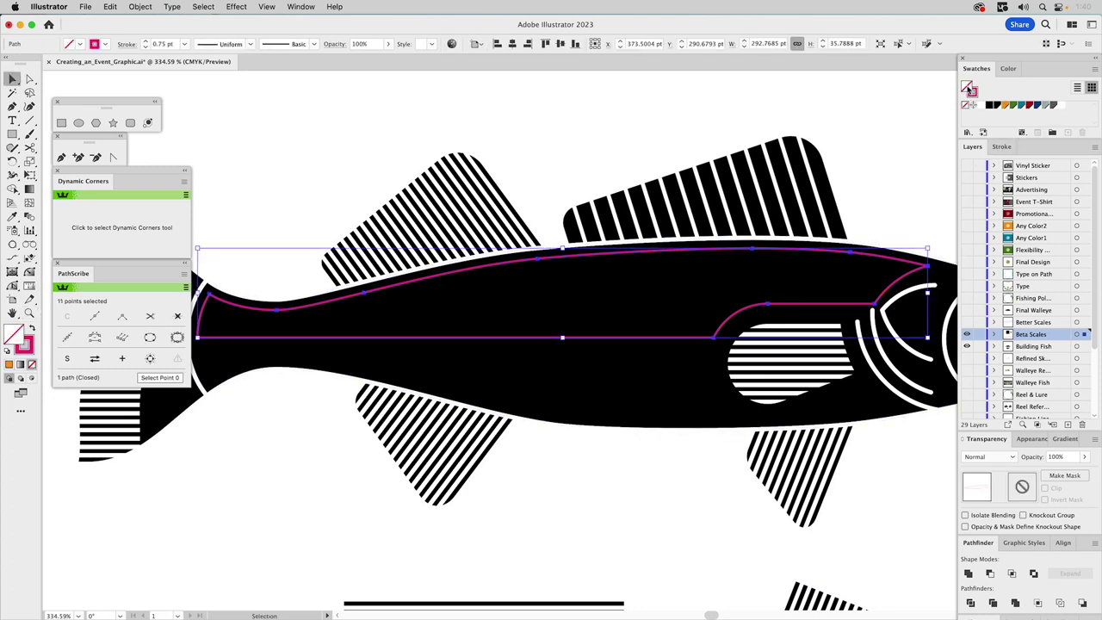
pyautogui.click(1059, 105)
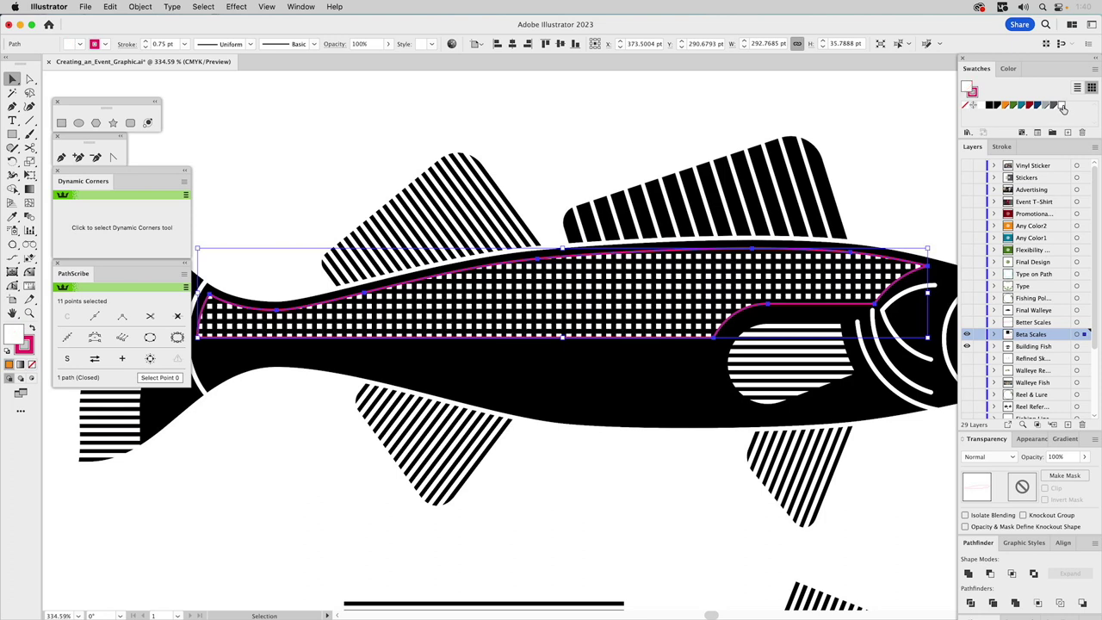
pyautogui.click(966, 109)
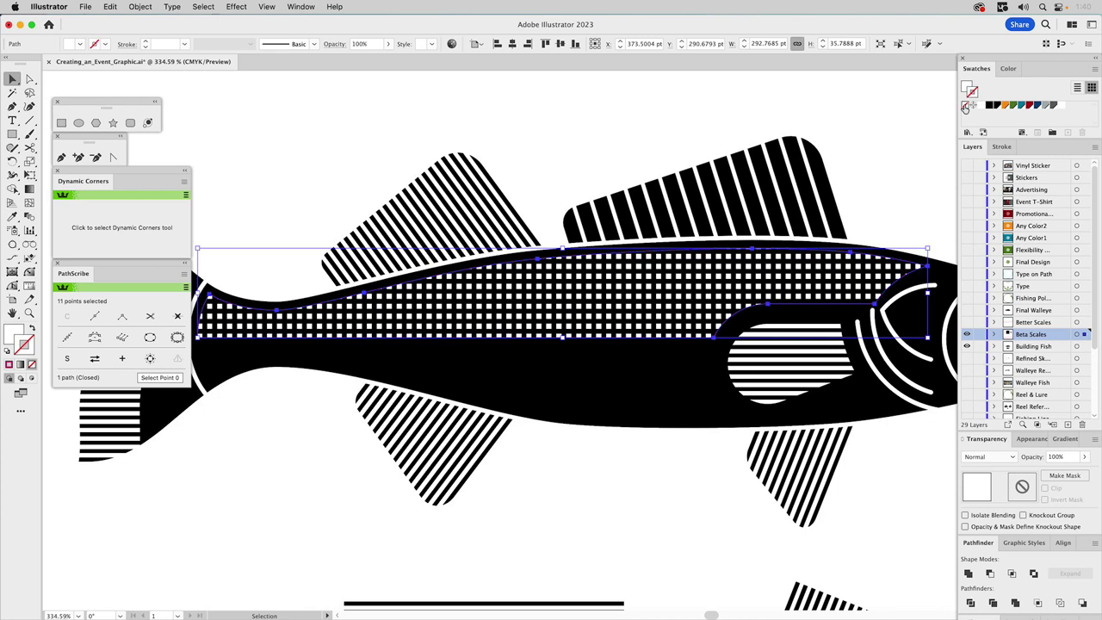
pyautogui.click(879, 119)
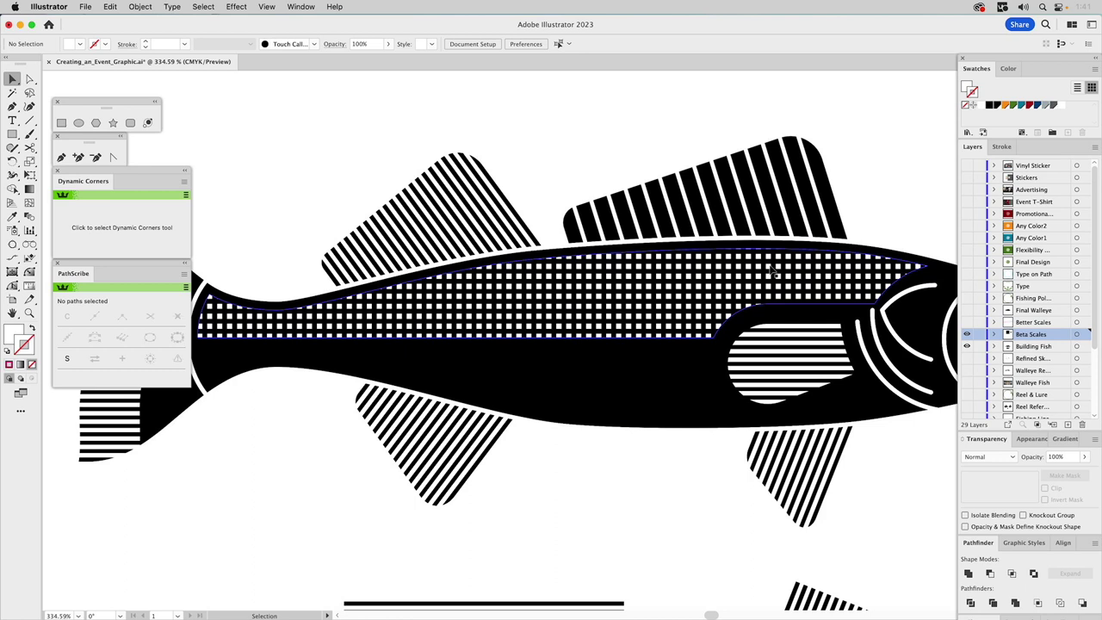
# - Rotate only the scale pattern inside the upper body shape by 45°, with Transform Objects off and Transform Patterns on
pyautogui.click(772, 269)
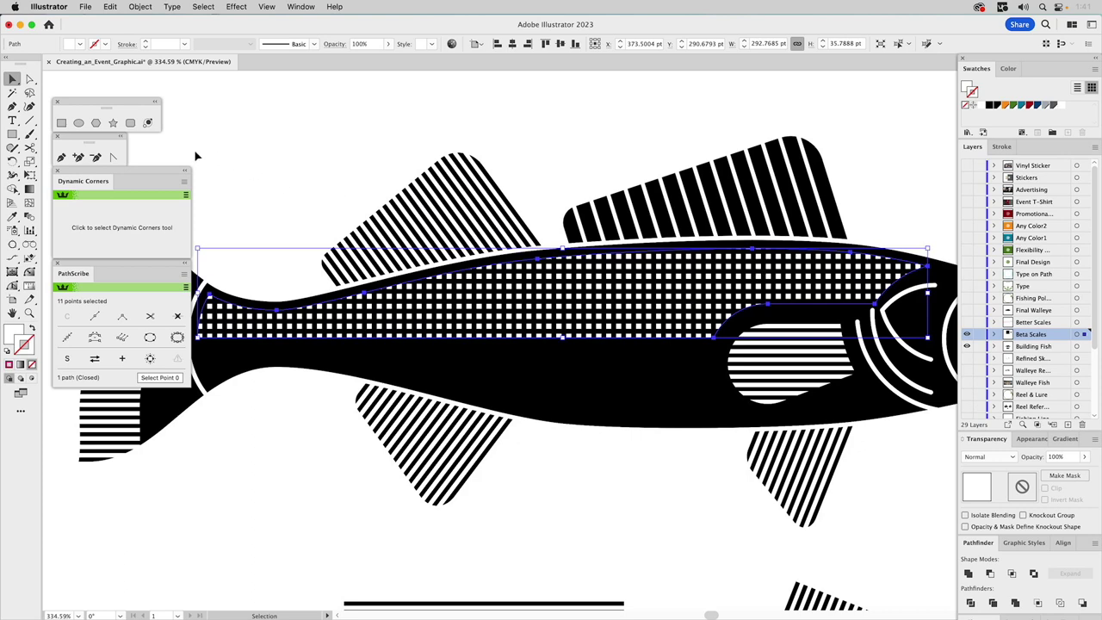
pyautogui.doubleClick(12, 161)
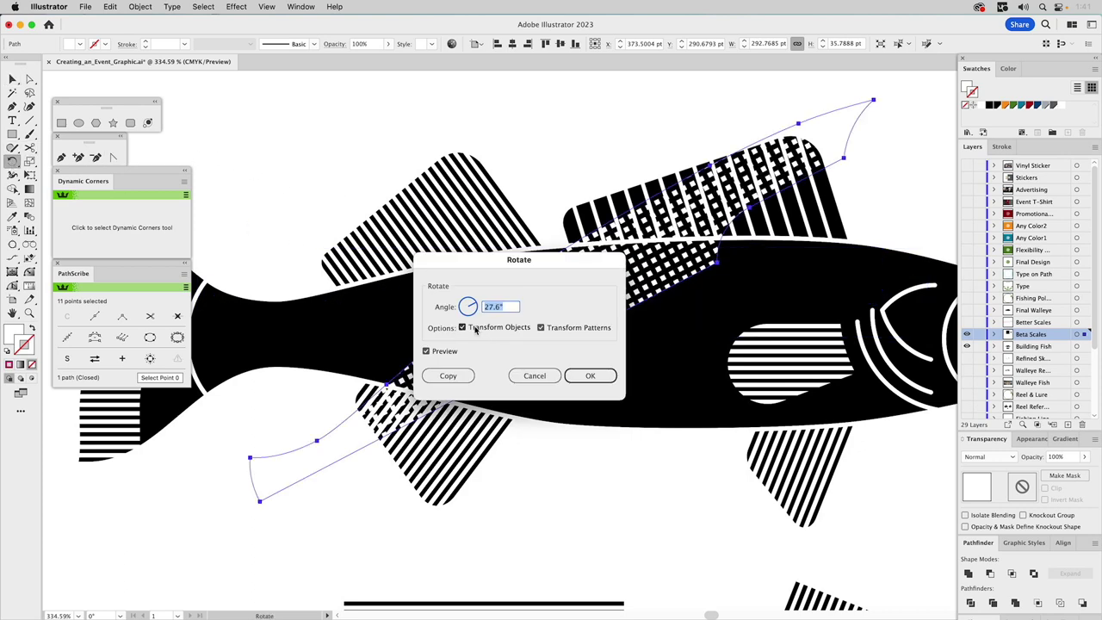
pyautogui.click(474, 330)
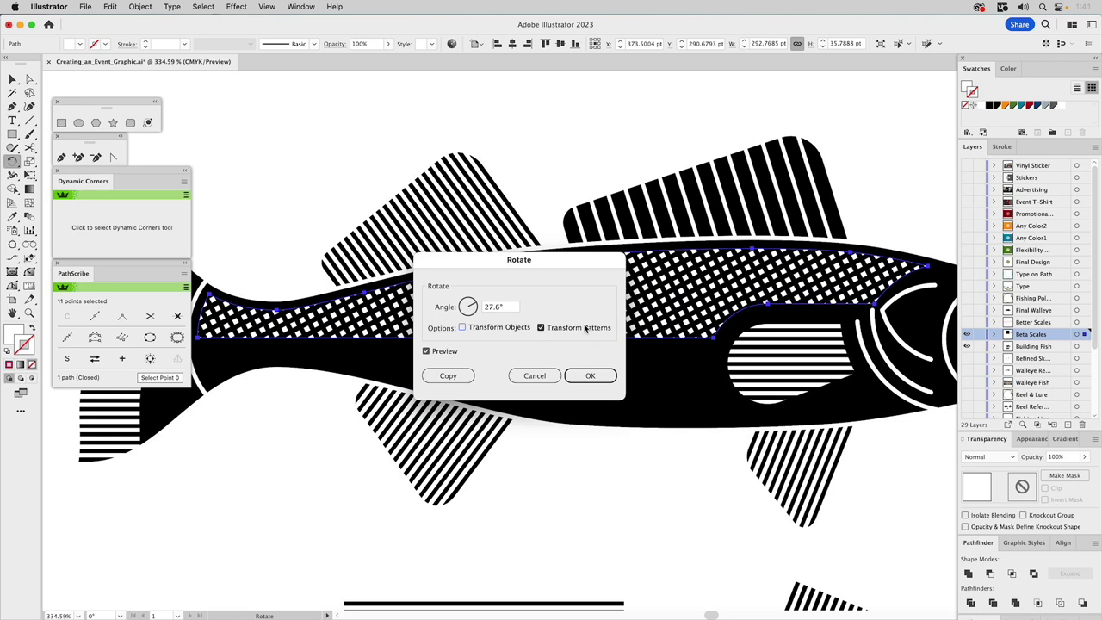
pyautogui.moveTo(587, 331); pyautogui.dragTo(621, 436)
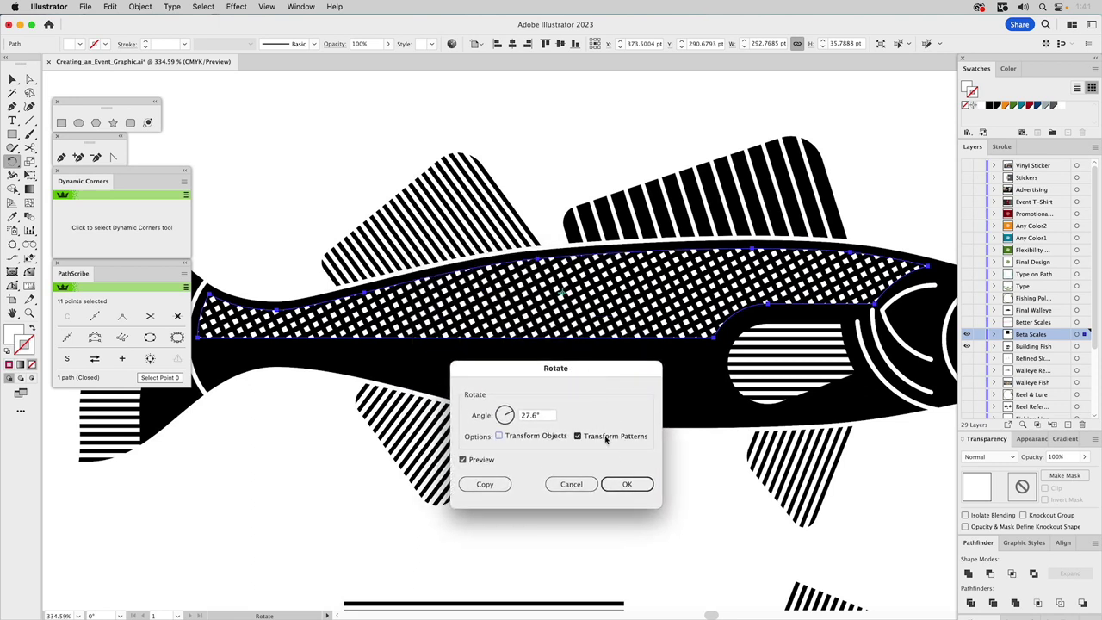
pyautogui.click(537, 415)
pyautogui.moveTo(537, 415); pyautogui.dragTo(519, 415)
pyautogui.write('45')
pyautogui.click(475, 460)
pyautogui.click(478, 462)
pyautogui.click(626, 484)
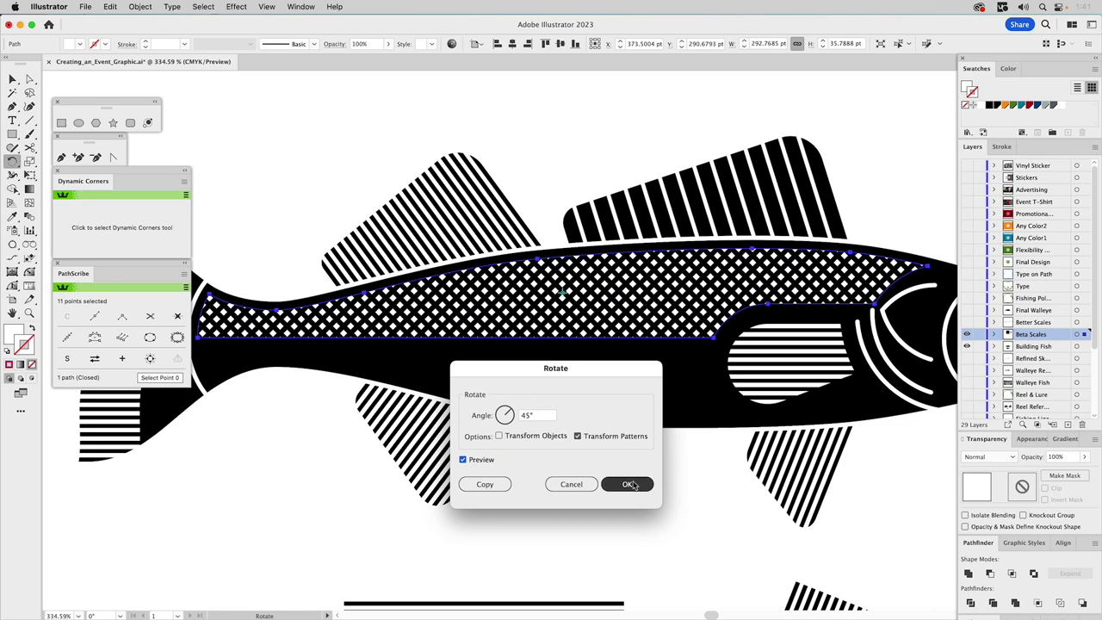
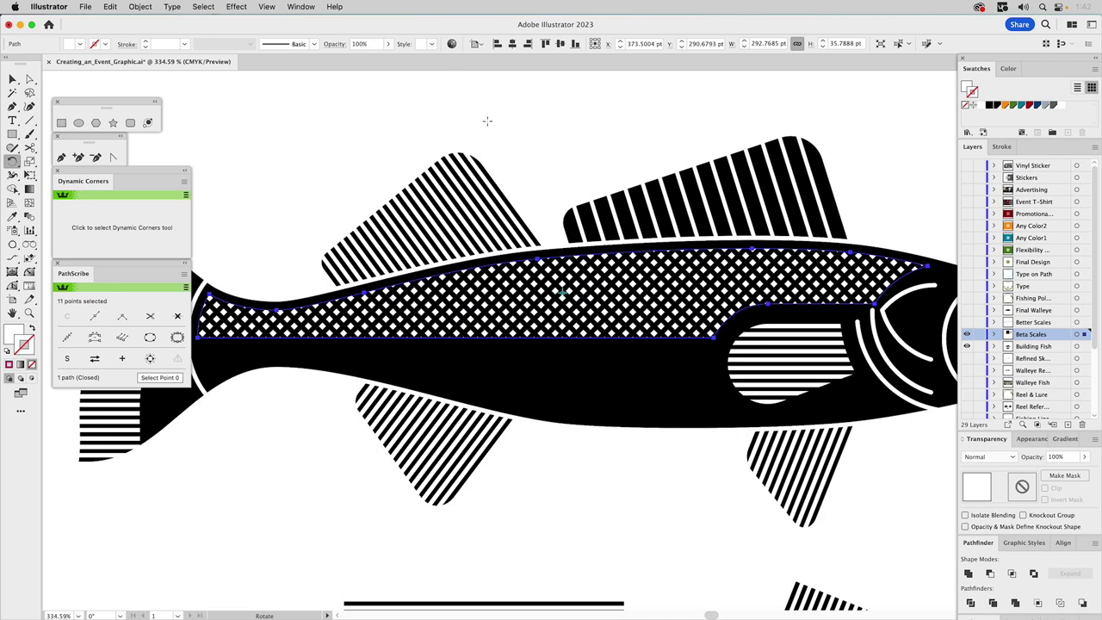
# - Hide the Beta Scales layer, show the Better Scales layer and check the pink outline around its scales
pyautogui.click(512, 138)
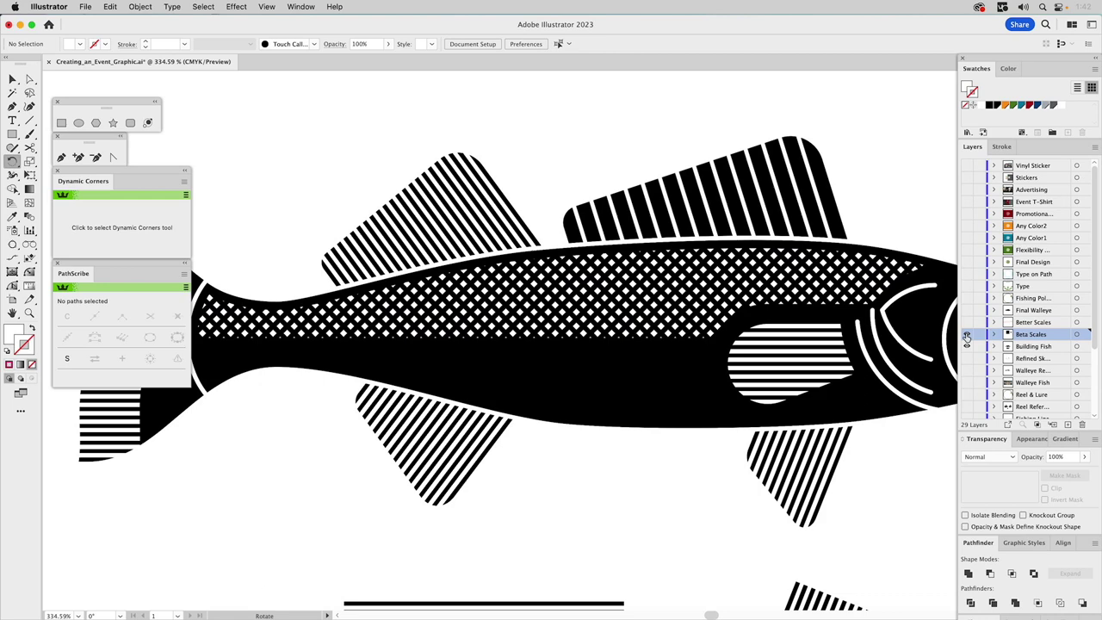
pyautogui.click(966, 333)
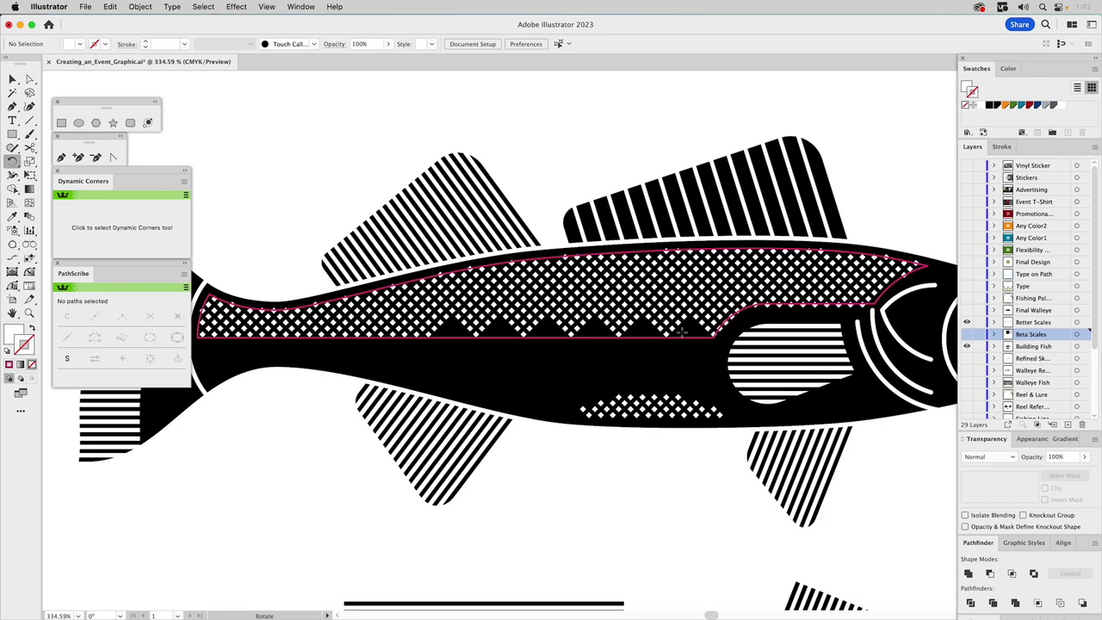
pyautogui.press('v')
pyautogui.click(687, 339)
pyautogui.moveTo(687, 339); pyautogui.dragTo(696, 319)
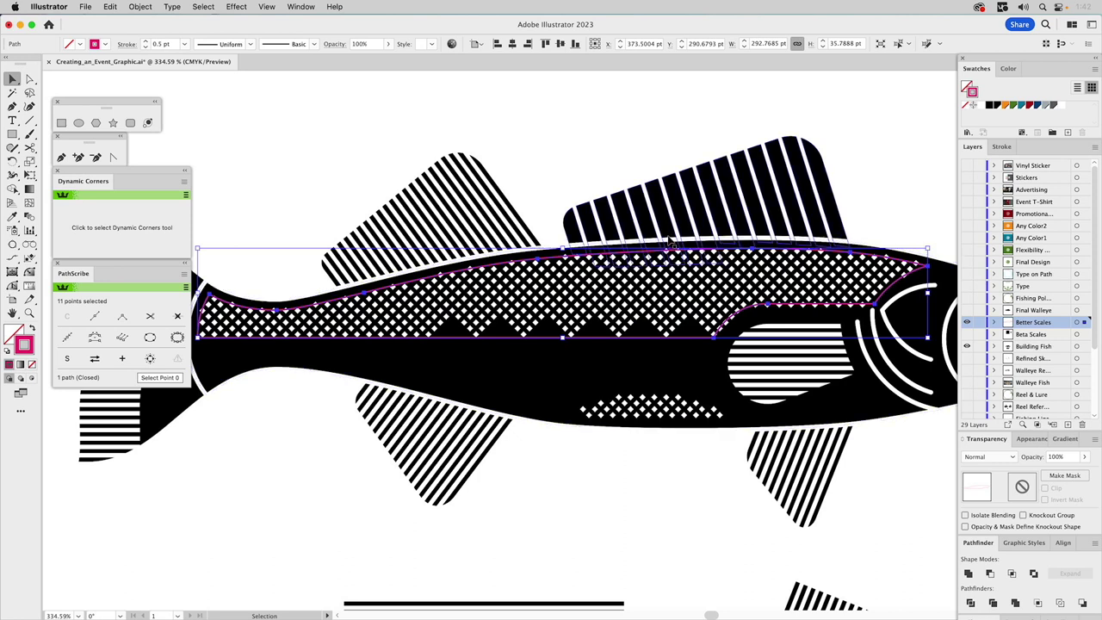
pyautogui.click(583, 159)
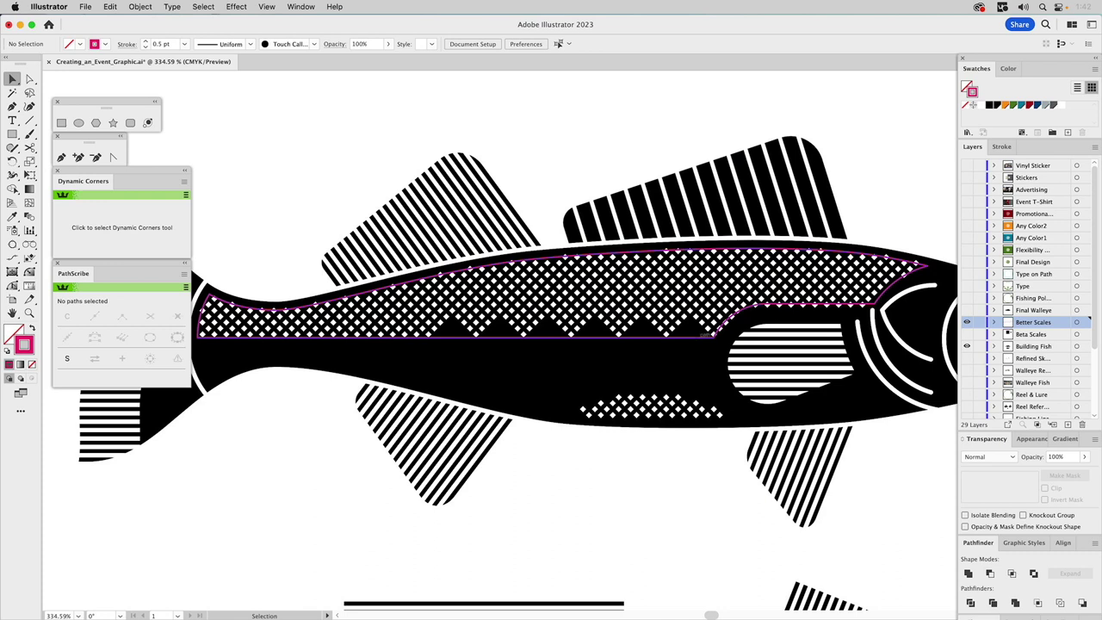
# - Examine the separate shapes that make up the scaled walleye, including its gill lines, striped fins and black body
pyautogui.click(699, 342)
pyautogui.press('super+shift+a')
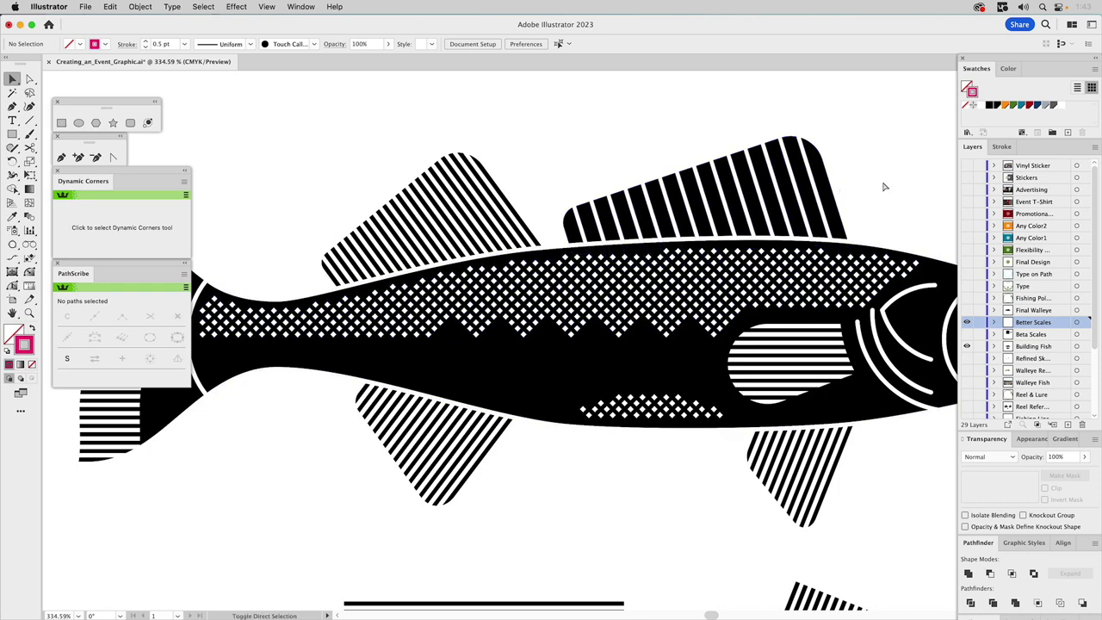
pyautogui.press('super+0')
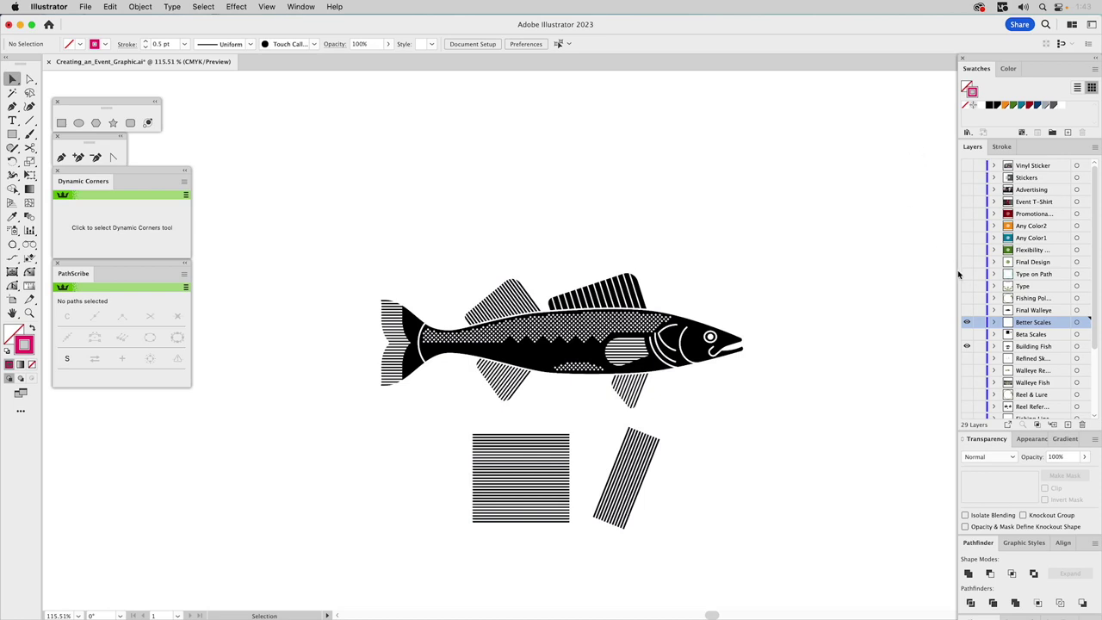
pyautogui.click(967, 320)
pyautogui.click(688, 340)
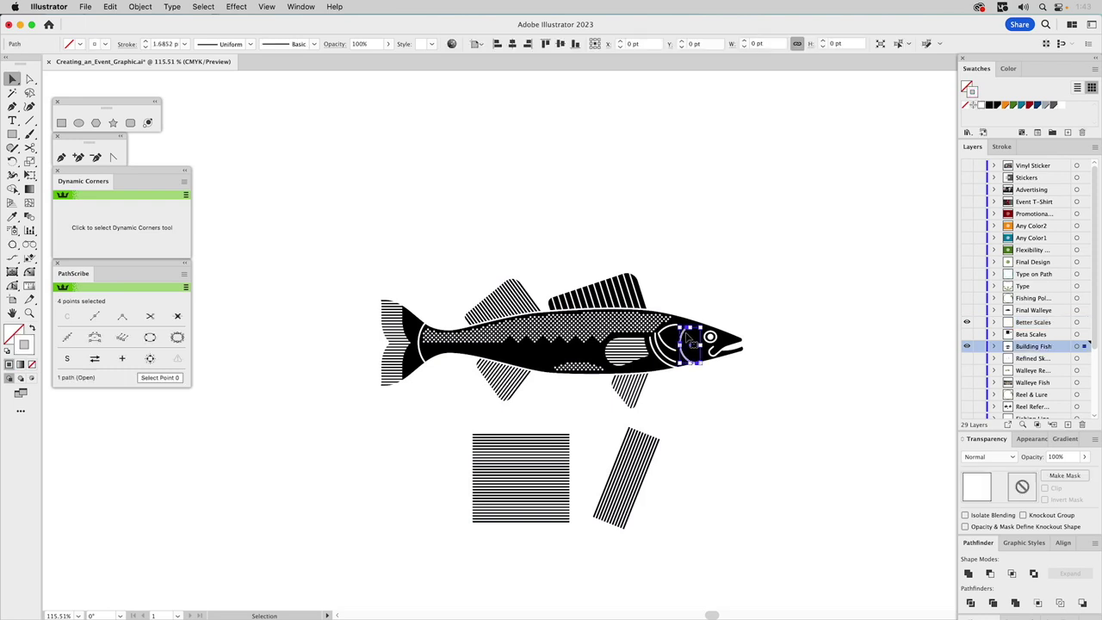
pyautogui.click(513, 377)
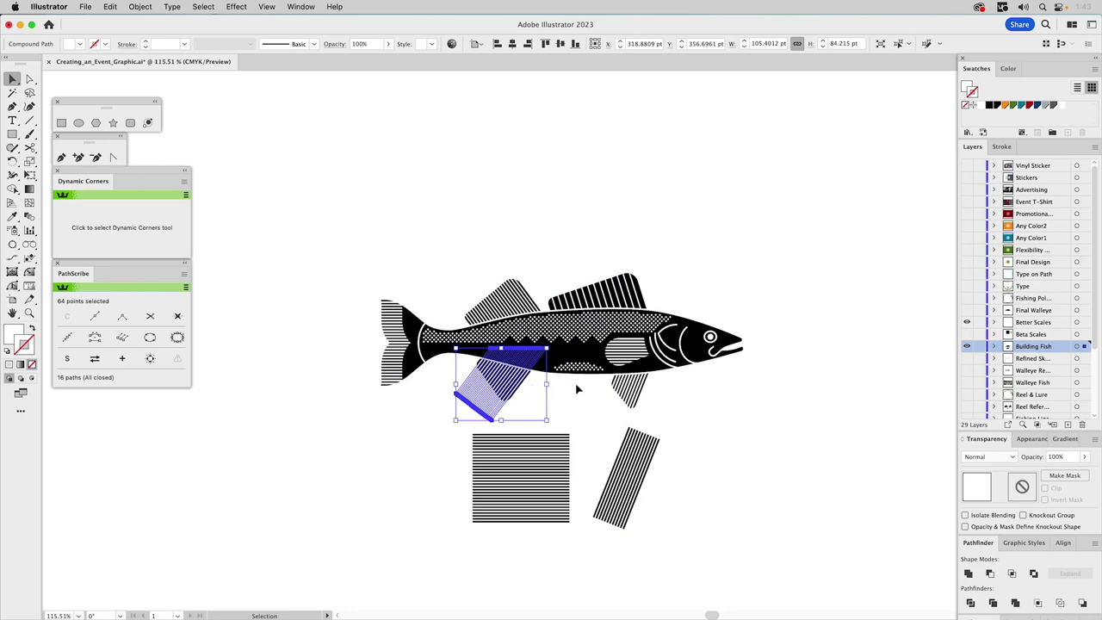
pyautogui.click(580, 355)
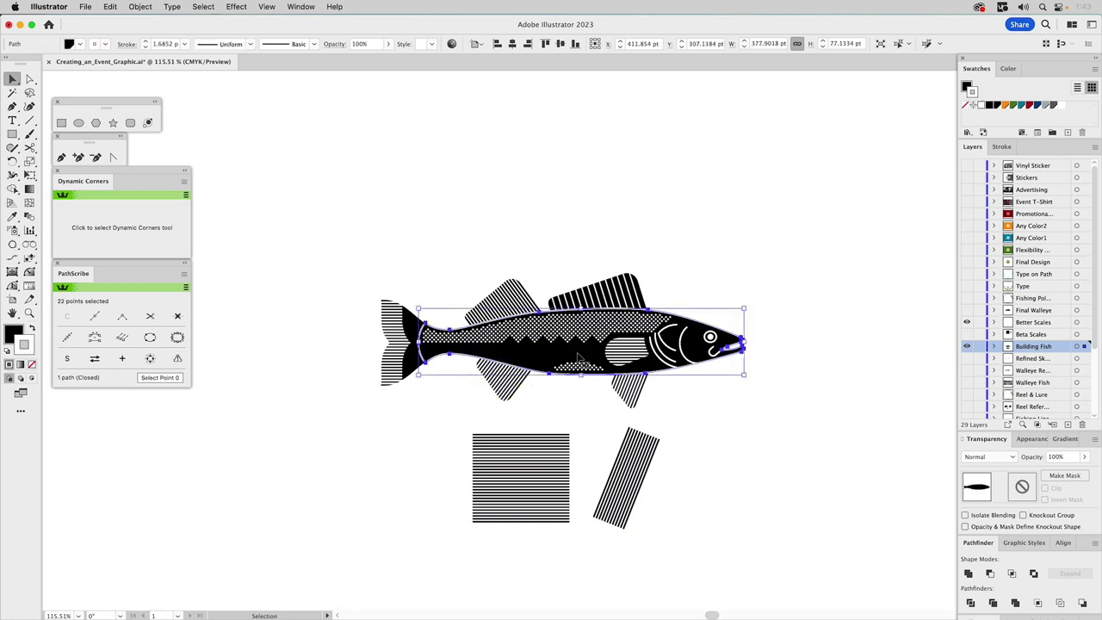
pyautogui.click(706, 275)
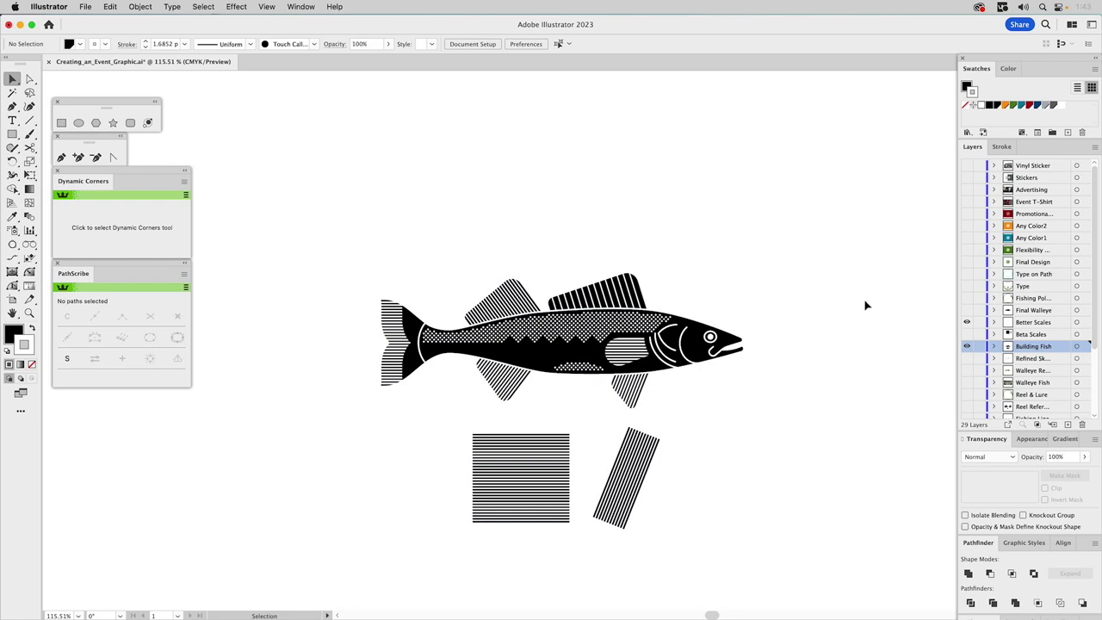
pyautogui.moveTo(514, 306); pyautogui.dragTo(537, 320)
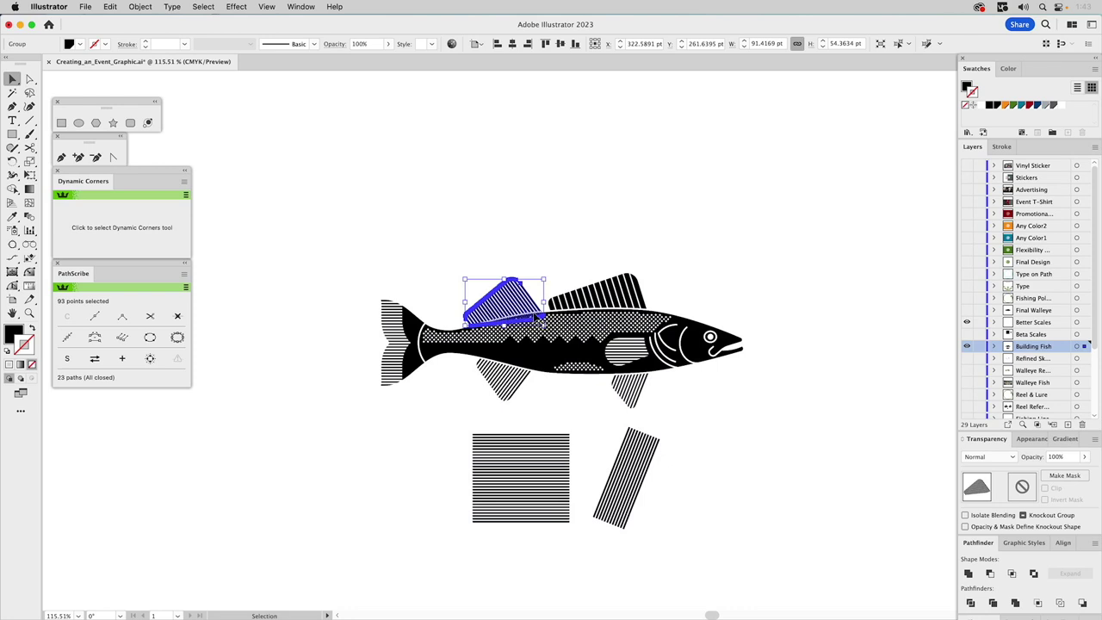
pyautogui.click(533, 351)
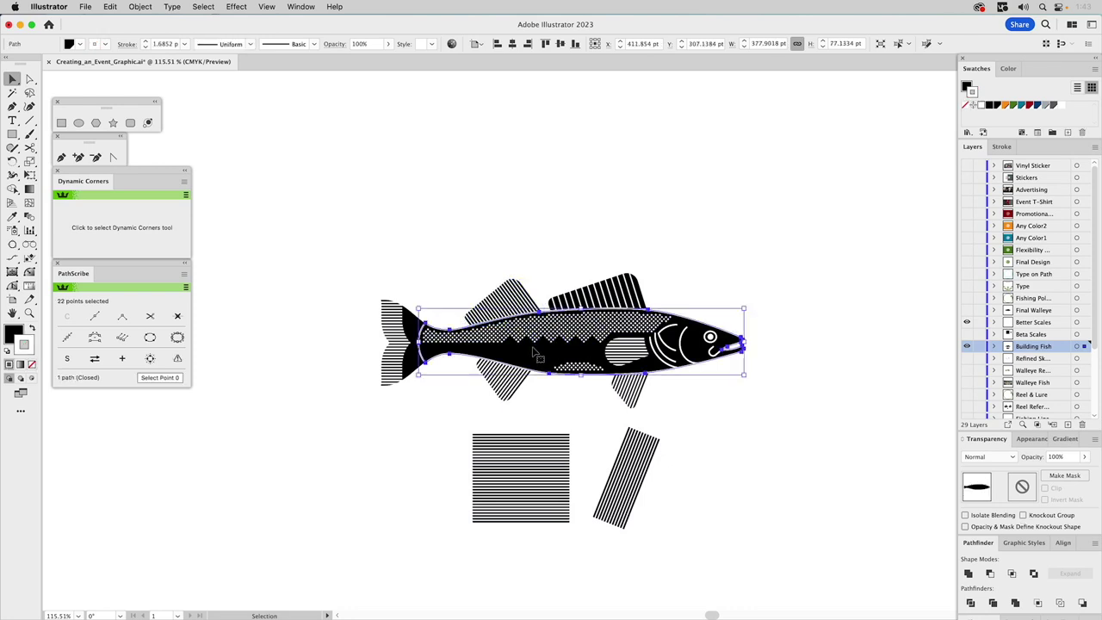
pyautogui.click(699, 237)
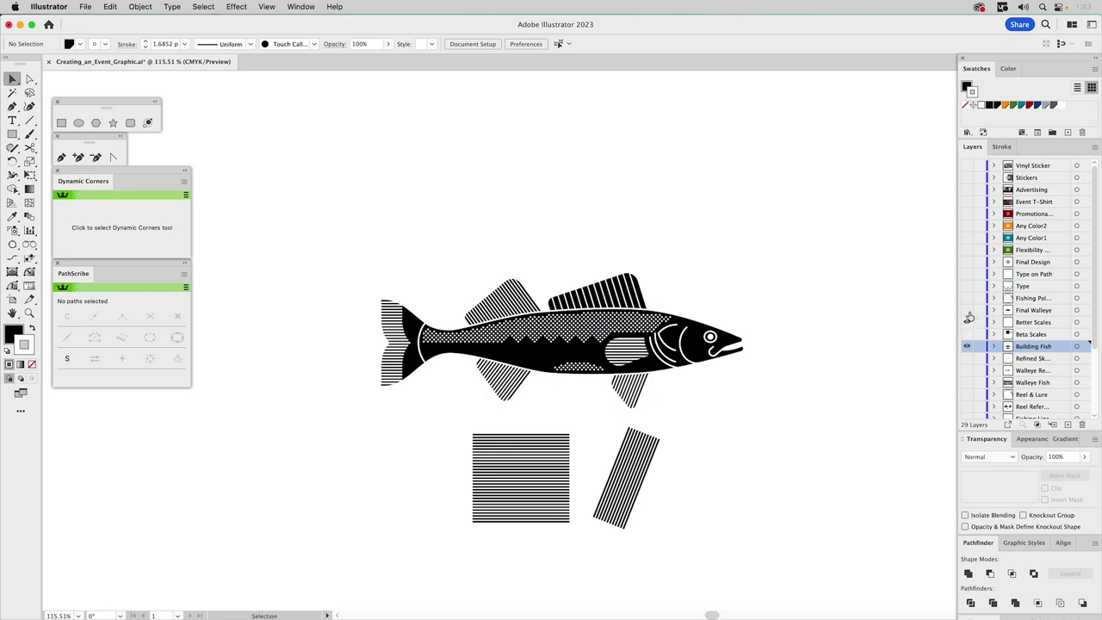
# - Show only the Final Walleye layer and inspect the fish's merged paths up close in Outline view
pyautogui.keyDown('alt'); pyautogui.click(965, 310); pyautogui.keyUp('alt')
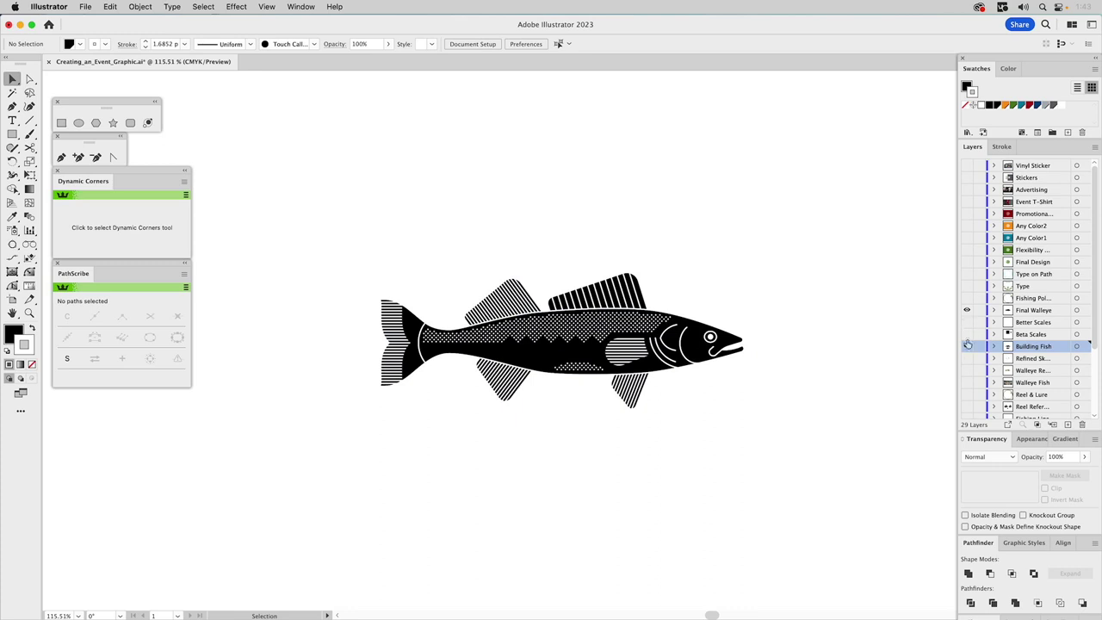
pyautogui.click(704, 340)
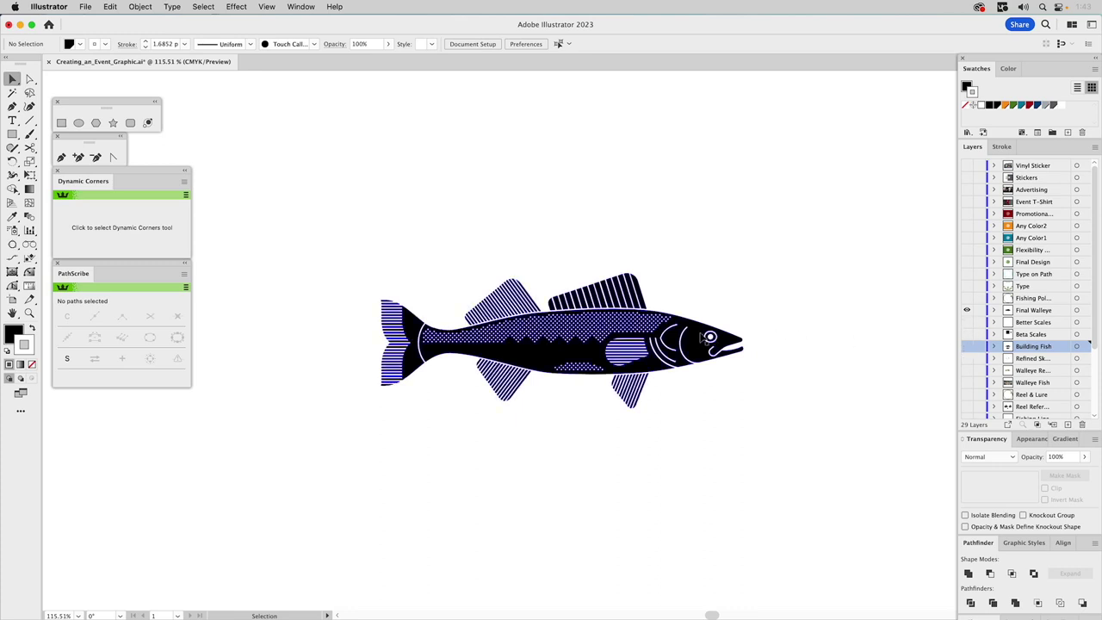
pyautogui.click(726, 295)
pyautogui.press('z')
pyautogui.moveTo(342, 219); pyautogui.dragTo(793, 474)
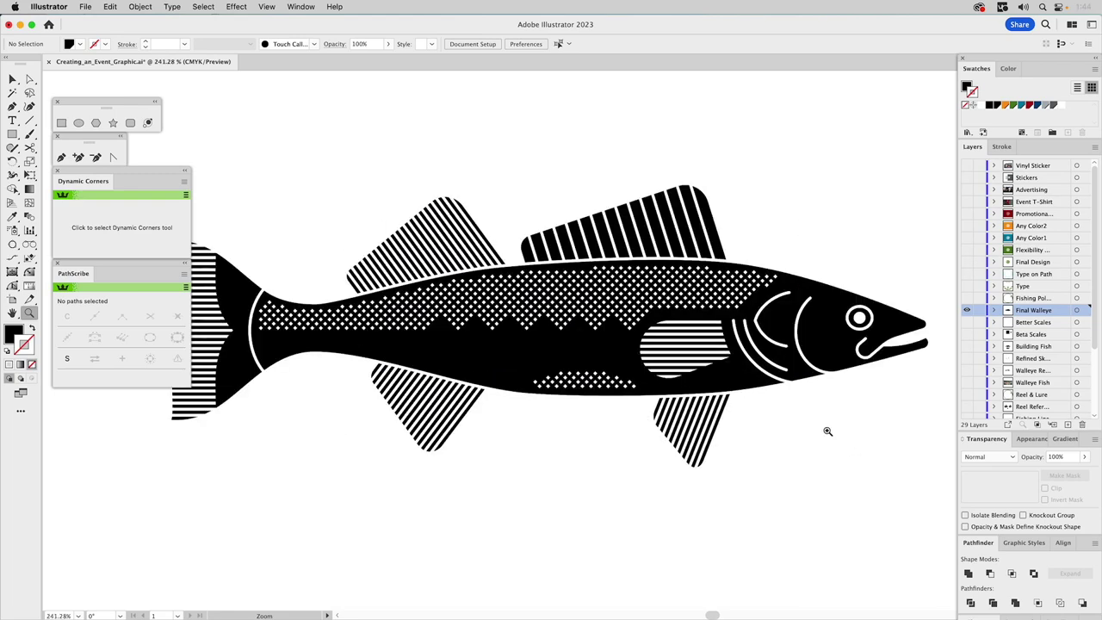
pyautogui.press('v')
pyautogui.press('cmd+y')
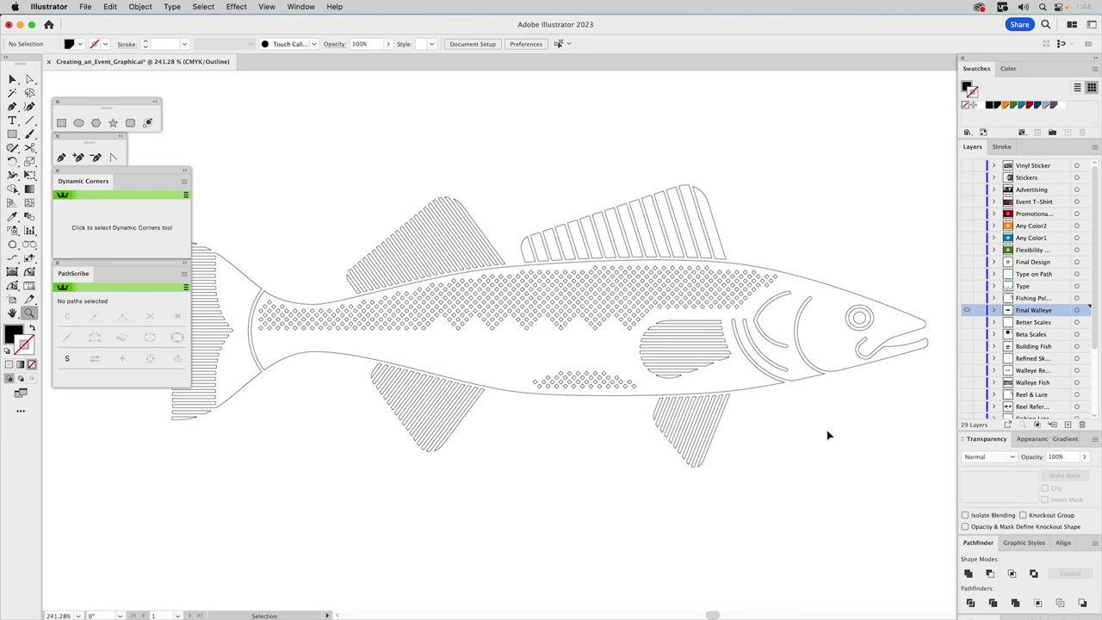
pyautogui.press('super+y')
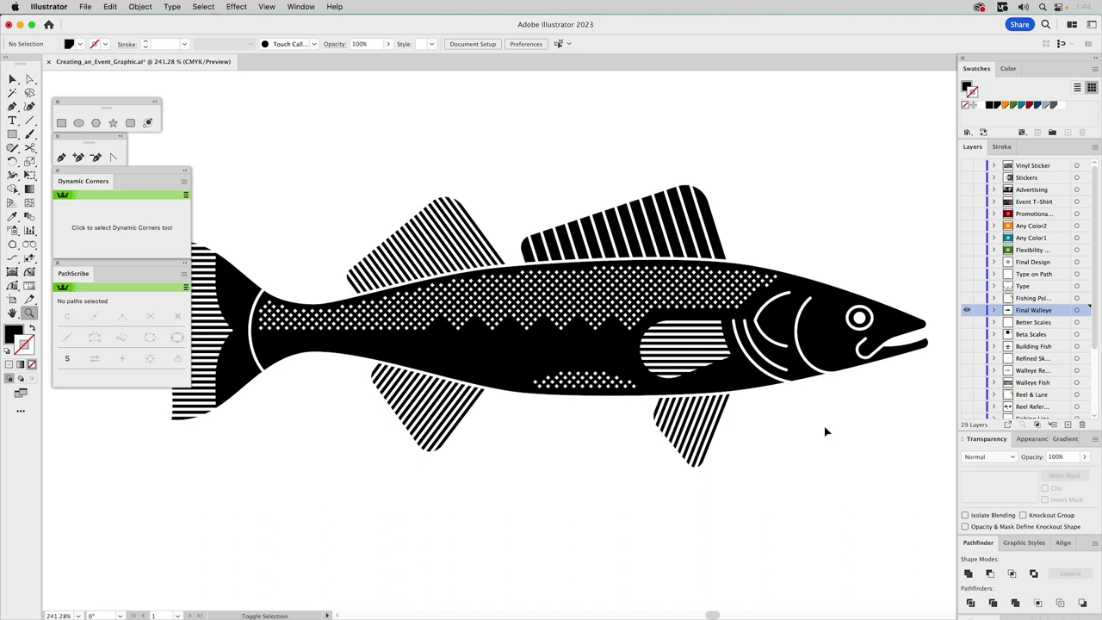
# - Fill the whole final walleye compound path with the green swatch
pyautogui.keyDown('alt'); pyautogui.keyDown('super'); pyautogui.click(826, 425); pyautogui.keyUp('super'); pyautogui.keyUp('alt')
pyautogui.click(693, 338)
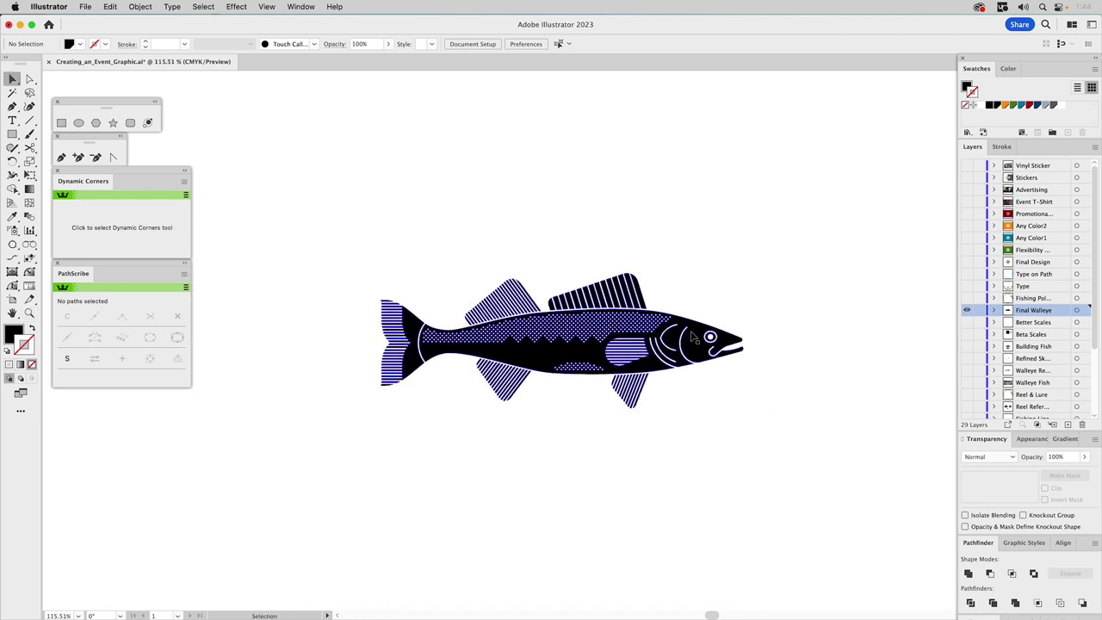
pyautogui.click(693, 339)
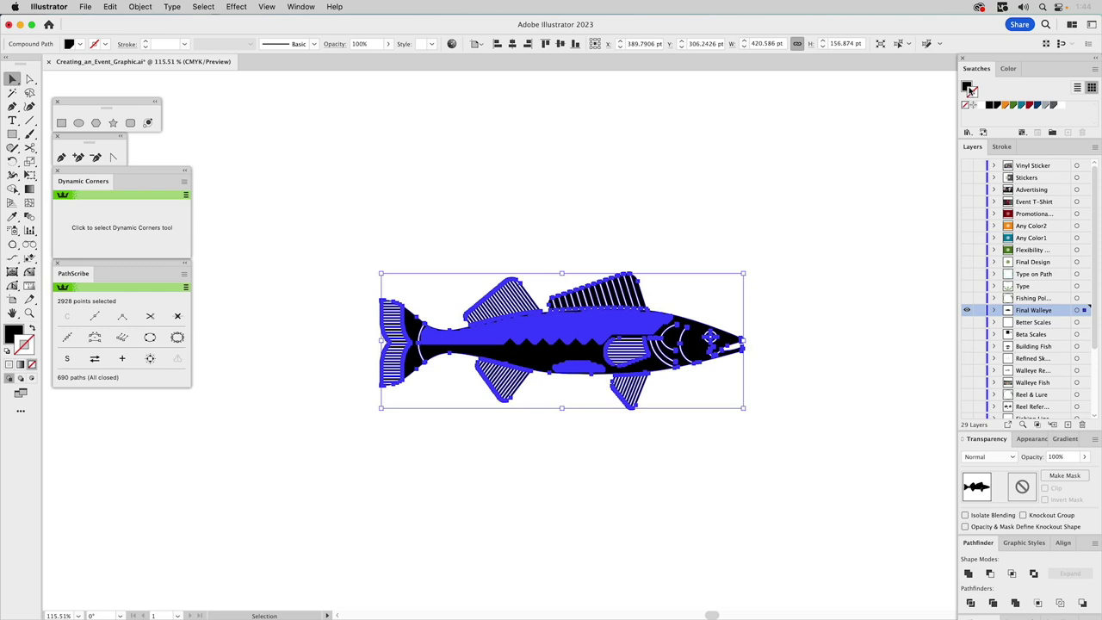
pyautogui.click(1012, 105)
pyautogui.click(820, 227)
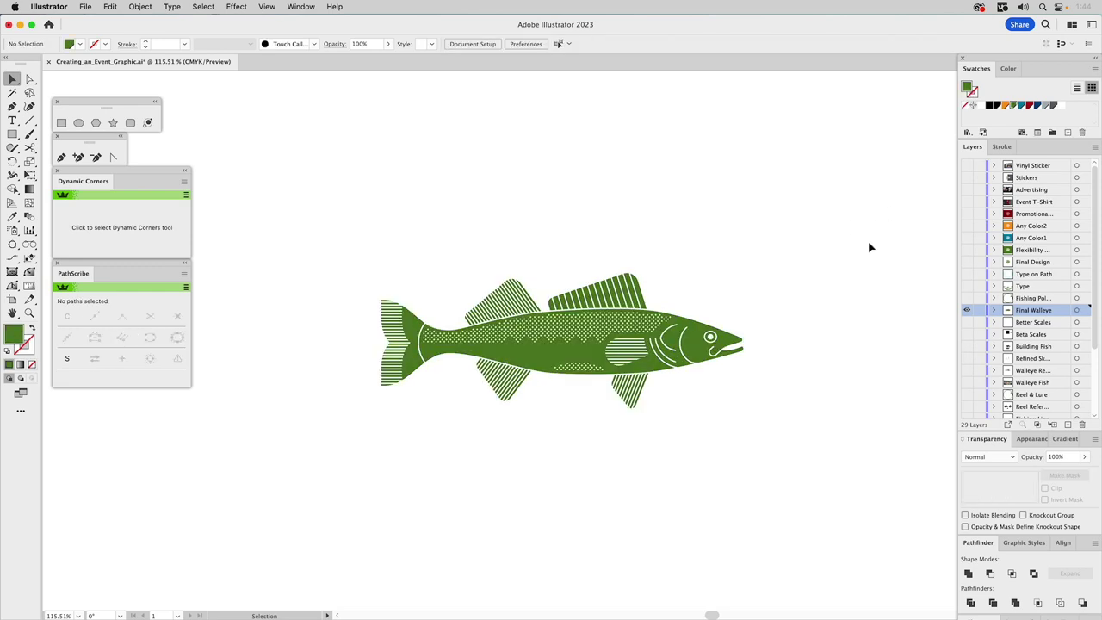
# - Show the fishing pole, Type and Type on Path layers, and make Type on Path the active layer
pyautogui.click(965, 298)
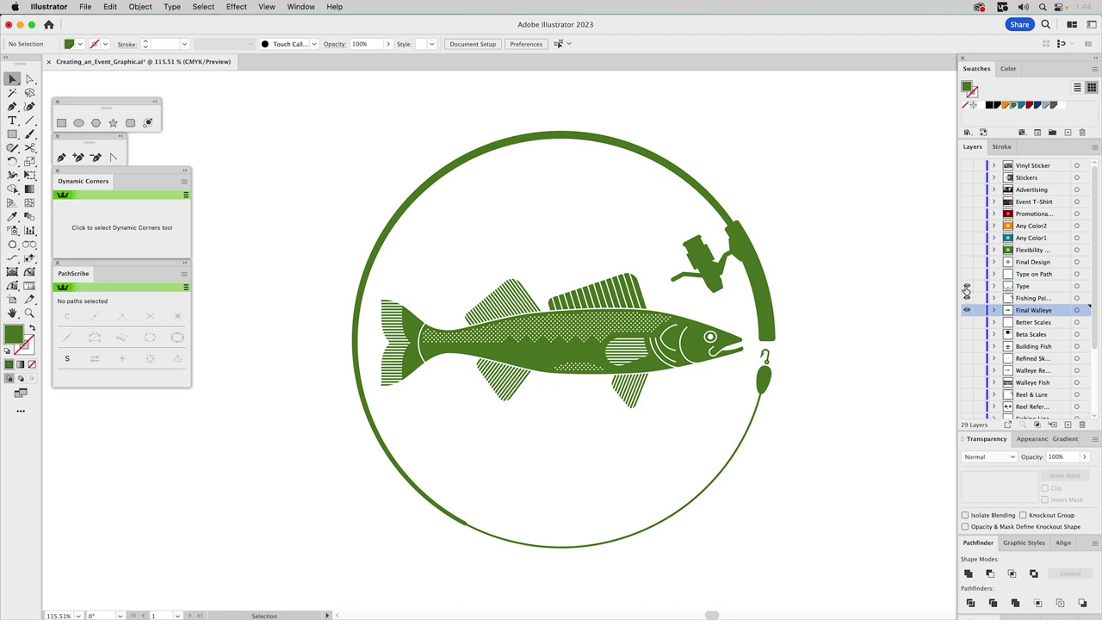
pyautogui.click(966, 287)
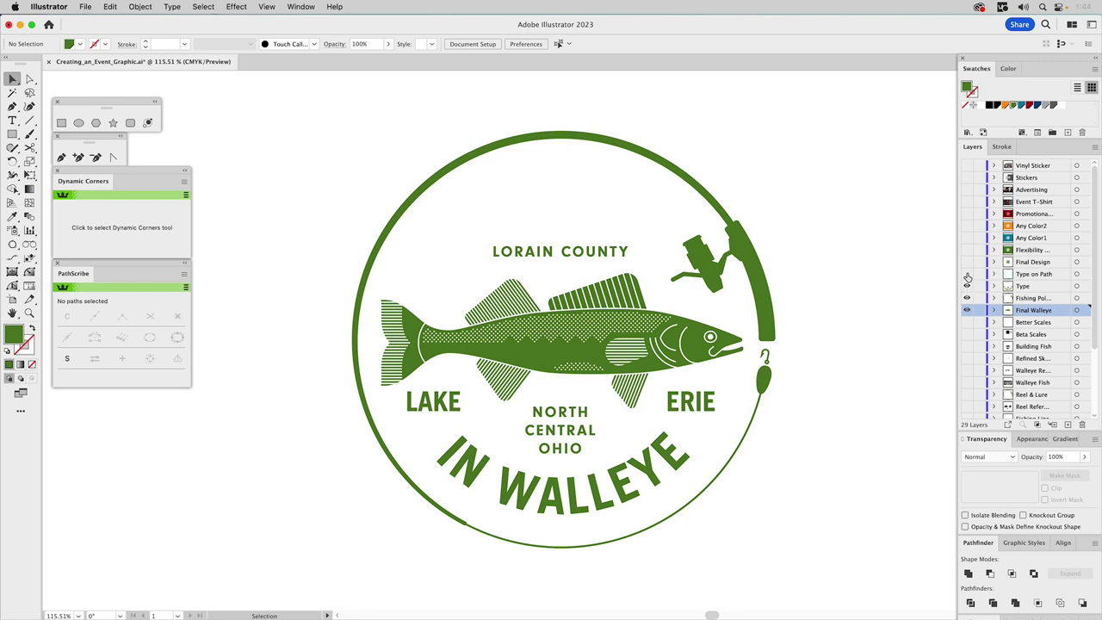
pyautogui.click(967, 274)
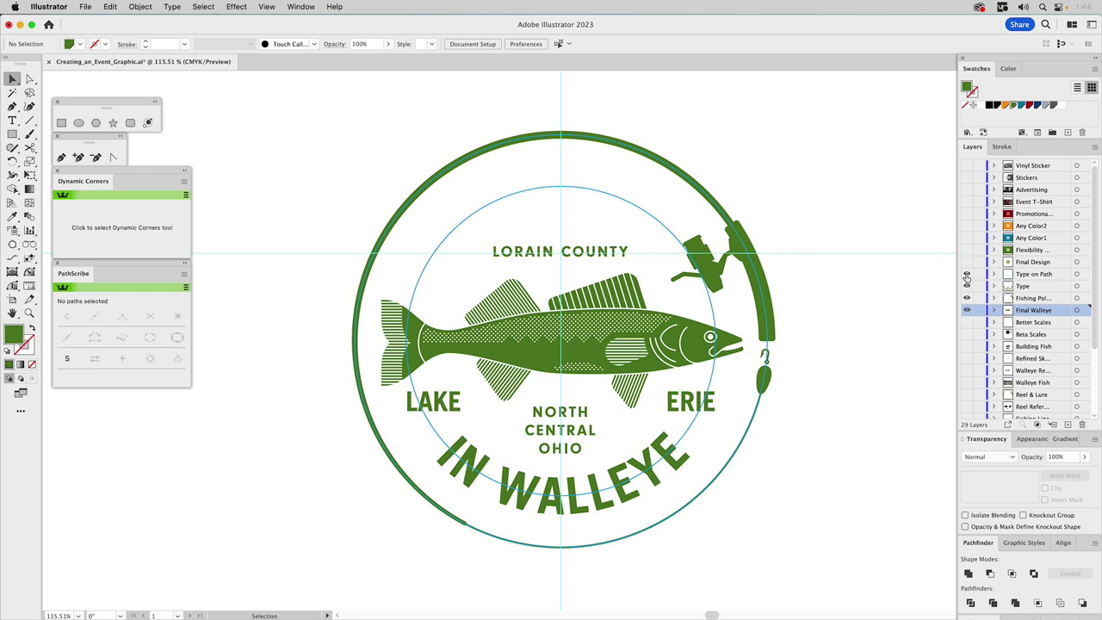
pyautogui.click(977, 275)
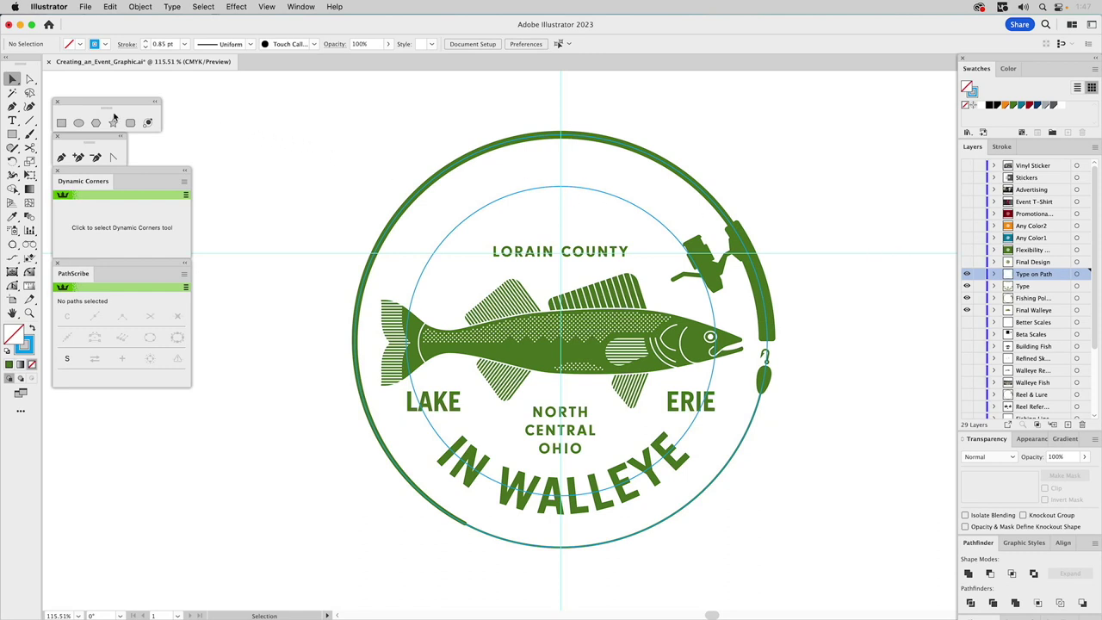
# - Detach the type tools as a floating set and place it beside the floating shape tools
pyautogui.click(14, 121)
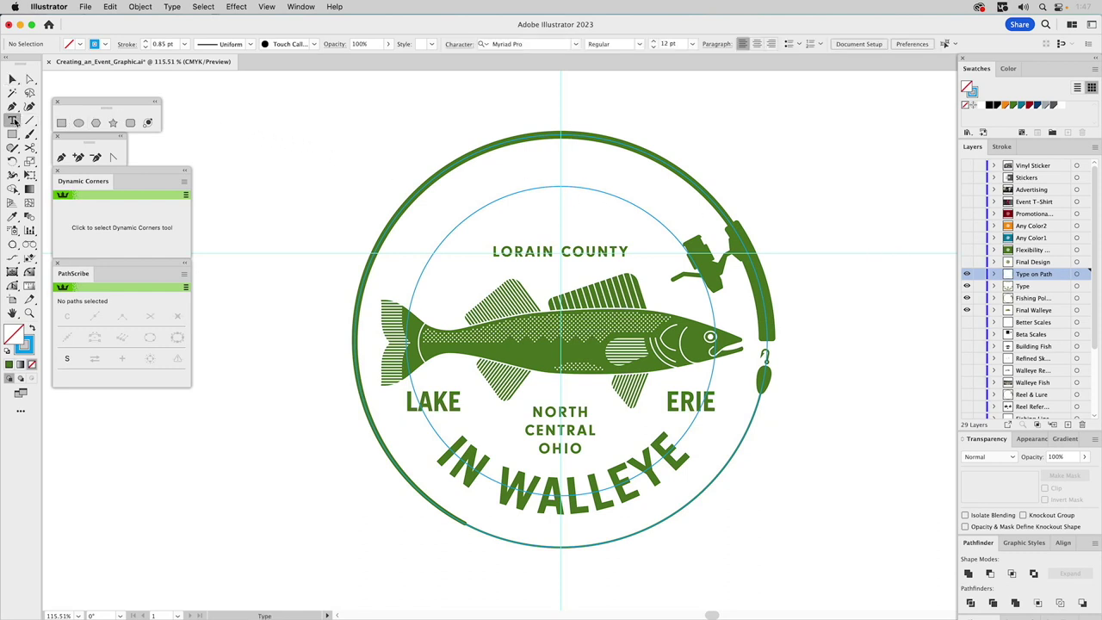
pyautogui.click(155, 136)
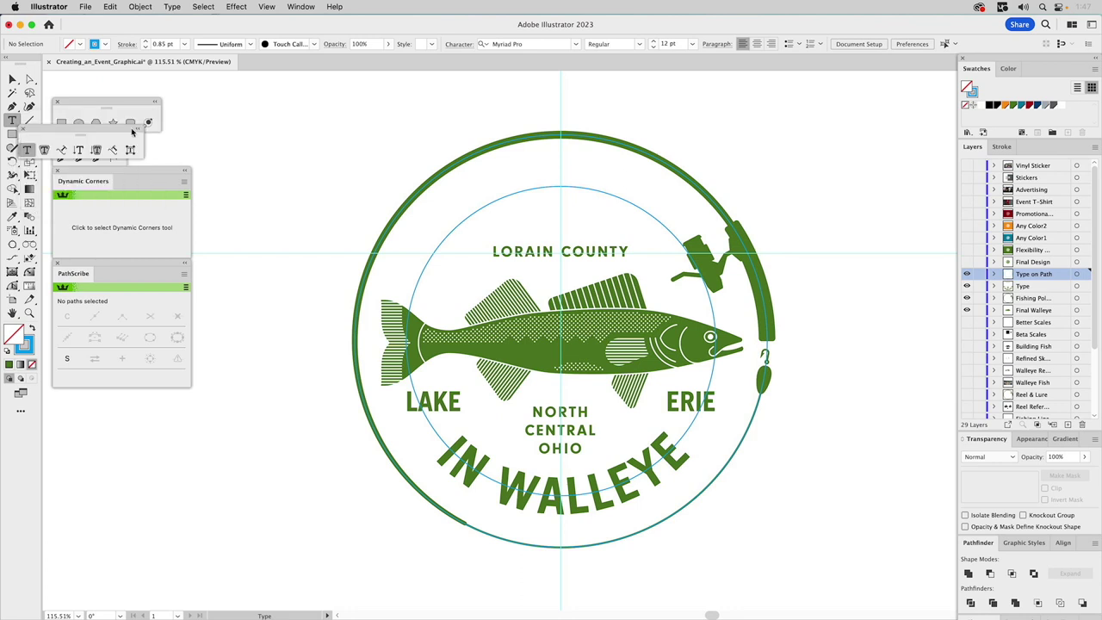
pyautogui.moveTo(99, 131); pyautogui.dragTo(246, 104)
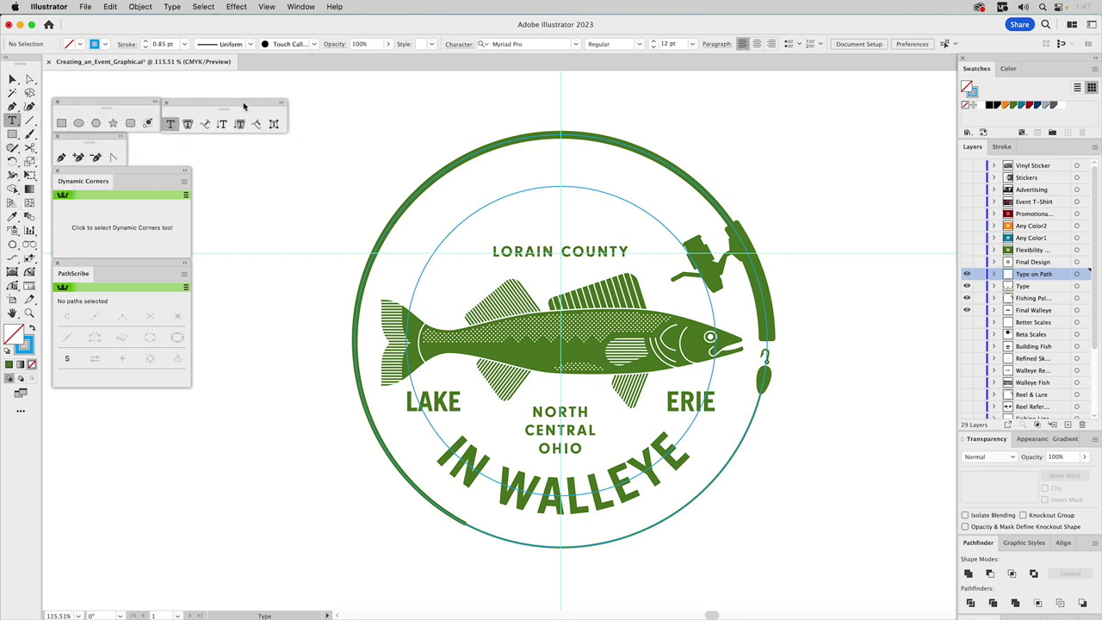
# - Add placeholder text along the upper half of the inner guide circle with Type on a Path, starting at its topmost point
pyautogui.click(205, 125)
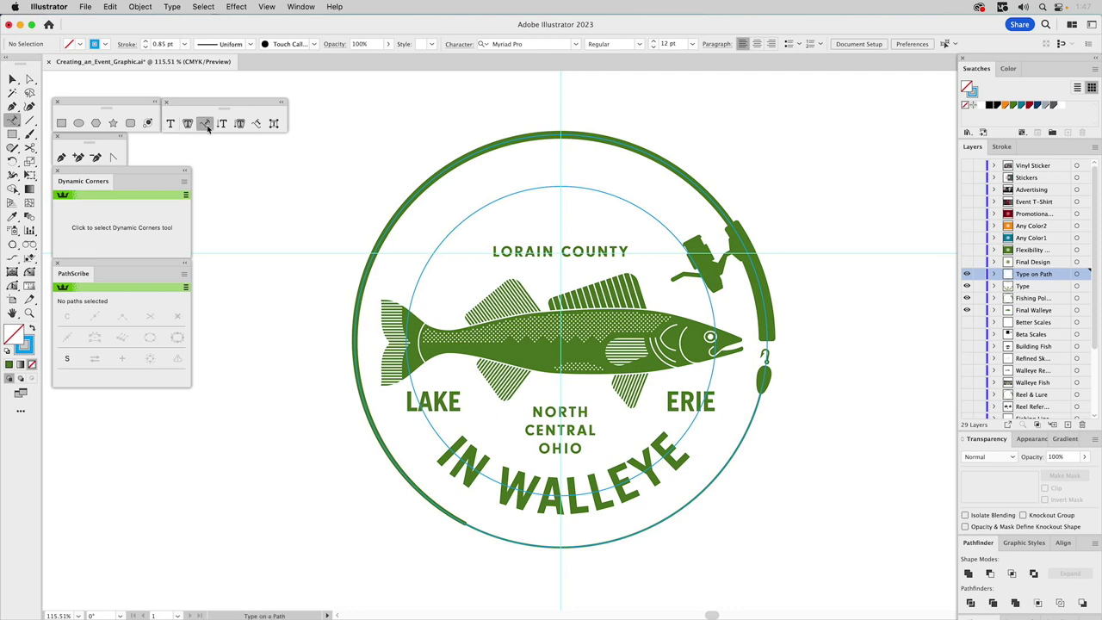
pyautogui.click(581, 191)
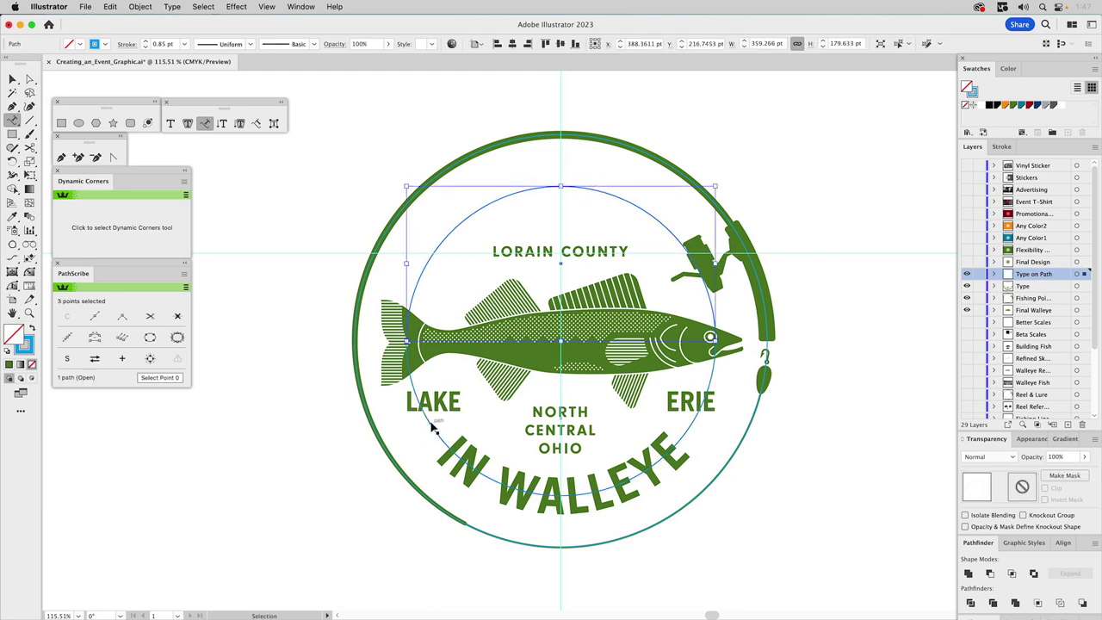
pyautogui.moveTo(433, 428); pyautogui.dragTo(396, 427)
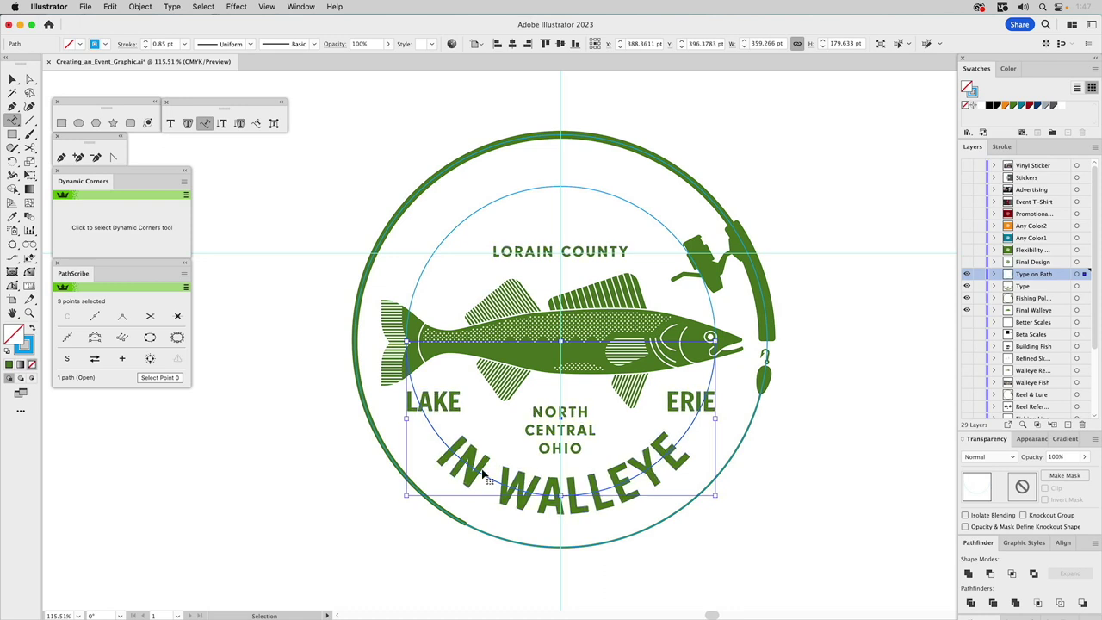
pyautogui.click(470, 221)
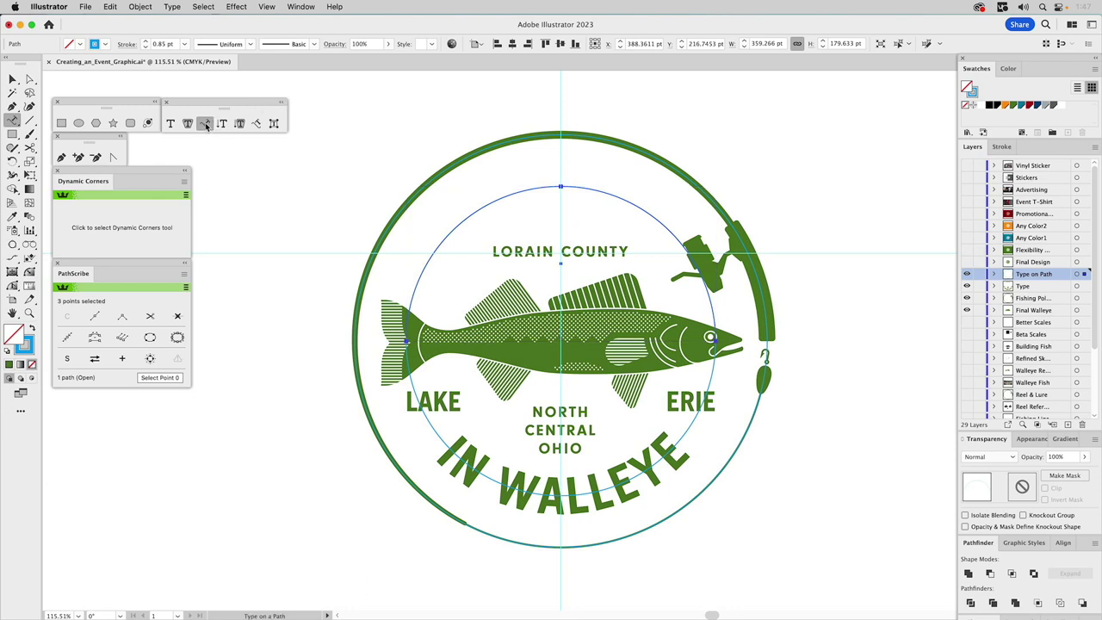
pyautogui.click(560, 184)
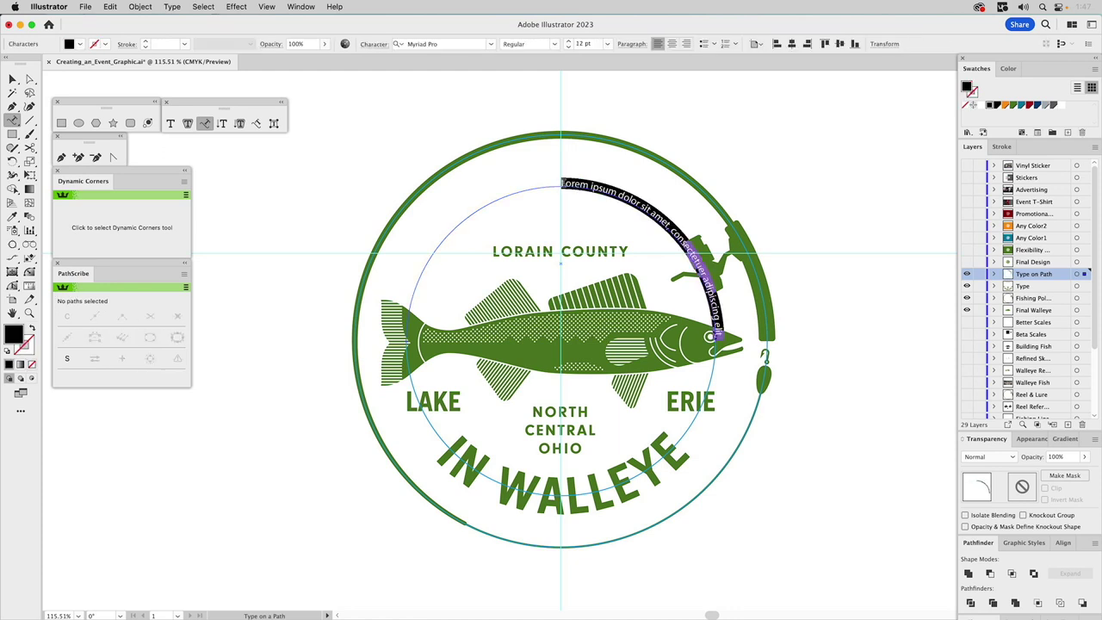
pyautogui.click(13, 80)
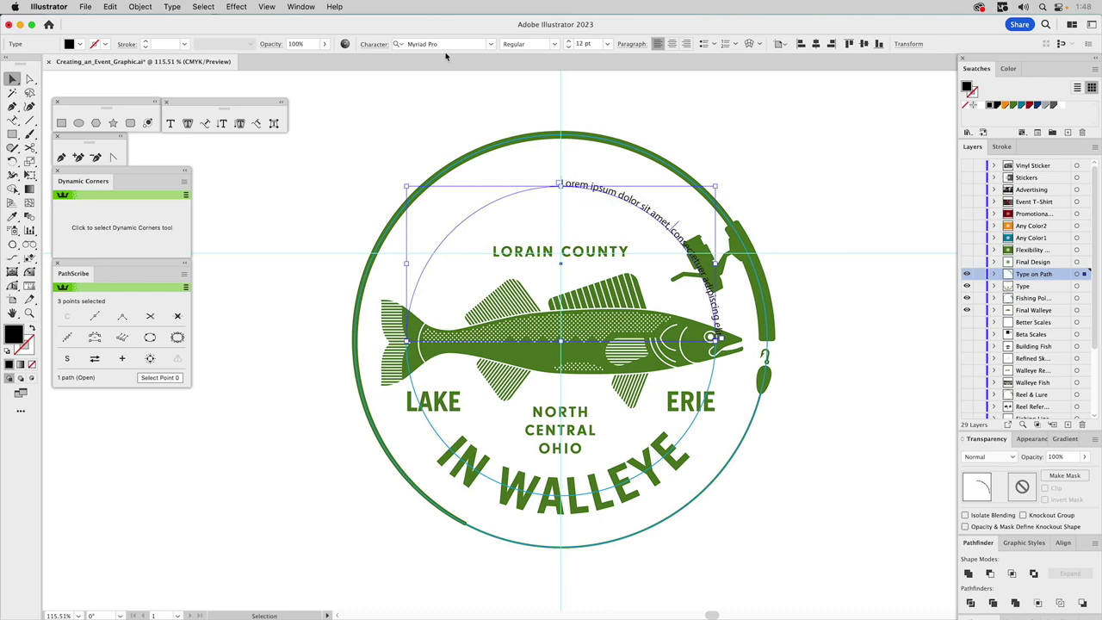
# - Set the font of the placeholder text on the upper arc to TradeGothic LT Bold
pyautogui.click(490, 44)
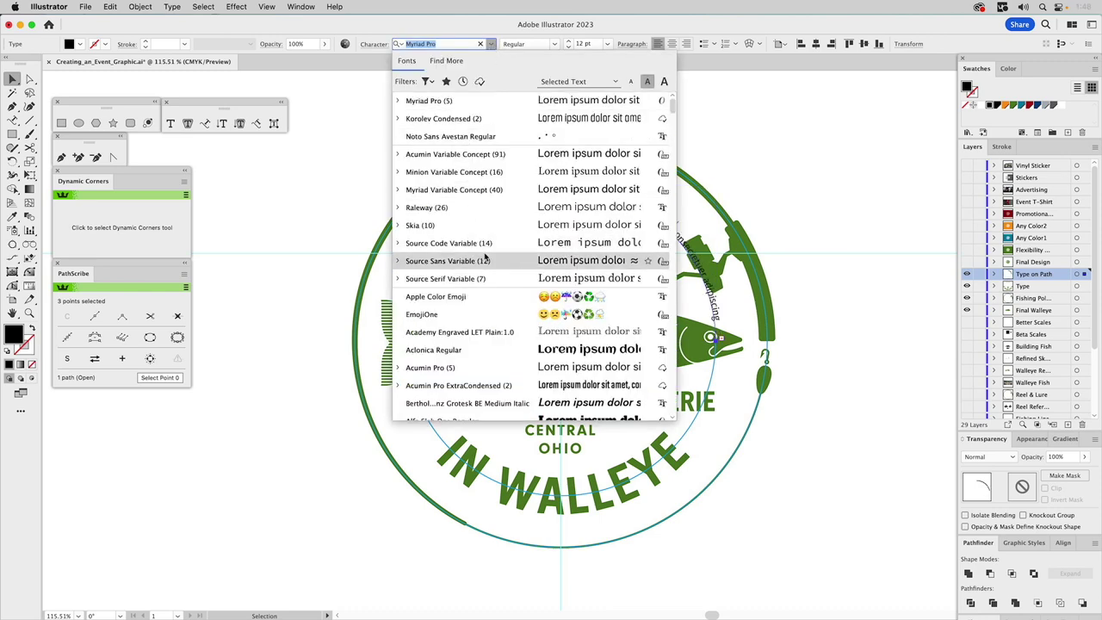
pyautogui.scroll(-2, 486, 250)
pyautogui.scroll(-15, 487, 250)
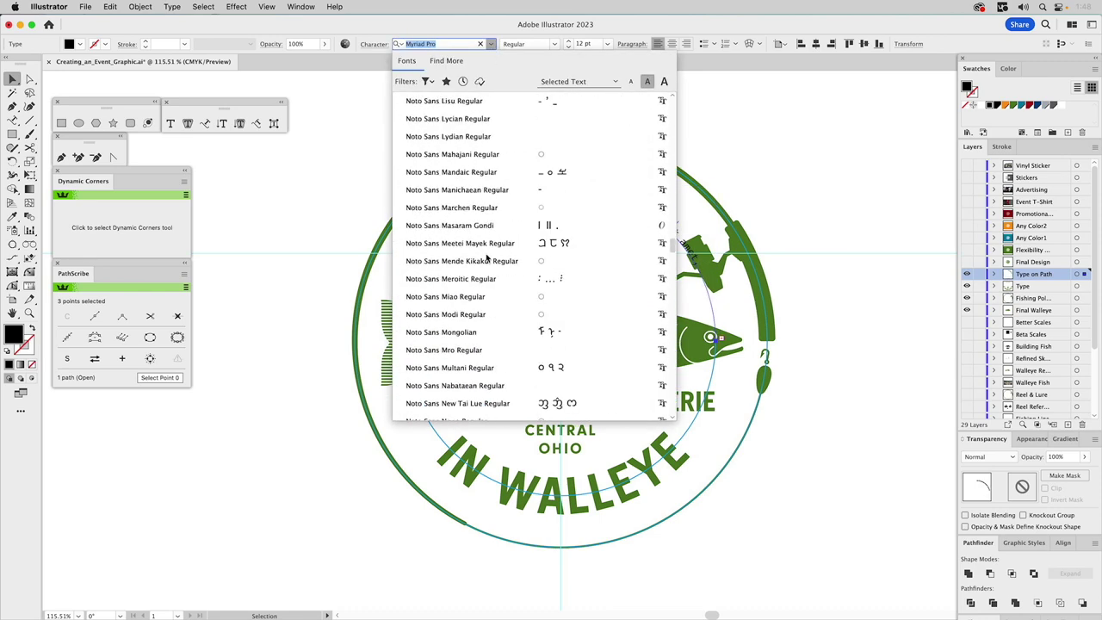
pyautogui.scroll(-15, 484, 256)
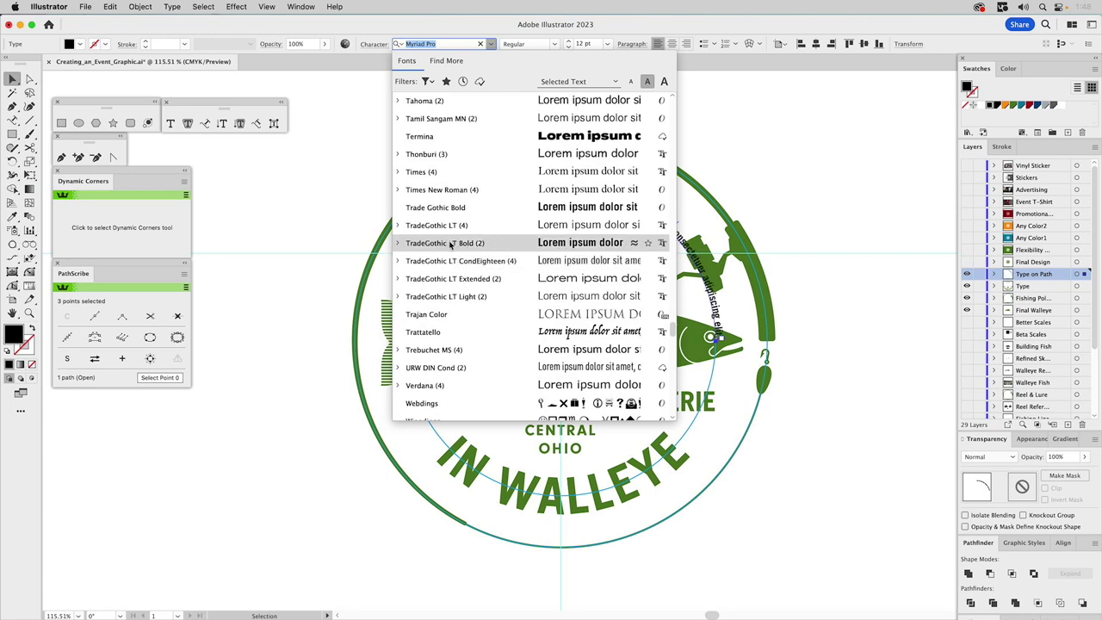
pyautogui.click(450, 244)
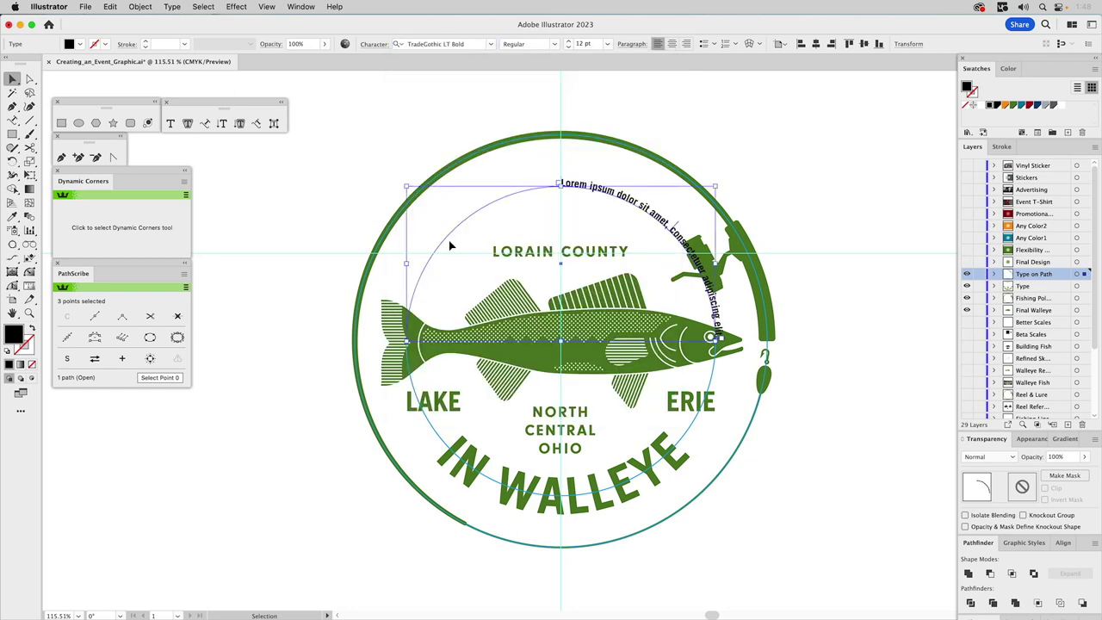
# - Enlarge the placeholder text on the upper arc to 24 pt
pyautogui.moveTo(560, 183)
pyautogui.mouseDown()
pyautogui.moveTo(475, 210)
pyautogui.moveTo(560, 183)
pyautogui.mouseUp()
pyautogui.press('z')
pyautogui.moveTo(357, 123); pyautogui.dragTo(821, 422)
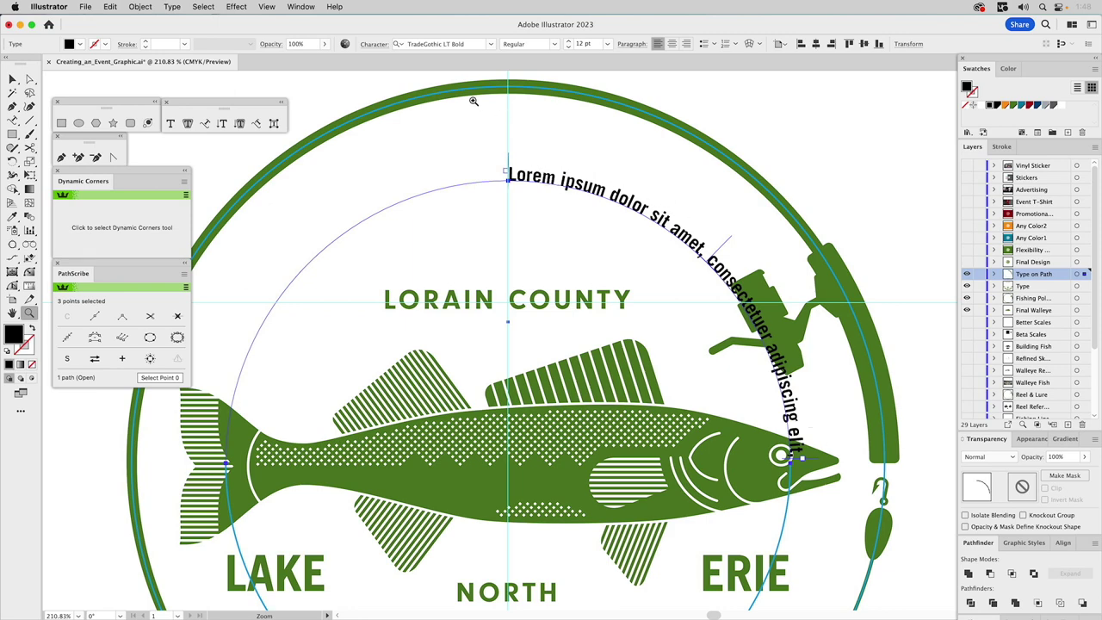
pyautogui.moveTo(570, 42); pyautogui.dragTo(570, 42)
# - Replace all of the placeholder text on the upper arc with WAIST HIGH
pyautogui.press('t')
pyautogui.click(561, 172)
pyautogui.press('super+a')
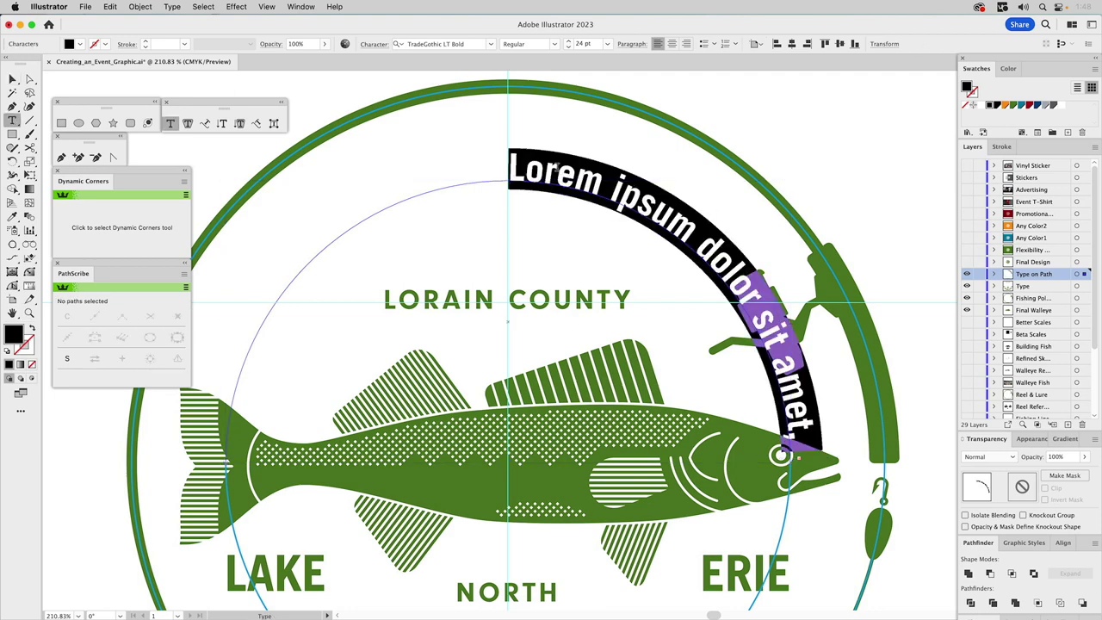
pyautogui.write('WAIST HI')
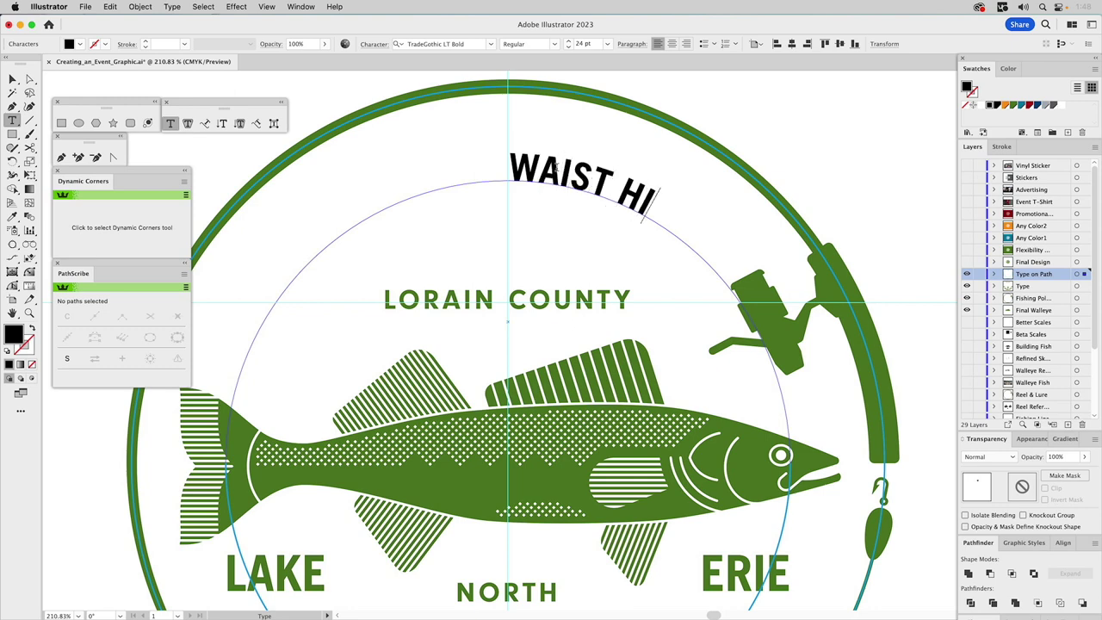
pyautogui.write('GH')
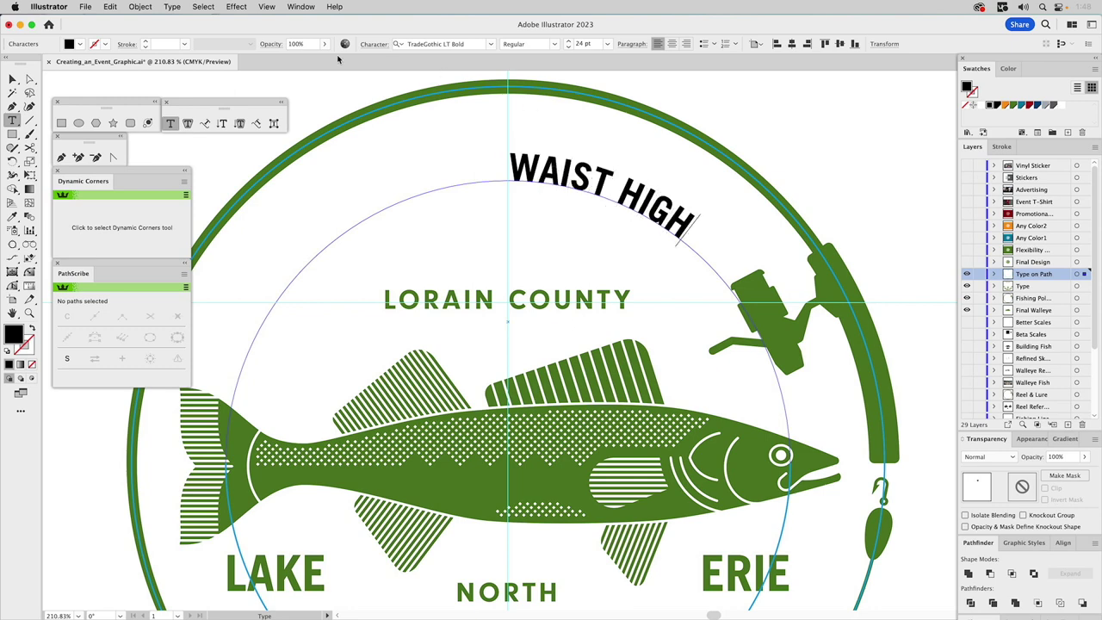
# - Move the start bracket of WAIST HIGH to the arc's end at the fish tail and center-align the text
pyautogui.click(13, 80)
pyautogui.click(14, 80)
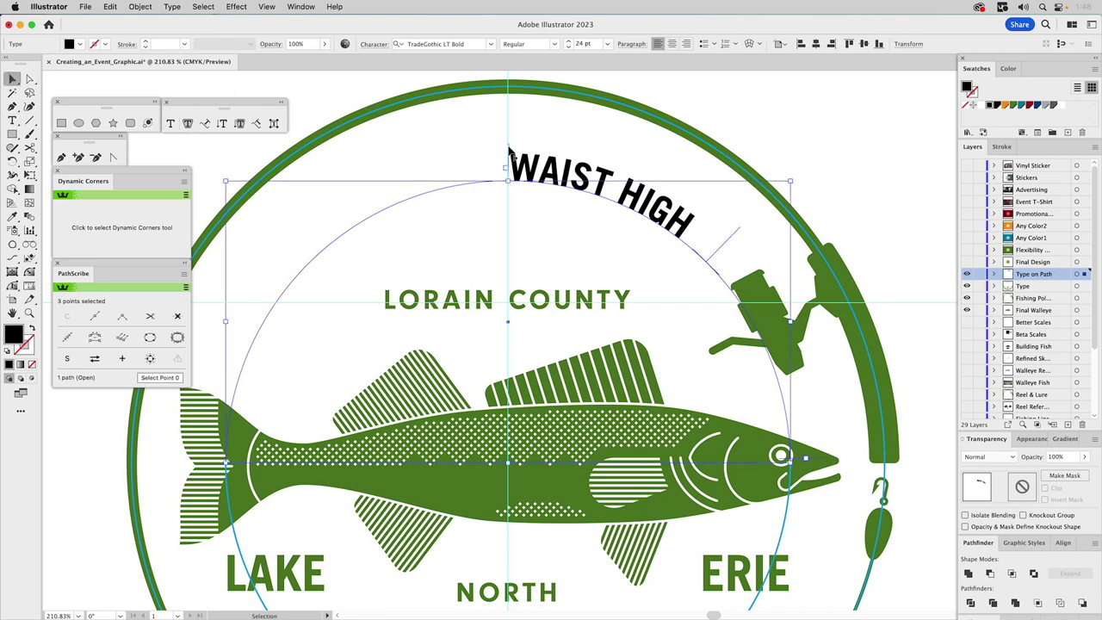
pyautogui.moveTo(509, 151); pyautogui.dragTo(232, 473)
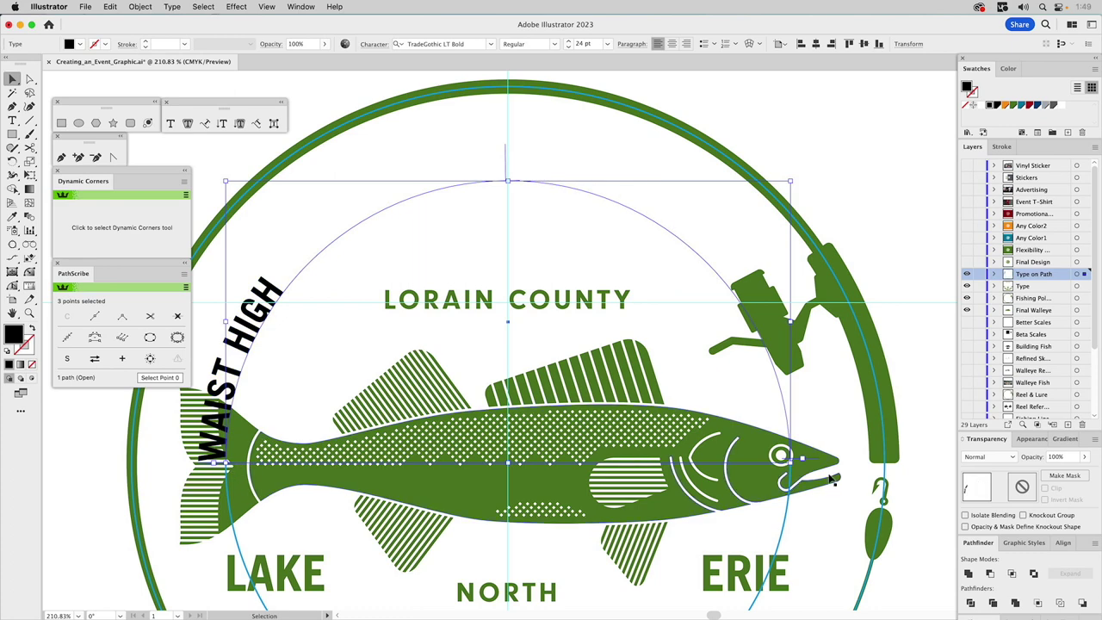
pyautogui.moveTo(815, 463); pyautogui.dragTo(815, 469)
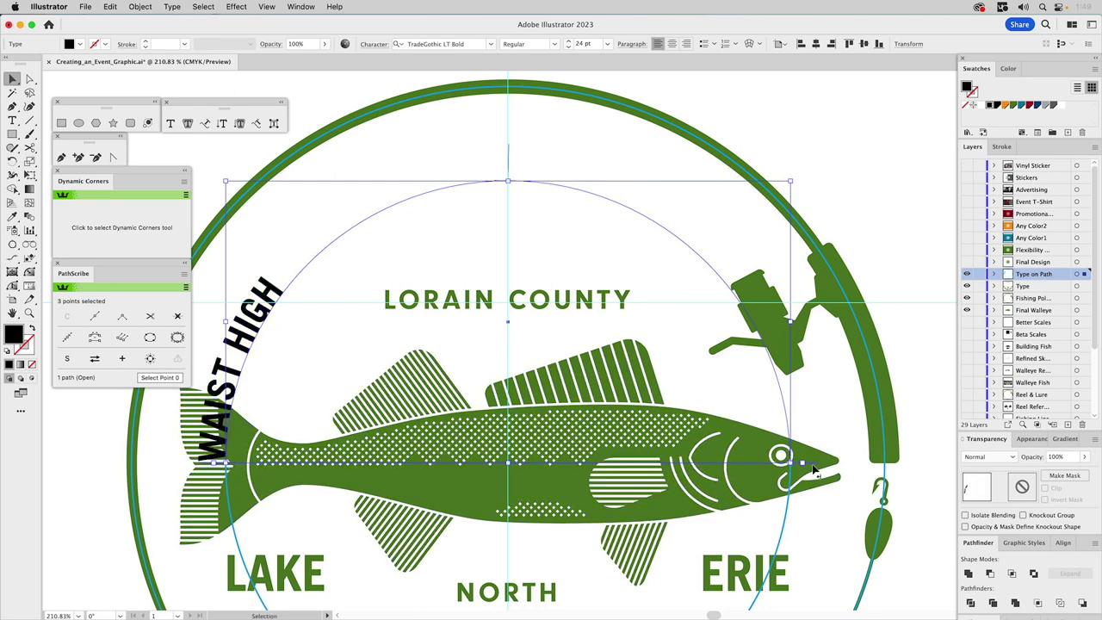
pyautogui.click(673, 43)
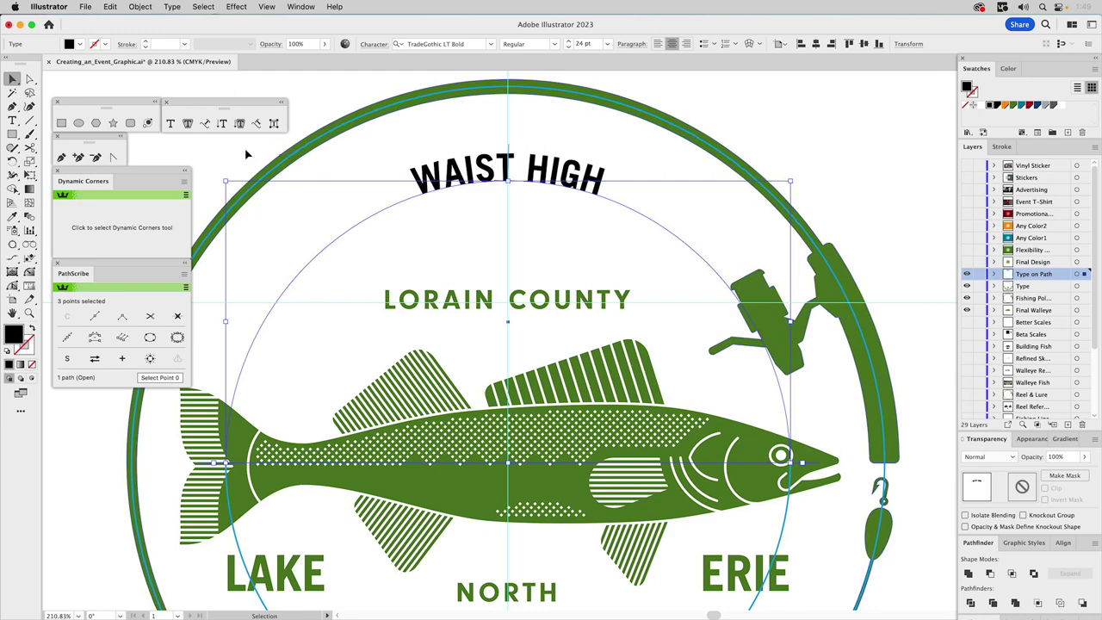
# - Set the Align to Path option of WAIST HIGH to Center, keeping the Rainbow effect
pyautogui.doubleClick(13, 123)
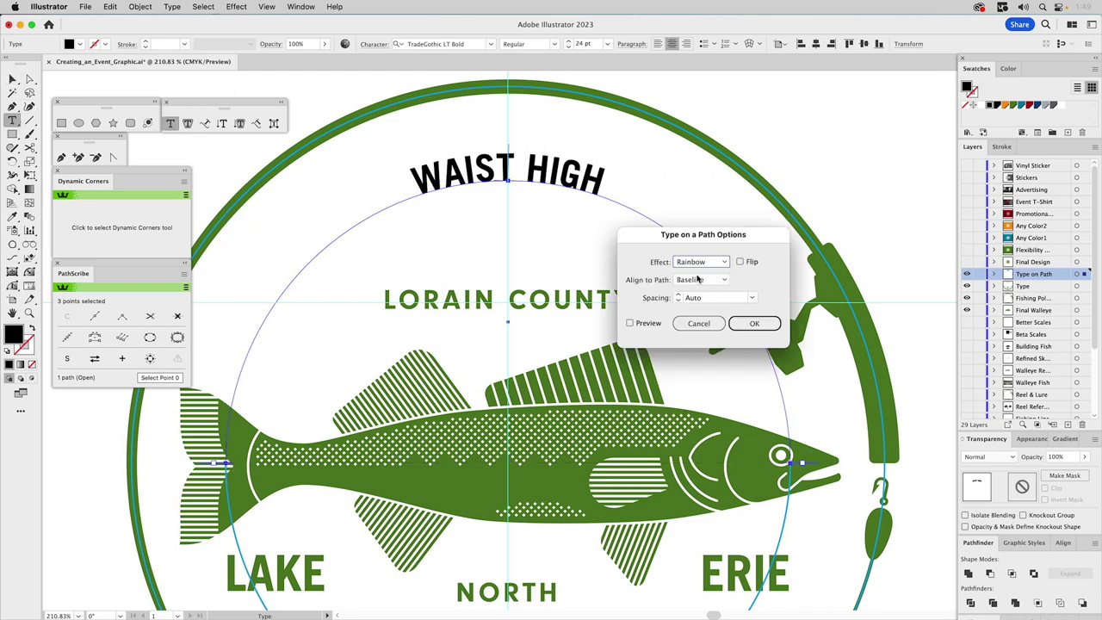
pyautogui.click(698, 323)
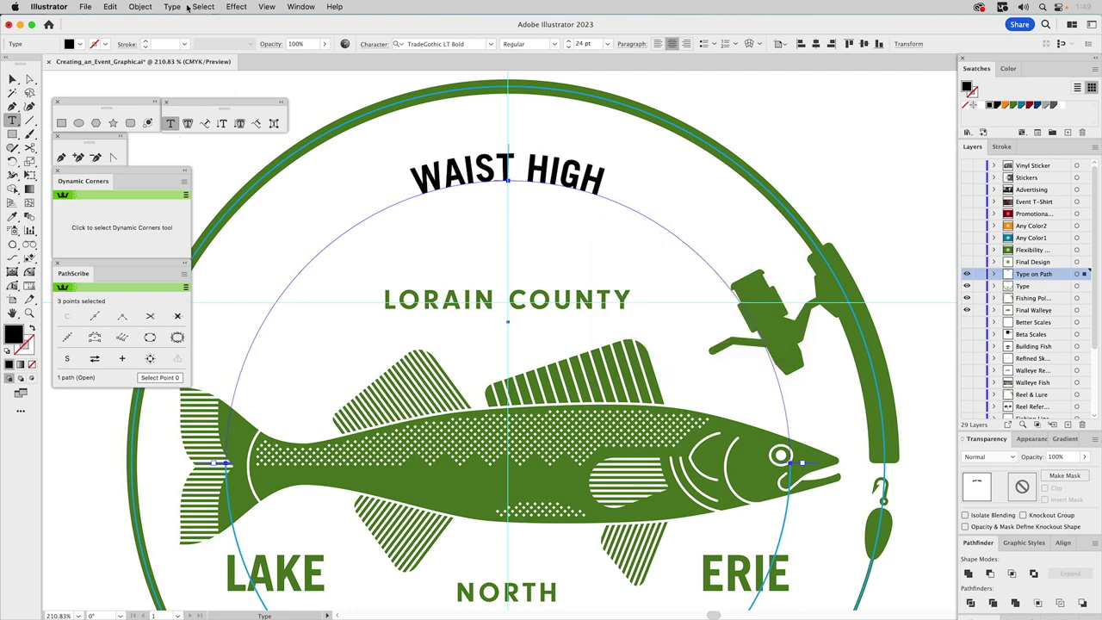
pyautogui.click(176, 8)
pyautogui.moveTo(194, 125)
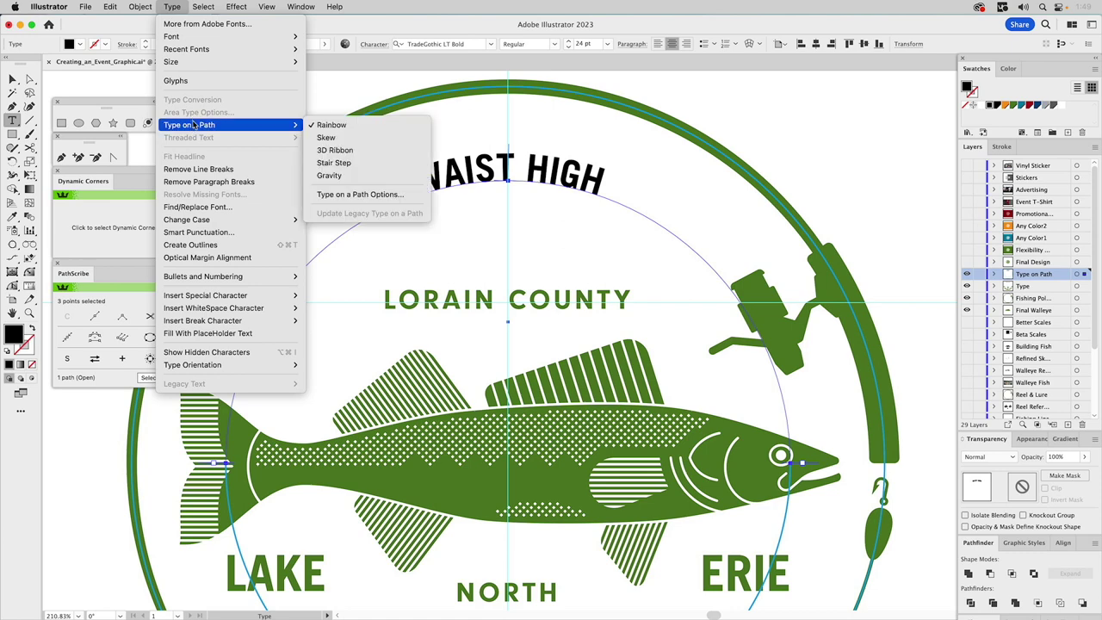
pyautogui.click(362, 194)
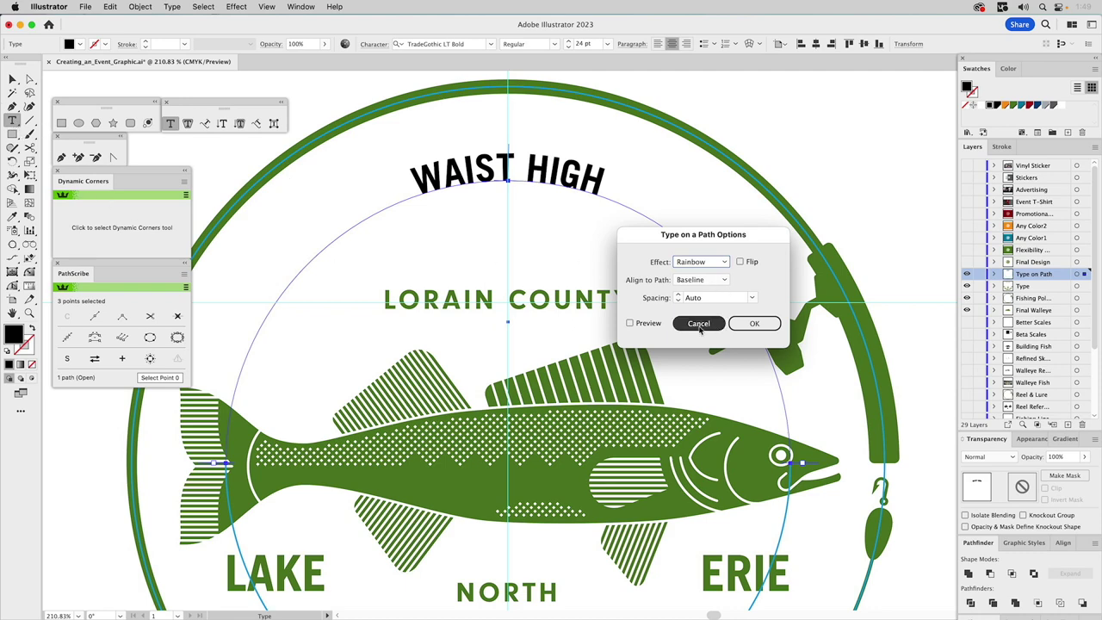
pyautogui.click(713, 280)
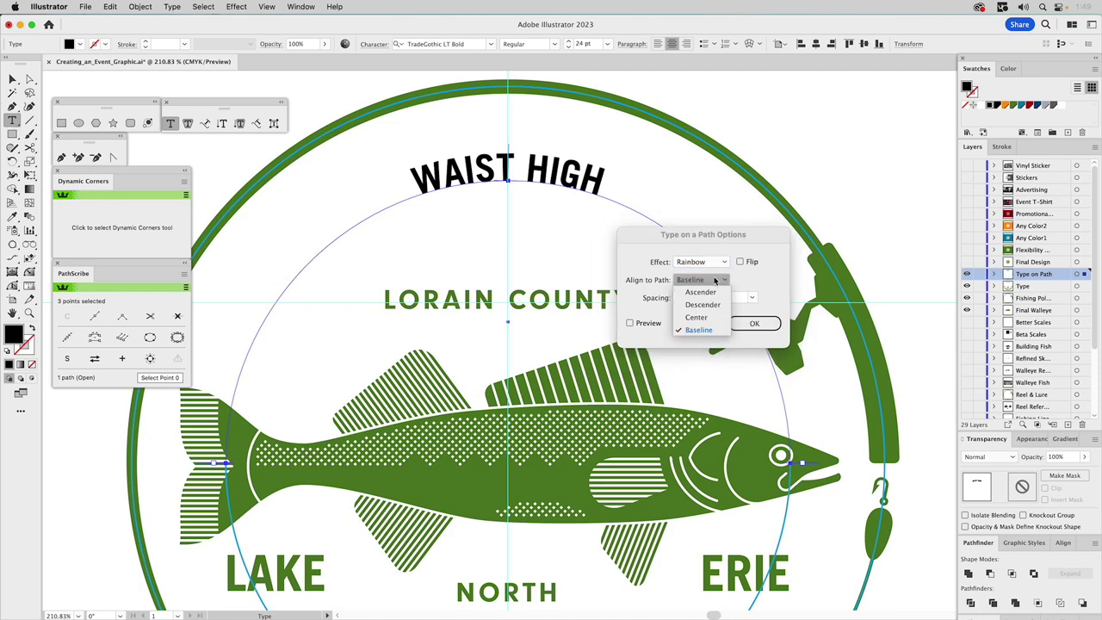
pyautogui.click(713, 318)
pyautogui.click(749, 323)
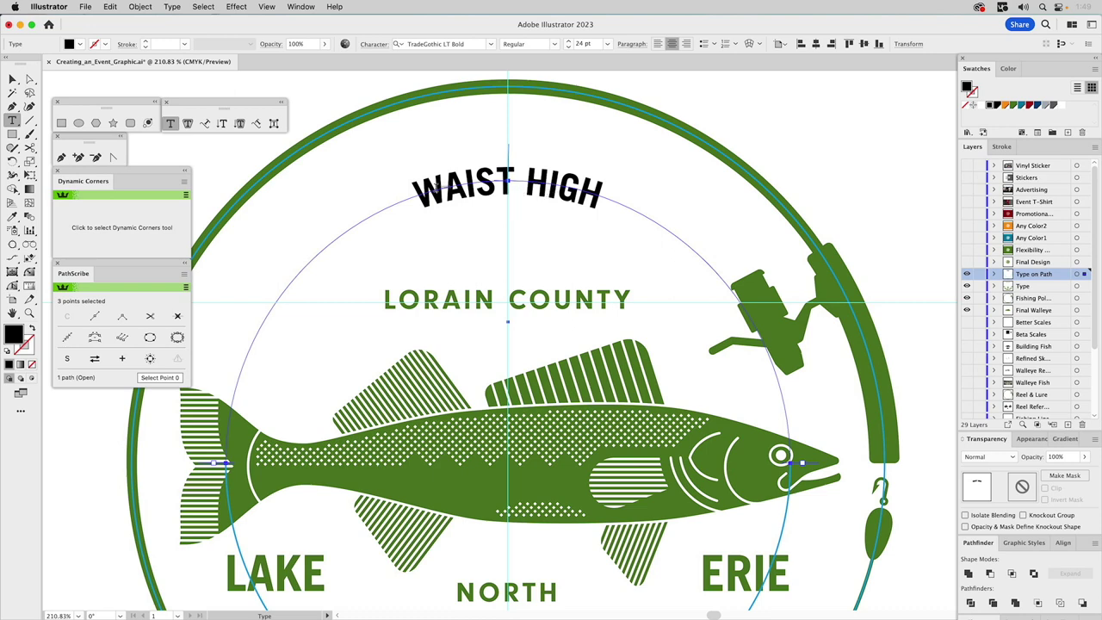
# - Set the font size of WAIST HIGH to 60 pt and deselect it
pyautogui.moveTo(421, 202); pyautogui.dragTo(618, 225)
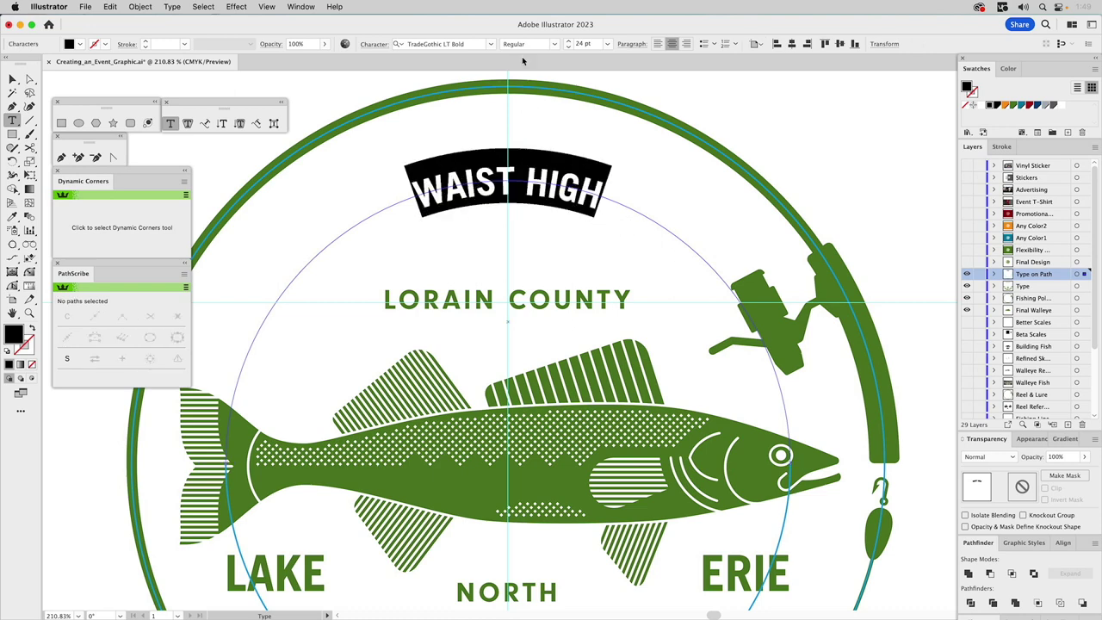
pyautogui.click(578, 44)
pyautogui.write('60')
pyautogui.press('Return')
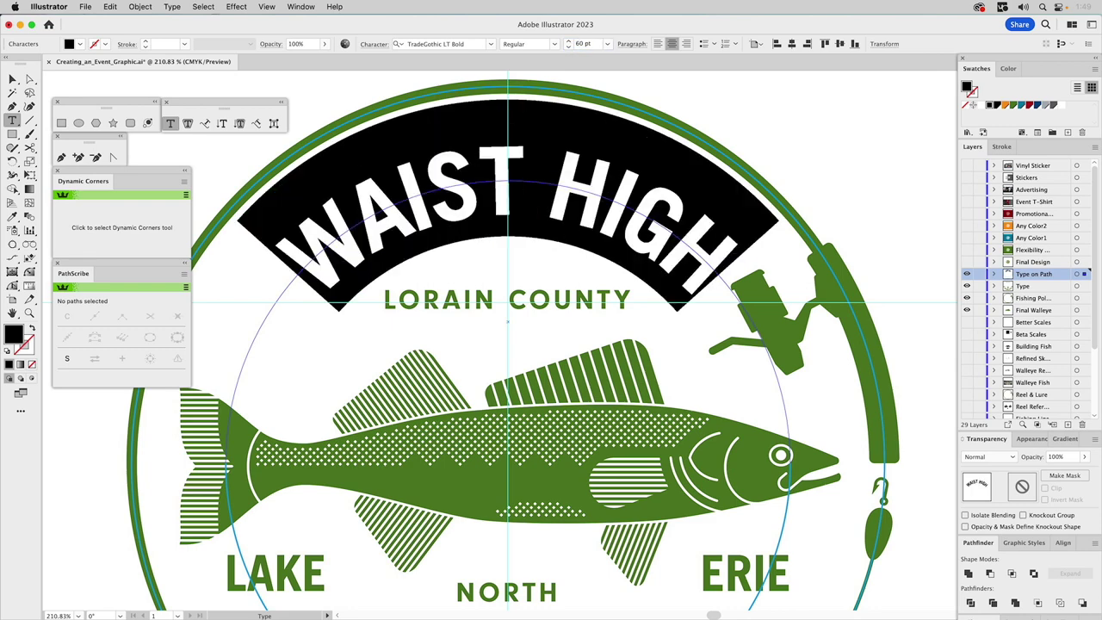
pyautogui.keyDown('super'); pyautogui.click(738, 105); pyautogui.keyUp('super')
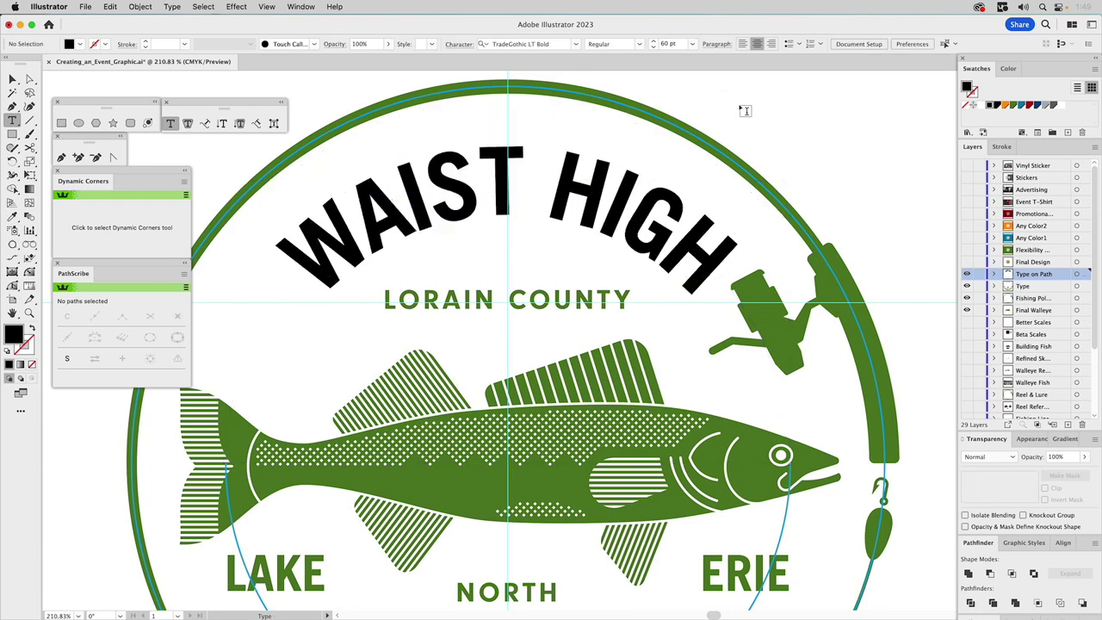
# - Fill the WAIST HIGH text with the green swatch used for the walleye
pyautogui.press('v')
pyautogui.click(644, 183)
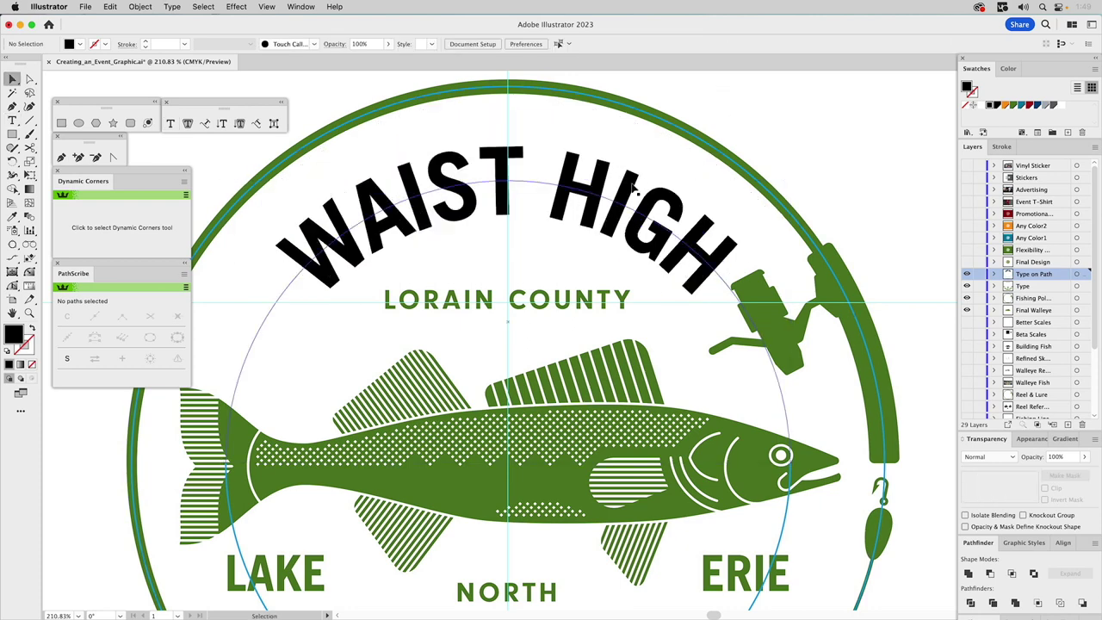
pyautogui.click(1012, 105)
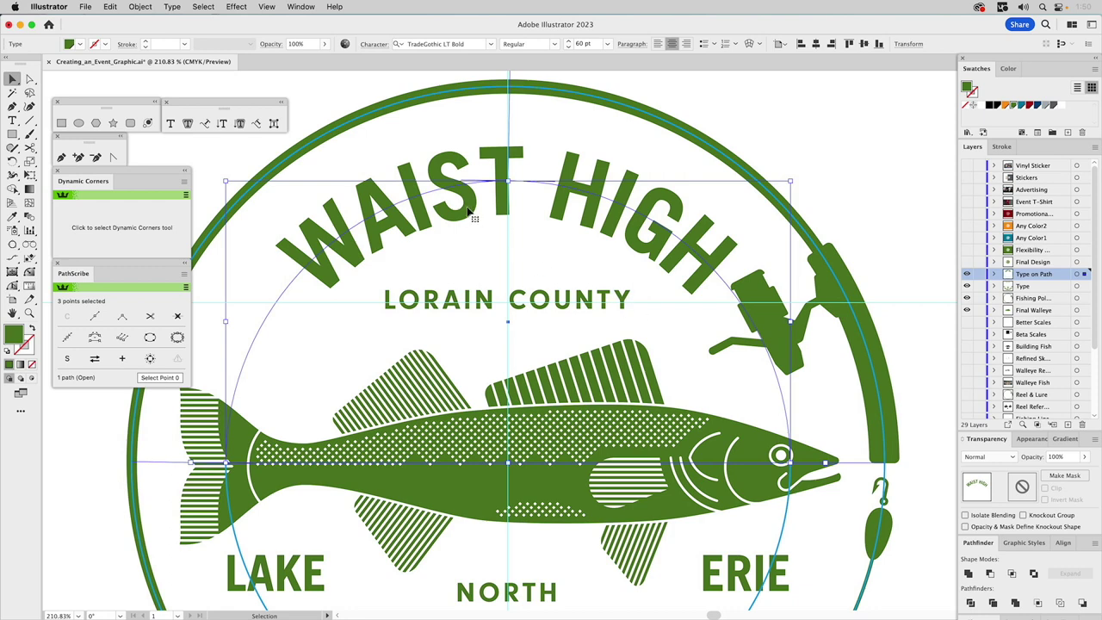
# - Left-align WAIST HIGH and slide its start bracket up the arc until the words sit roughly centered above LORAIN COUNTY
pyautogui.click(658, 44)
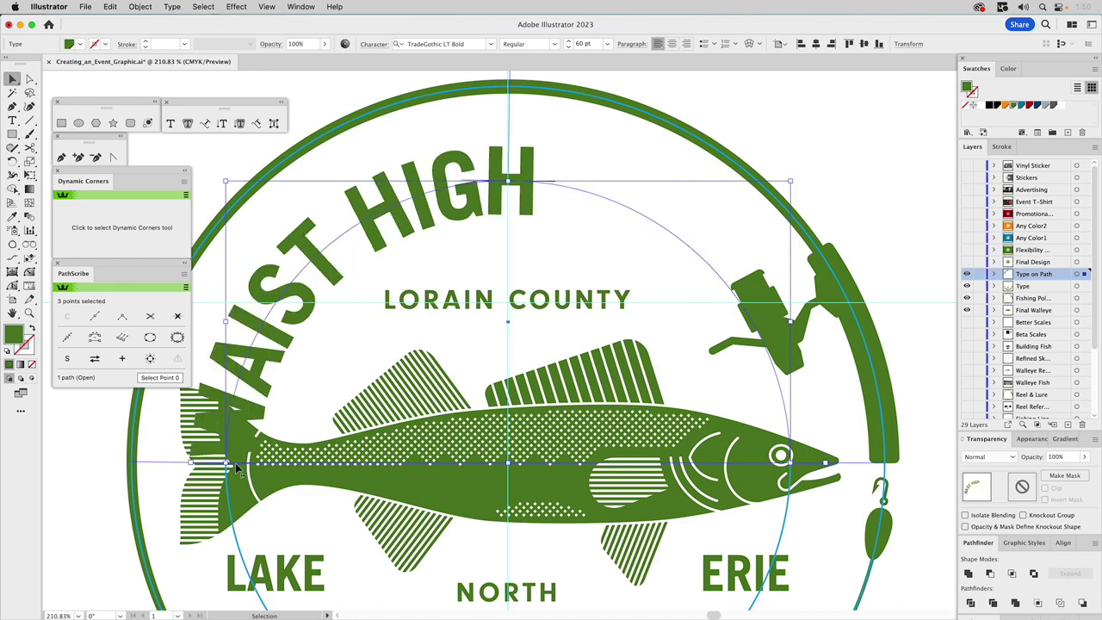
pyautogui.moveTo(235, 462); pyautogui.dragTo(307, 316)
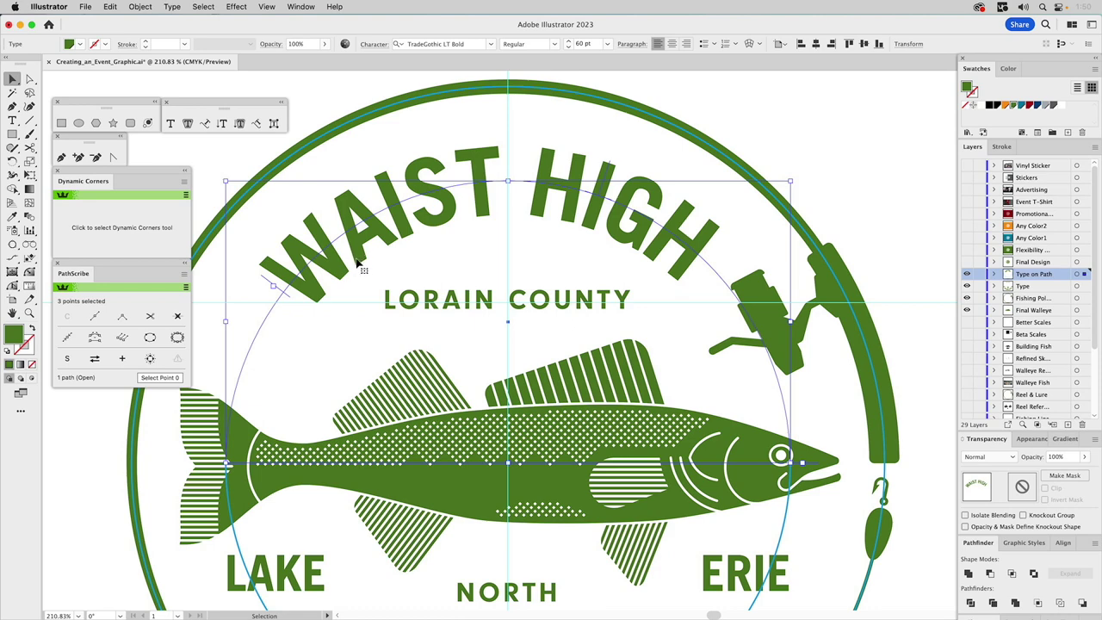
# - Kern the letters of WAIST individually, tightening the W–A and S–T pairs and slightly loosening A–I
pyautogui.press('t')
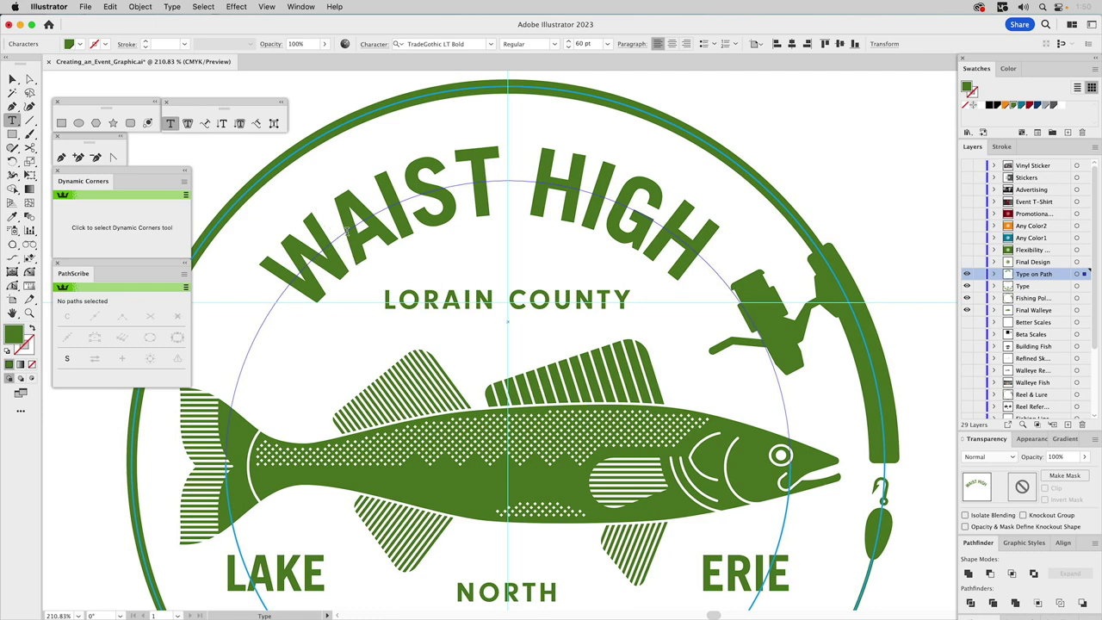
pyautogui.press('space')
pyautogui.click(346, 230)
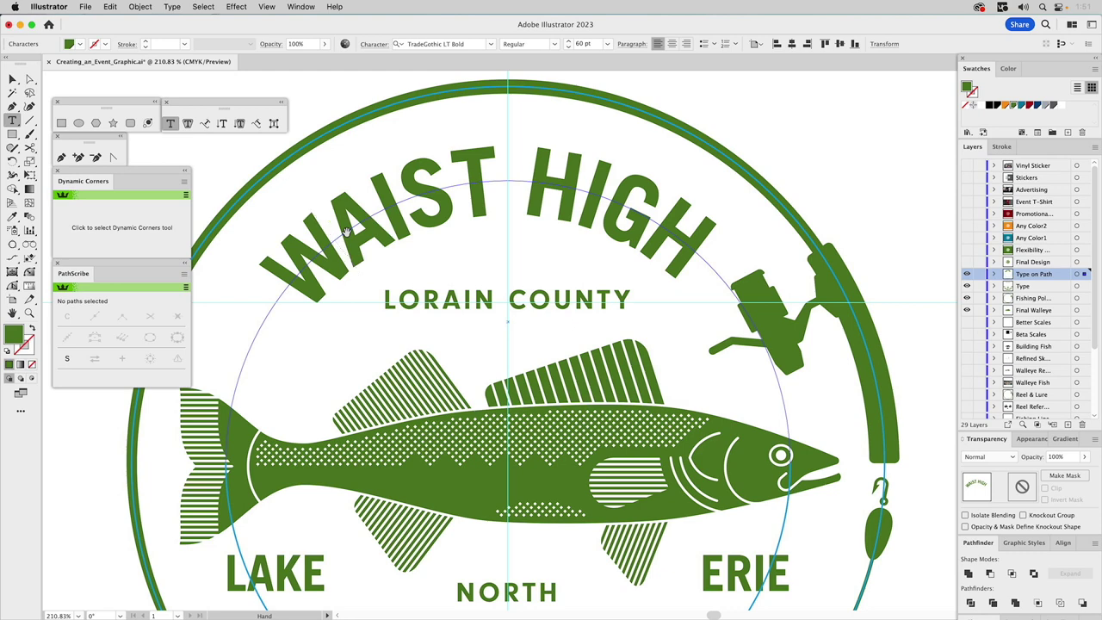
pyautogui.click(346, 231)
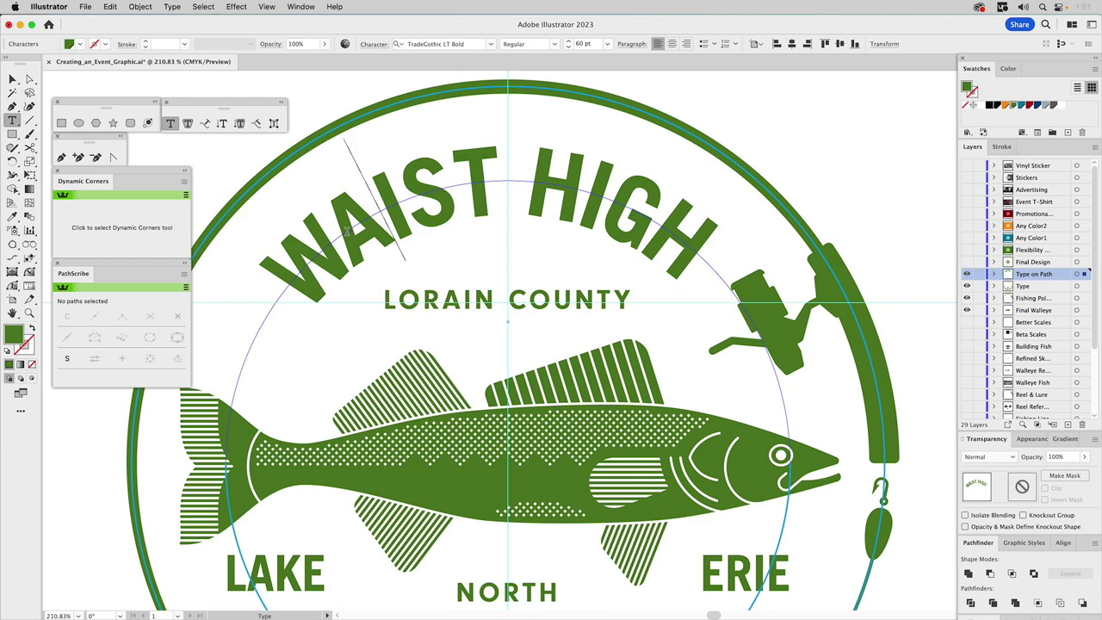
pyautogui.press('Right')
pyautogui.press('Right')
pyautogui.press('space')
pyautogui.hotkey('alt', 'Left')
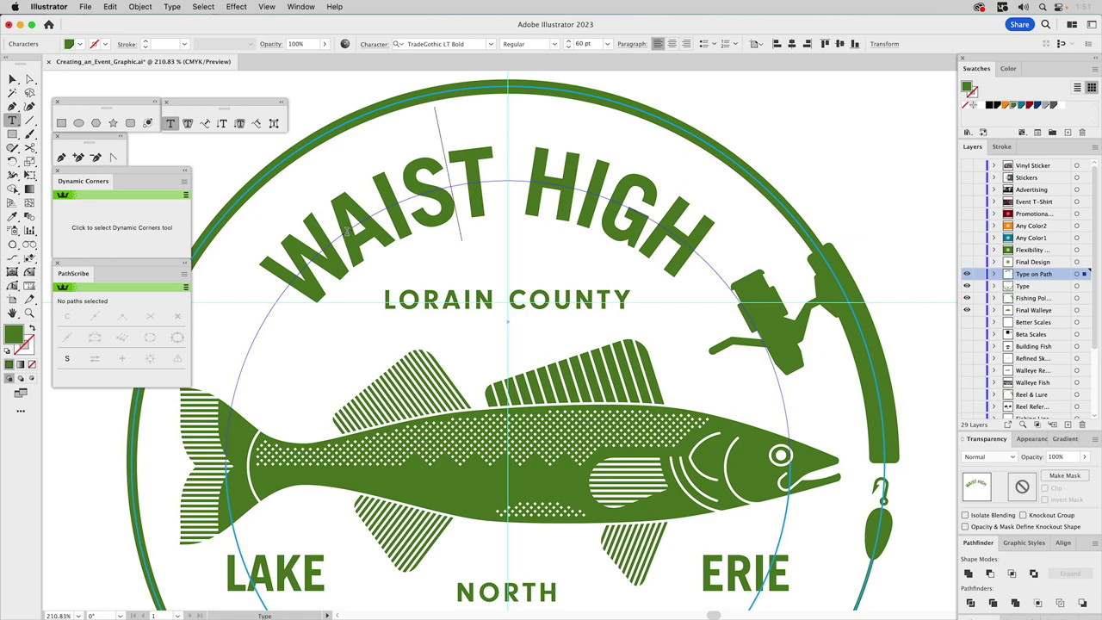
# - Slightly widen the gap before HIGH, loosen its G–H pair, and finish editing the text
pyautogui.press('Right')
pyautogui.press('Right')
pyautogui.press('space')
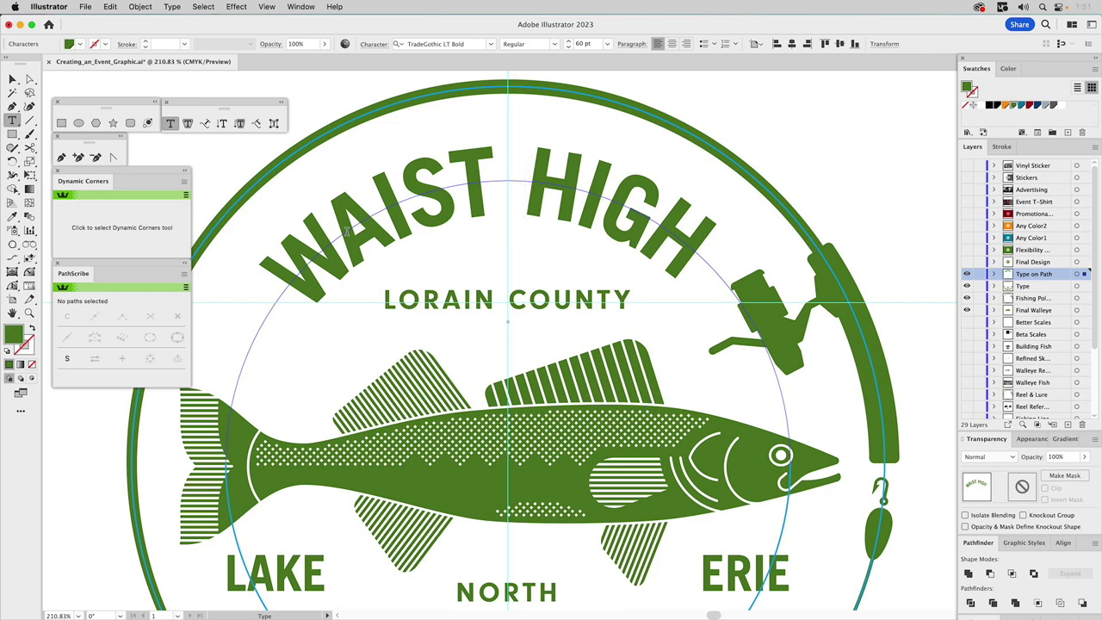
pyautogui.press('Right')
pyautogui.press('Right')
pyautogui.press('Right')
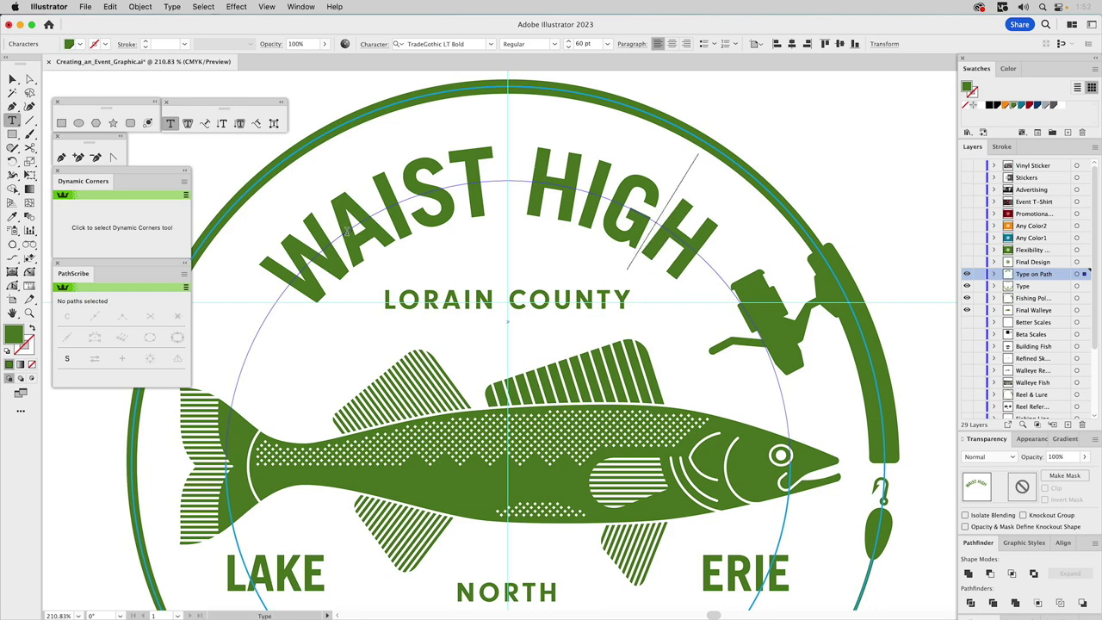
pyautogui.press('Escape')
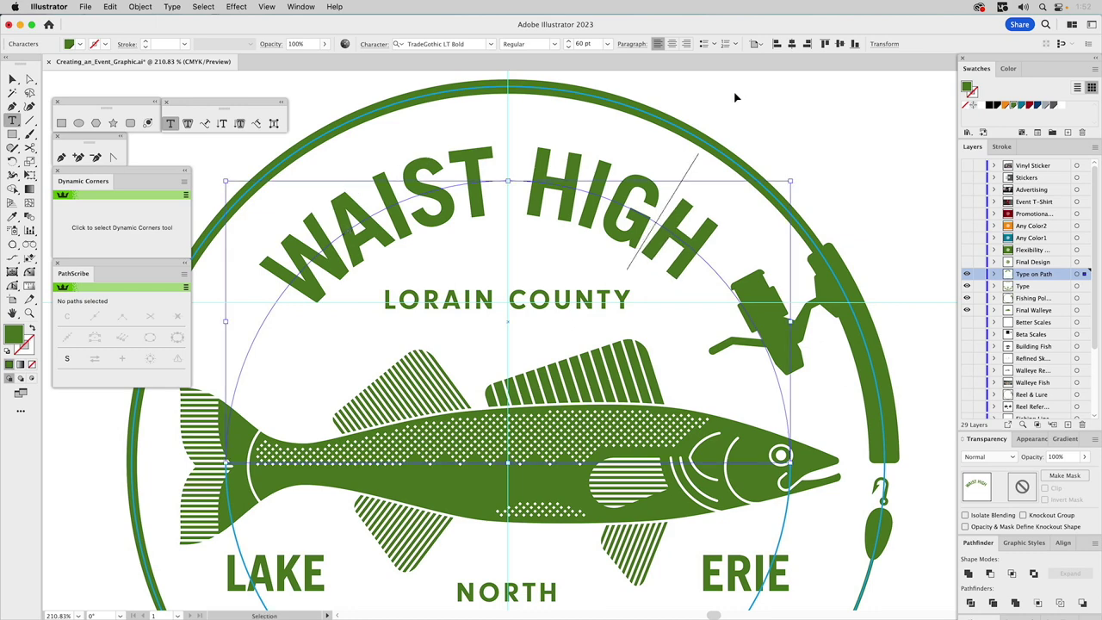
pyautogui.click(736, 95)
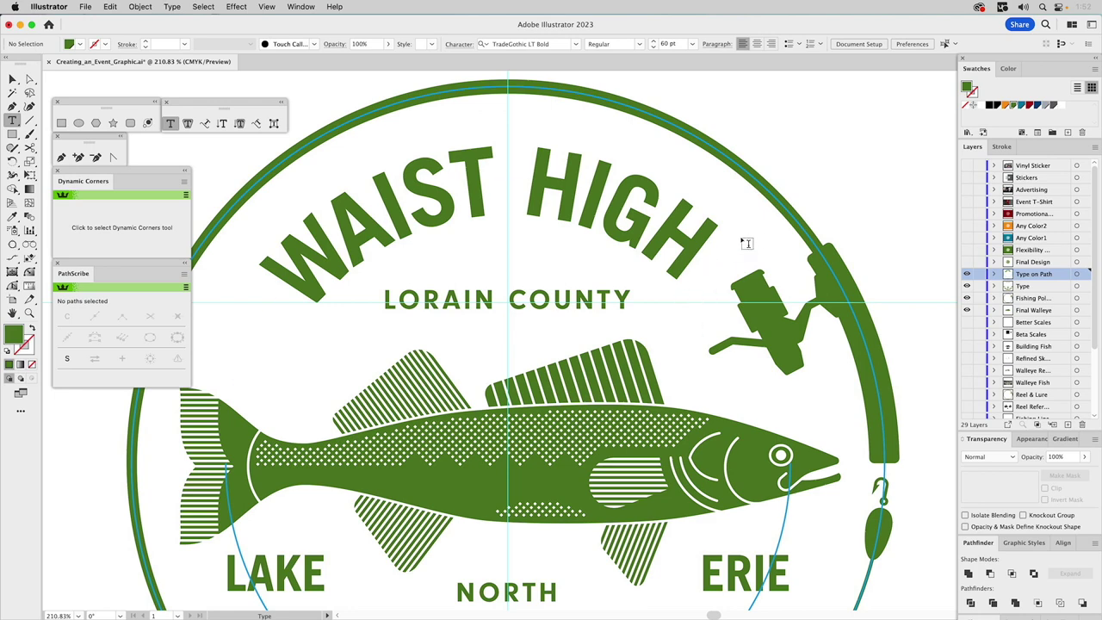
# - Select the WAIST HIGH text on the upper arc as an object
pyautogui.press('v')
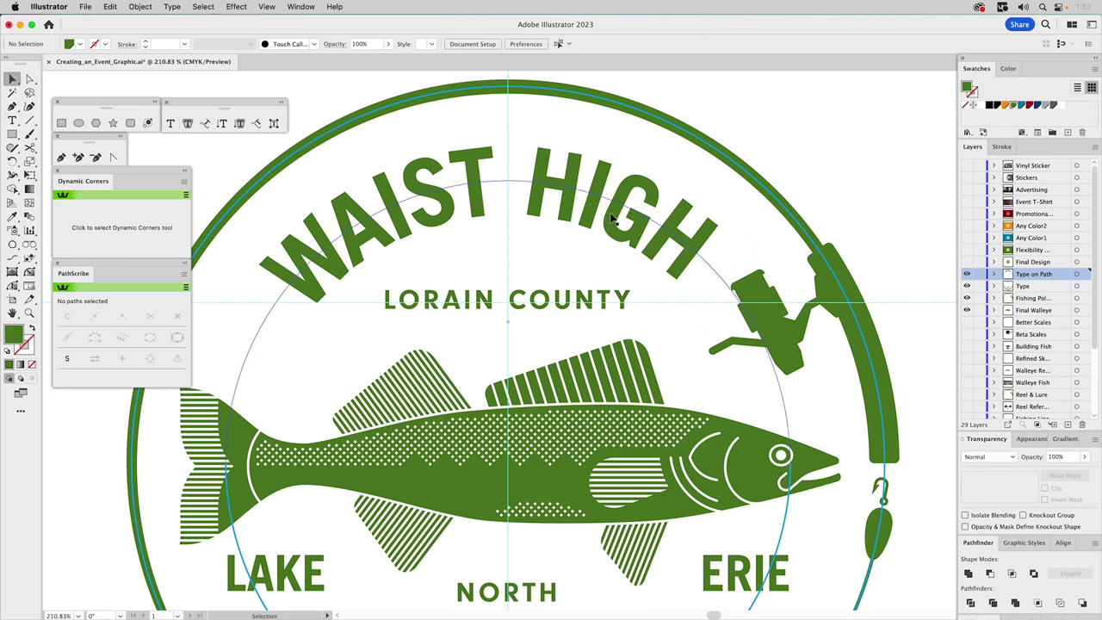
pyautogui.click(613, 217)
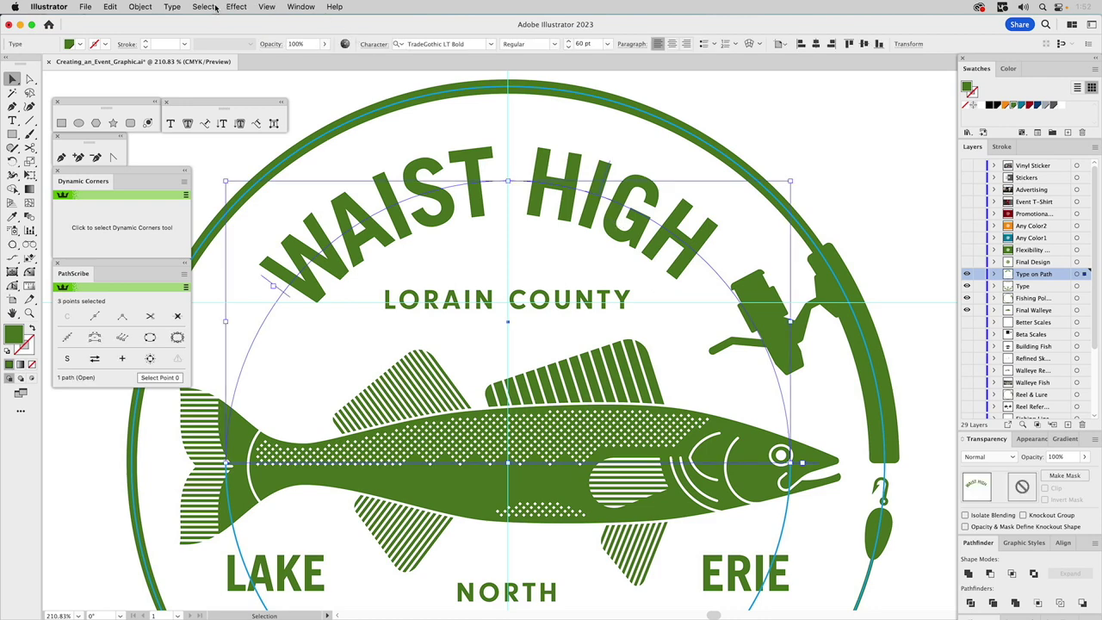
pyautogui.press('super+equal')
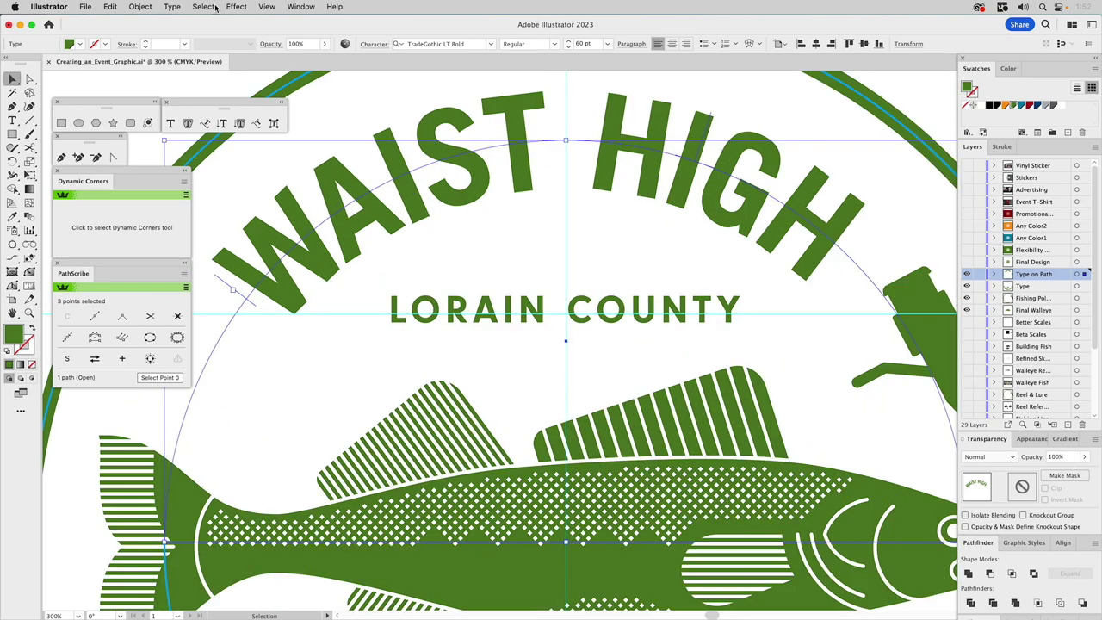
pyautogui.press('super+0')
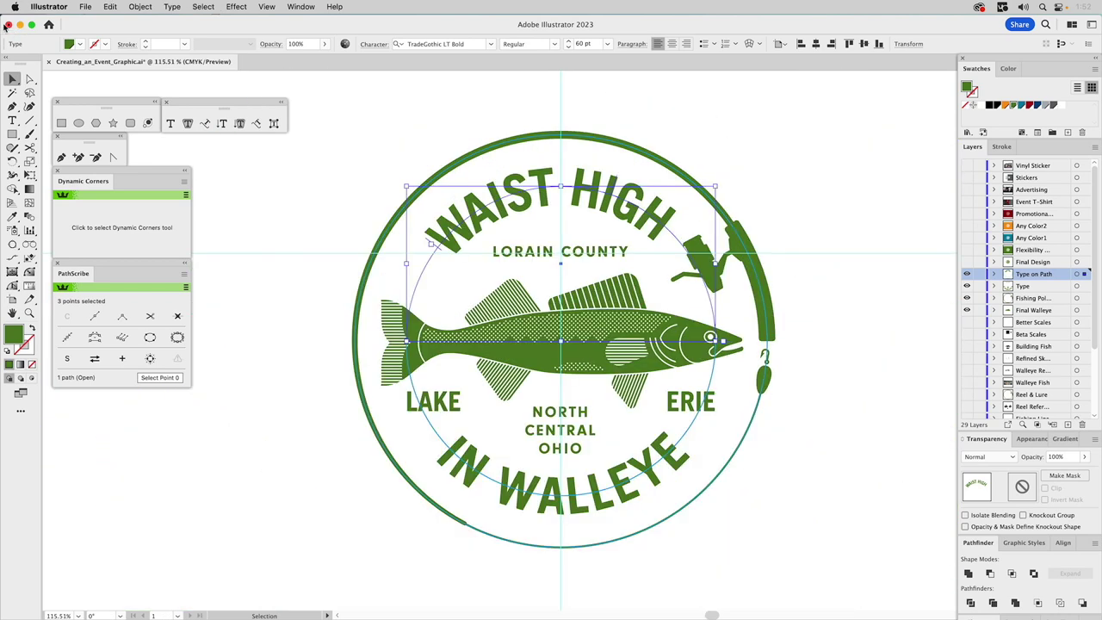
pyautogui.click(138, 7)
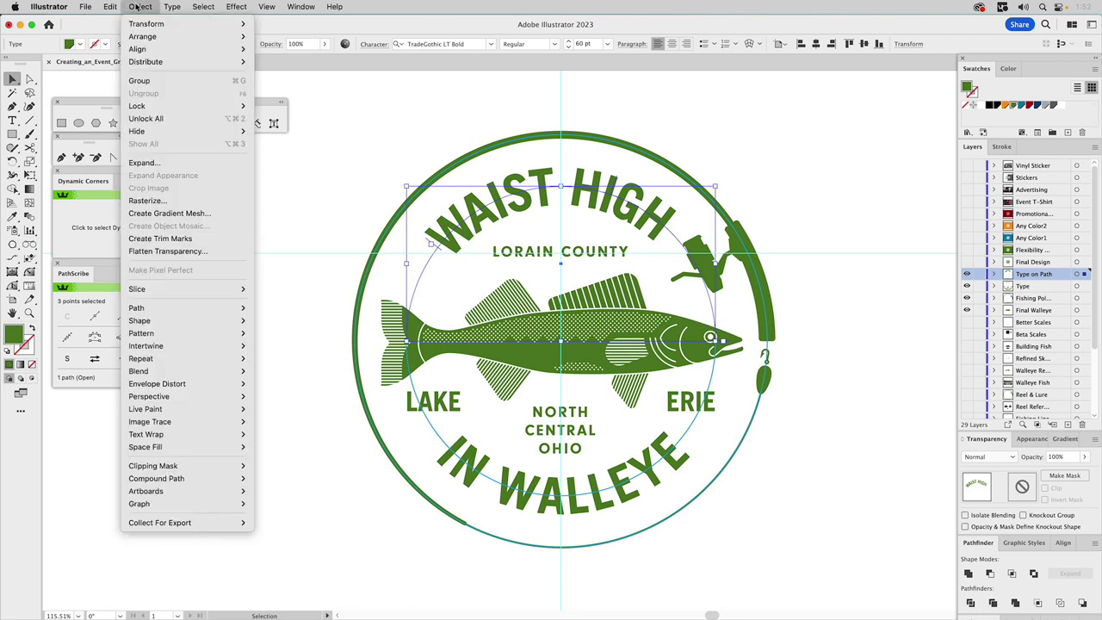
pyautogui.click(137, 6)
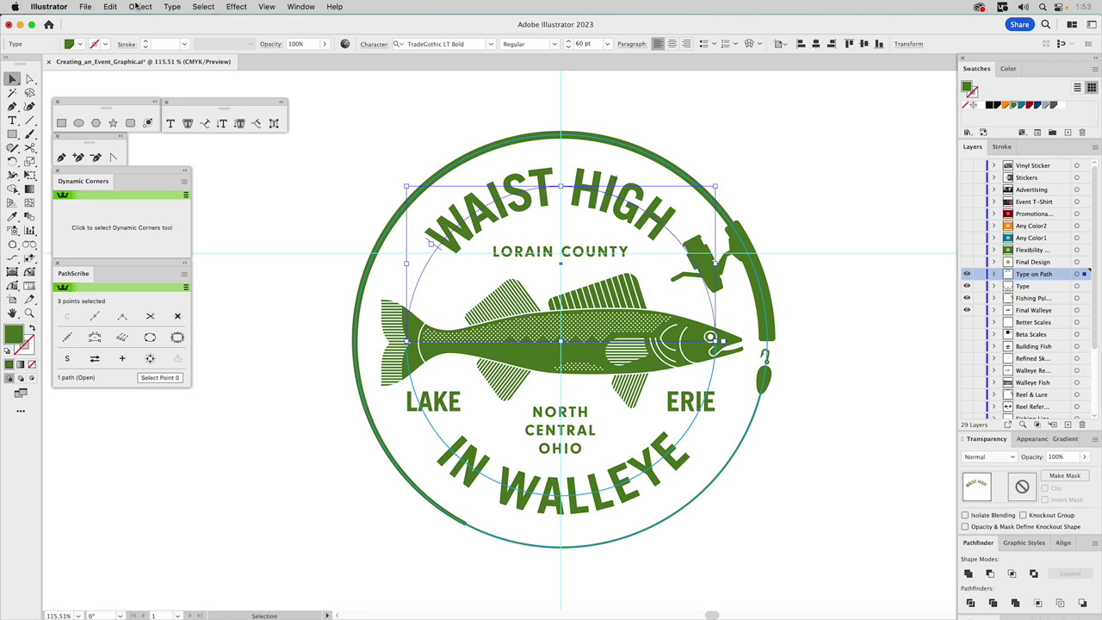
# - Convert the curved WAIST HIGH text to outlines and deselect it
pyautogui.click(173, 6)
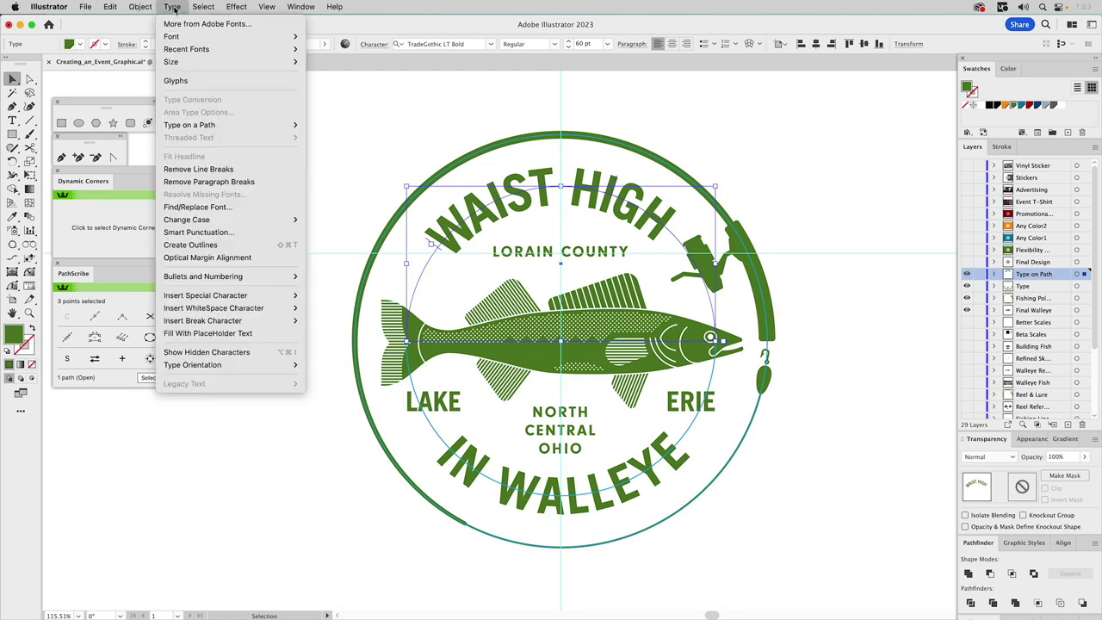
pyautogui.click(178, 248)
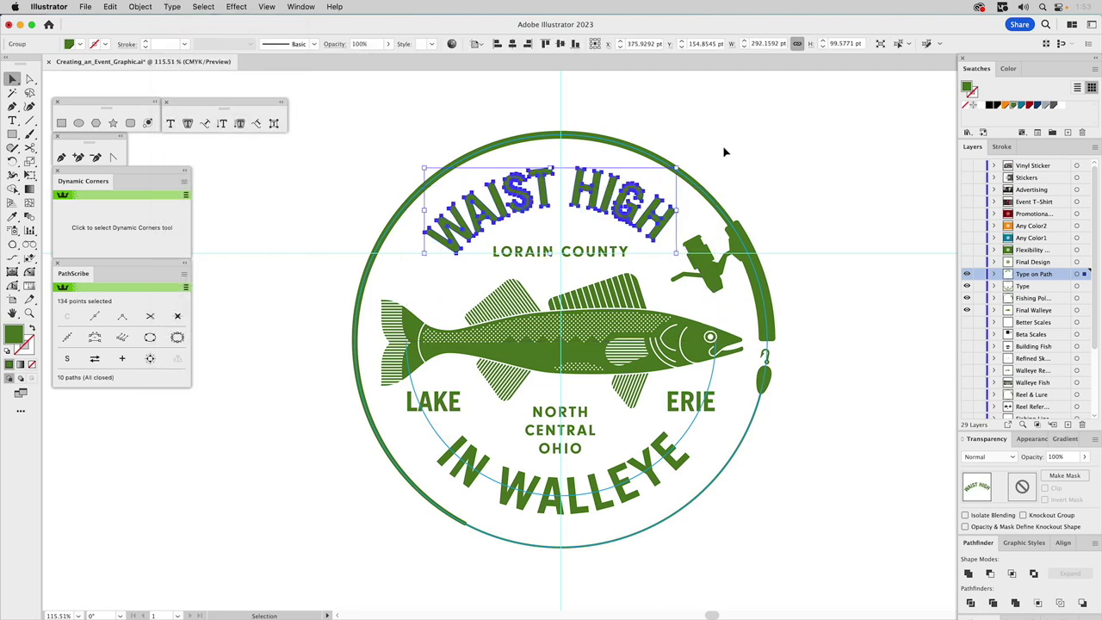
pyautogui.click(743, 166)
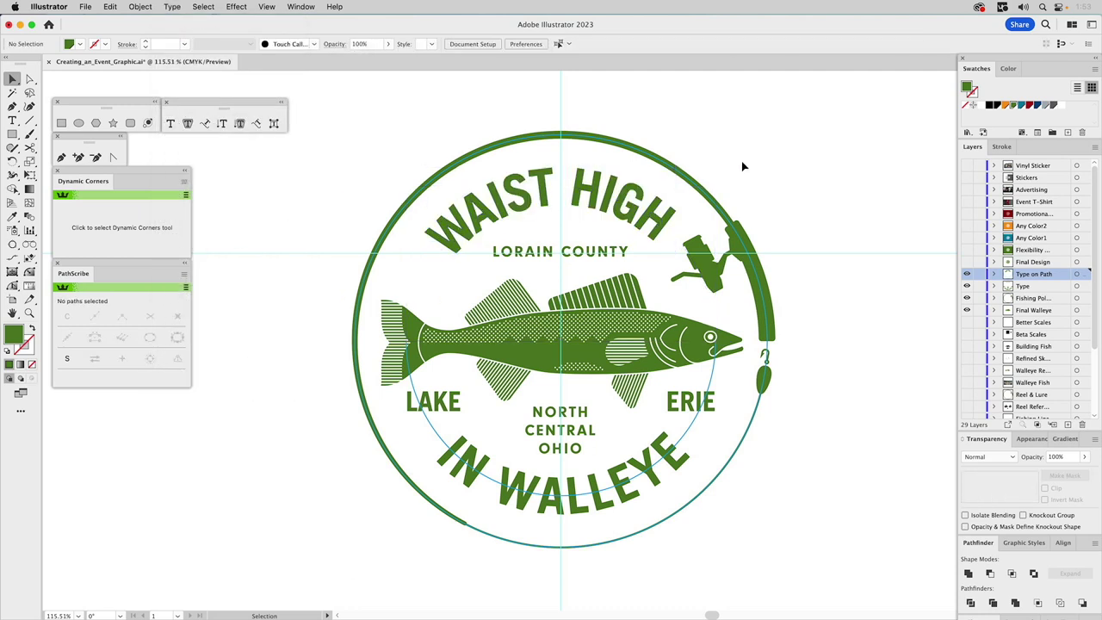
# - Hide the visible working layers to present the Final Design layer, and switch the view to the green Flexibility layer
pyautogui.click(967, 274)
pyautogui.moveTo(966, 286); pyautogui.dragTo(966, 311)
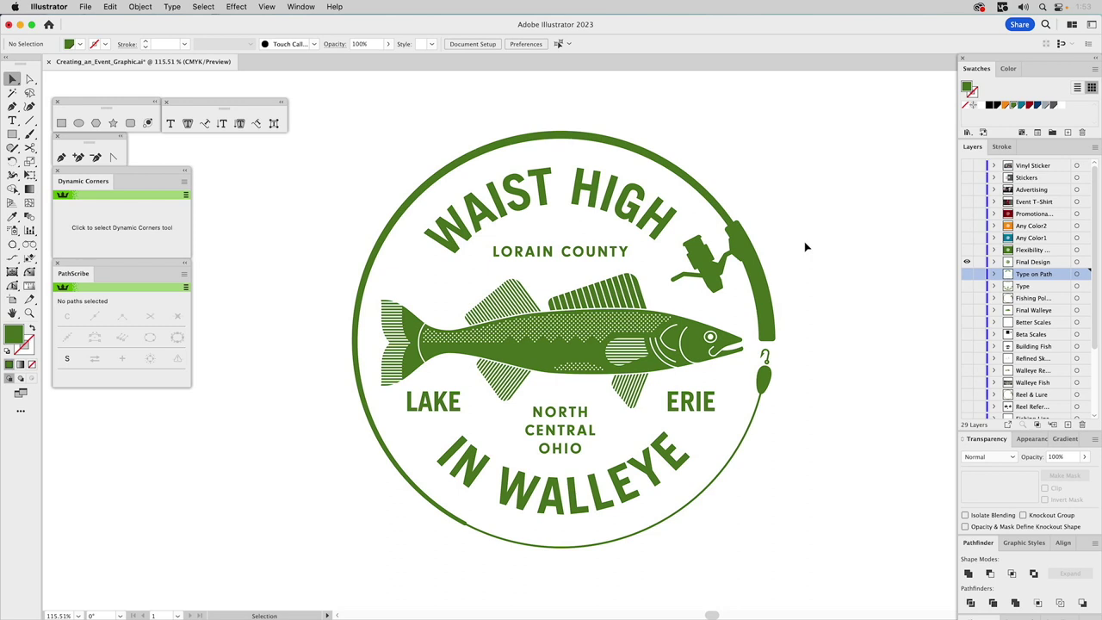
pyautogui.click(966, 260)
pyautogui.click(966, 250)
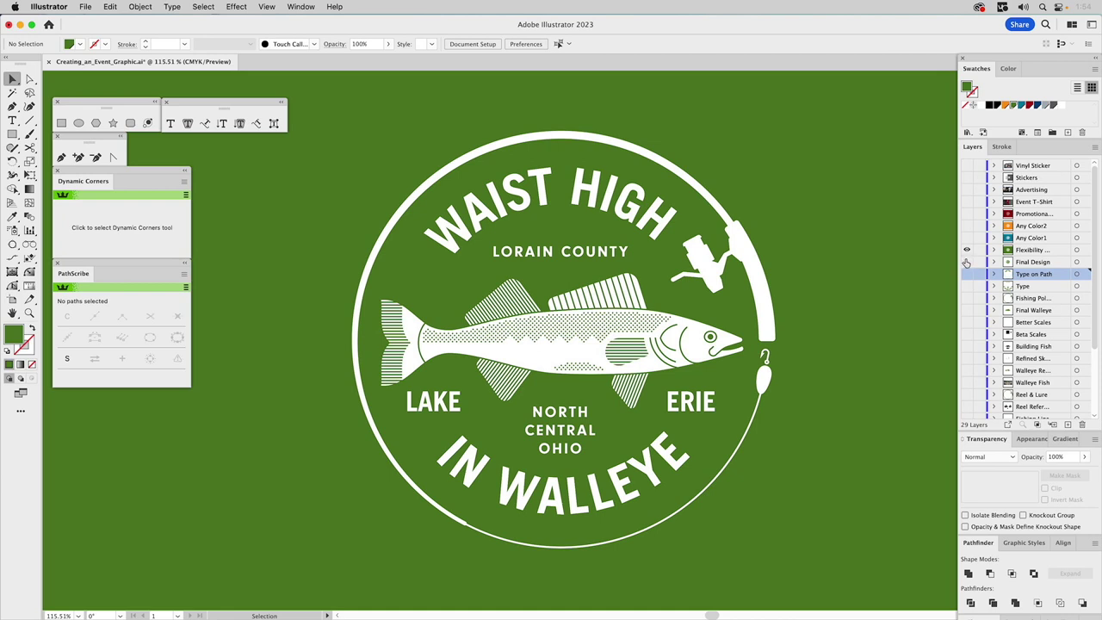
# - View the Any Color1 and Any Color2 layers in turn, and switch to the red promotional fabric mockup alone
pyautogui.click(967, 239)
pyautogui.click(967, 226)
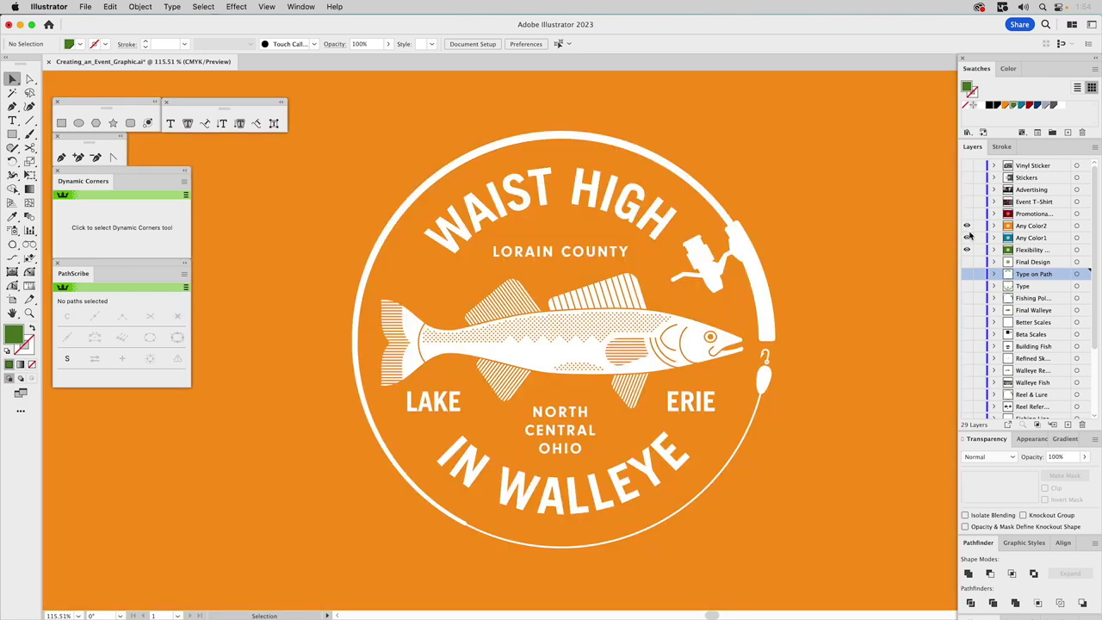
pyautogui.click(966, 250)
pyautogui.click(966, 225)
pyautogui.click(967, 213)
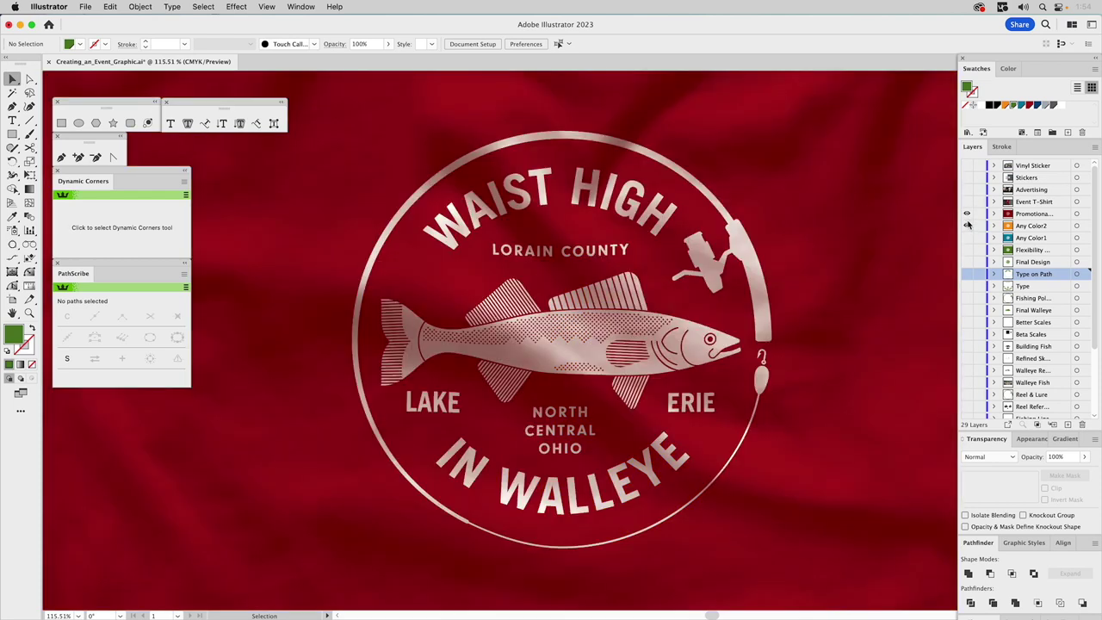
# - View the Event T-Shirt mockup layer and switch to the Advertising layer alone
pyautogui.click(1023, 217)
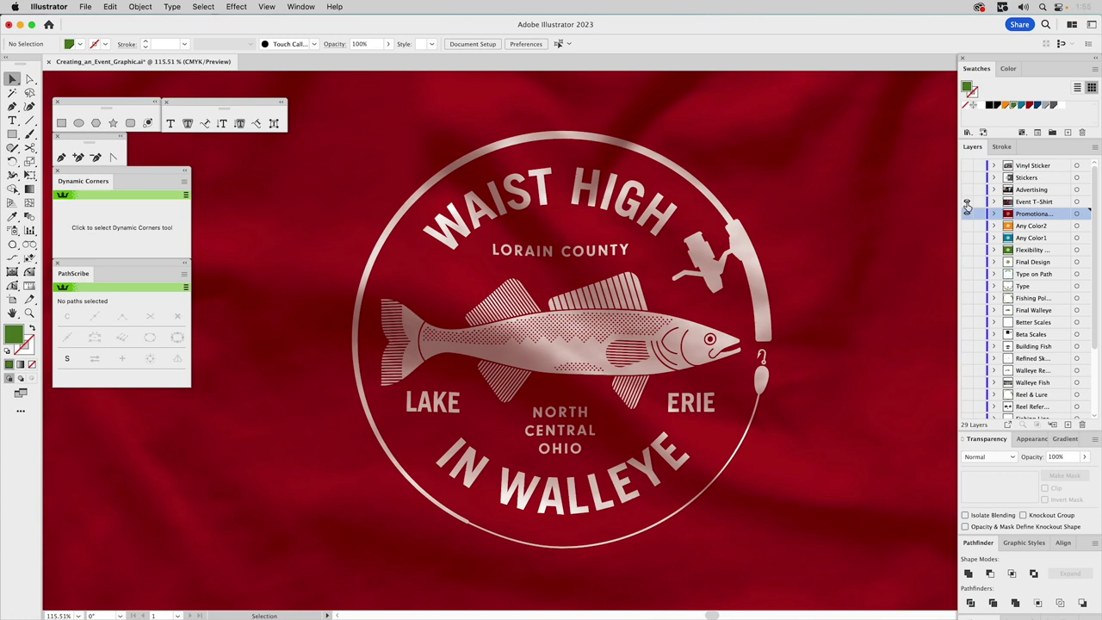
pyautogui.click(965, 201)
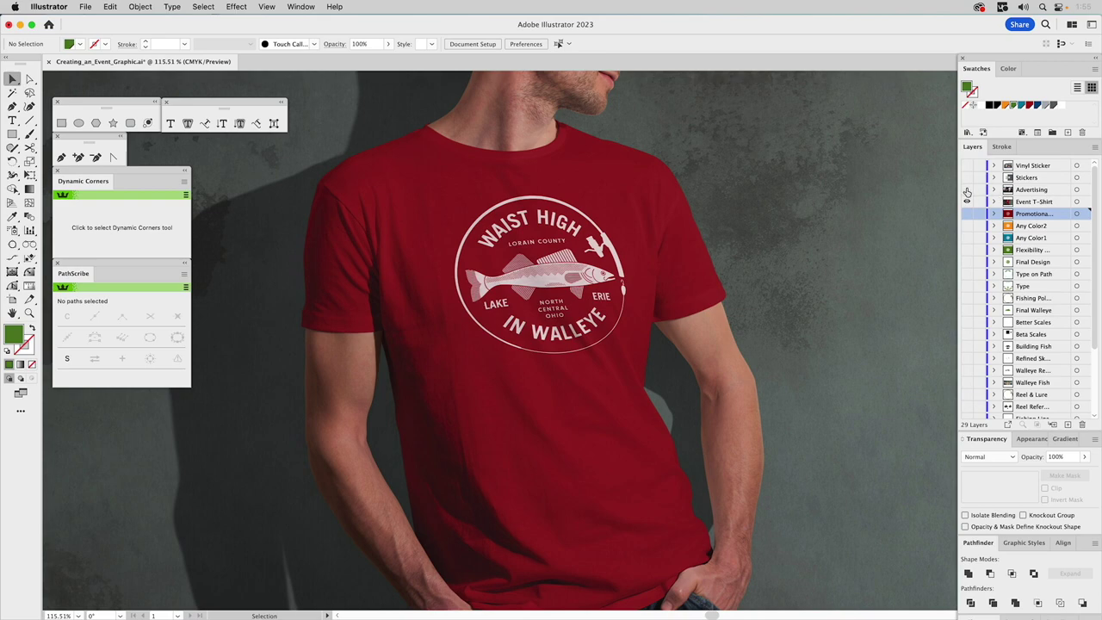
pyautogui.click(967, 190)
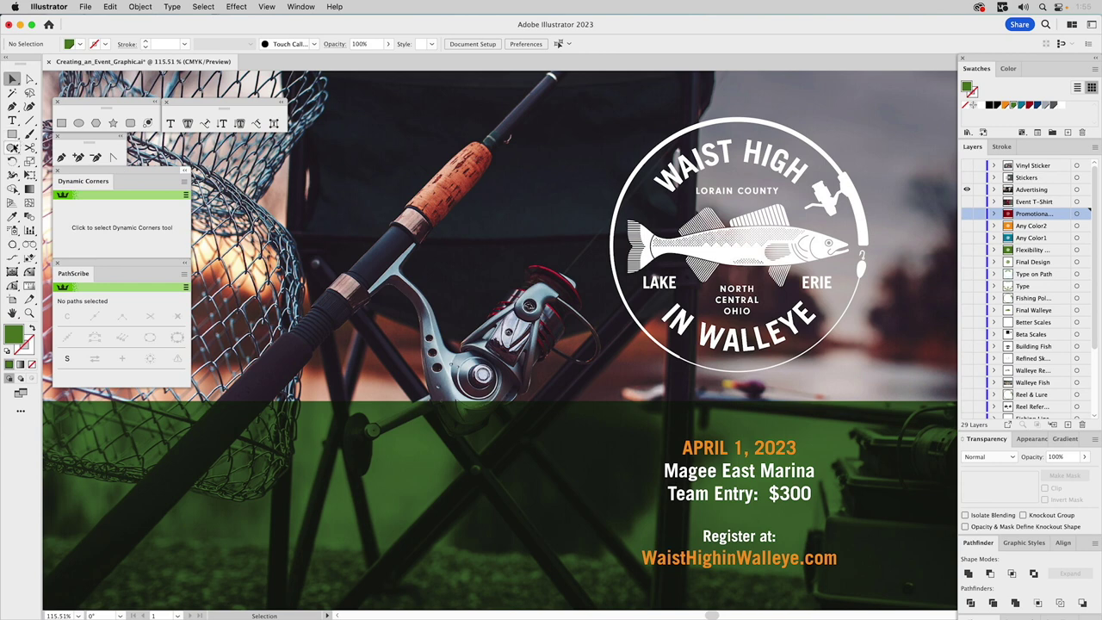
# - Sample the dark brown from the advertising photo just beside the badge's WALLEYE lettering and save it as a swatch
pyautogui.click(12, 216)
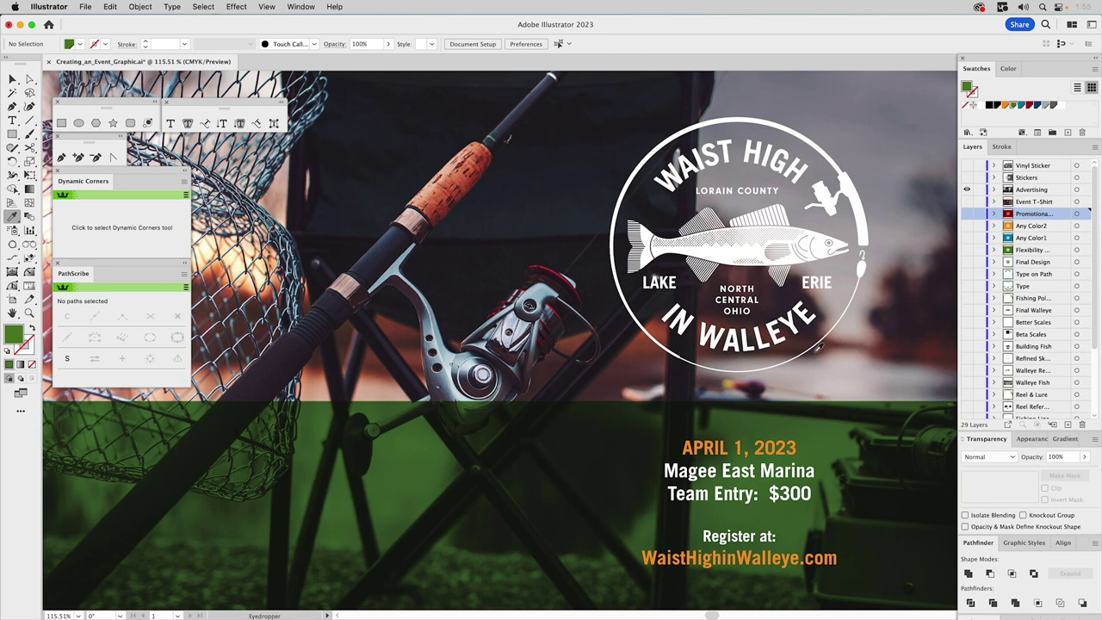
pyautogui.click(818, 346)
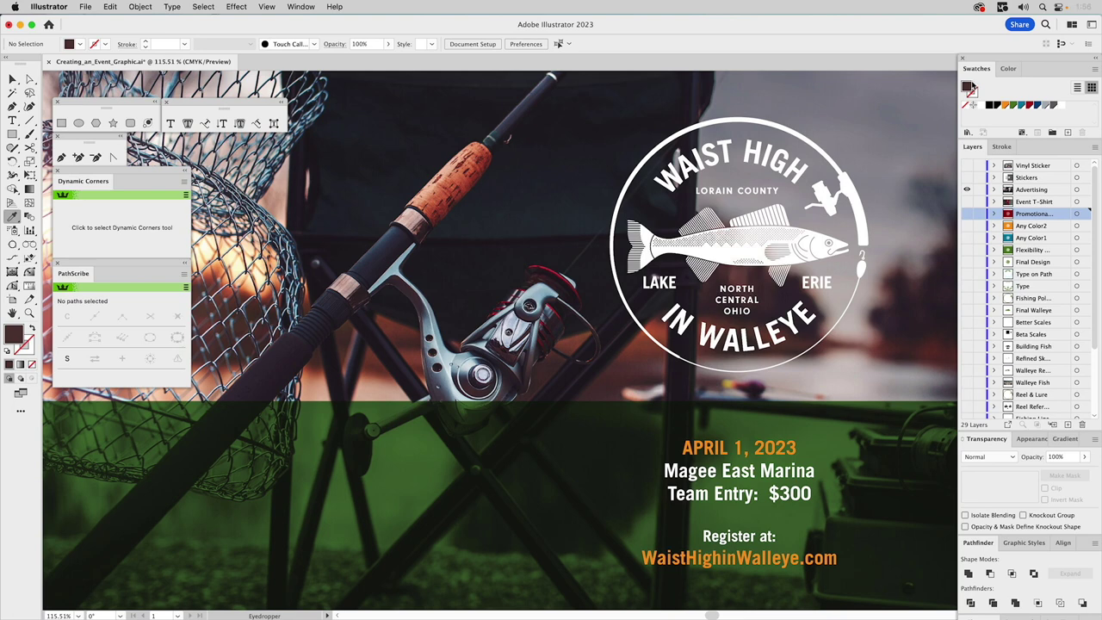
pyautogui.press('v')
pyautogui.moveTo(969, 86); pyautogui.dragTo(1070, 108)
pyautogui.press('v')
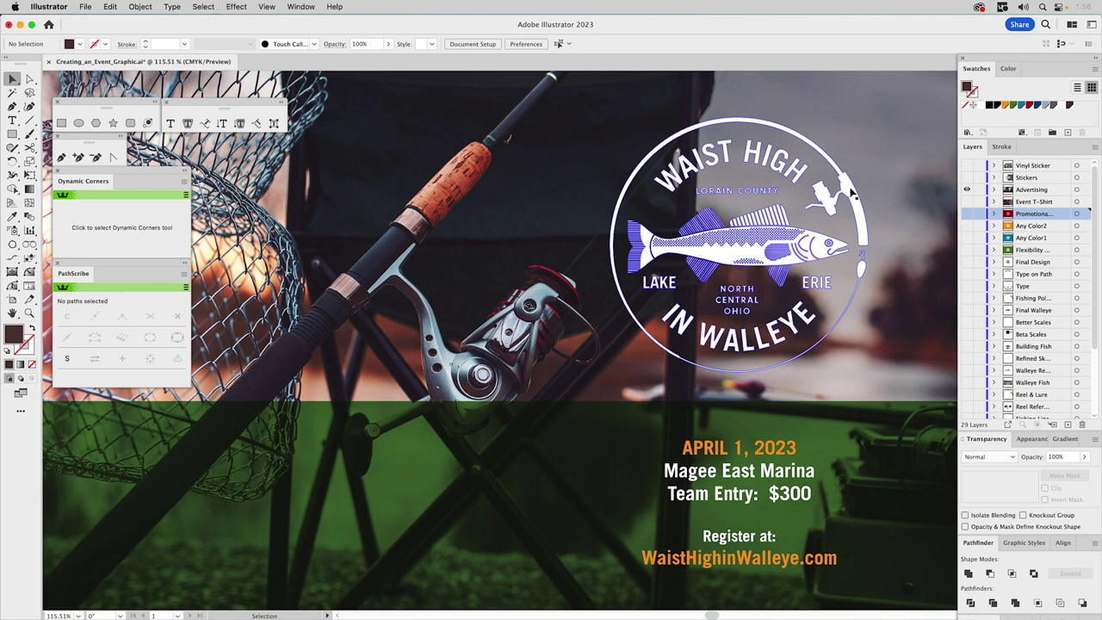
# - Start an Outer Glow effect on the white badge in the ad with its mode set to Multiply
pyautogui.click(852, 192)
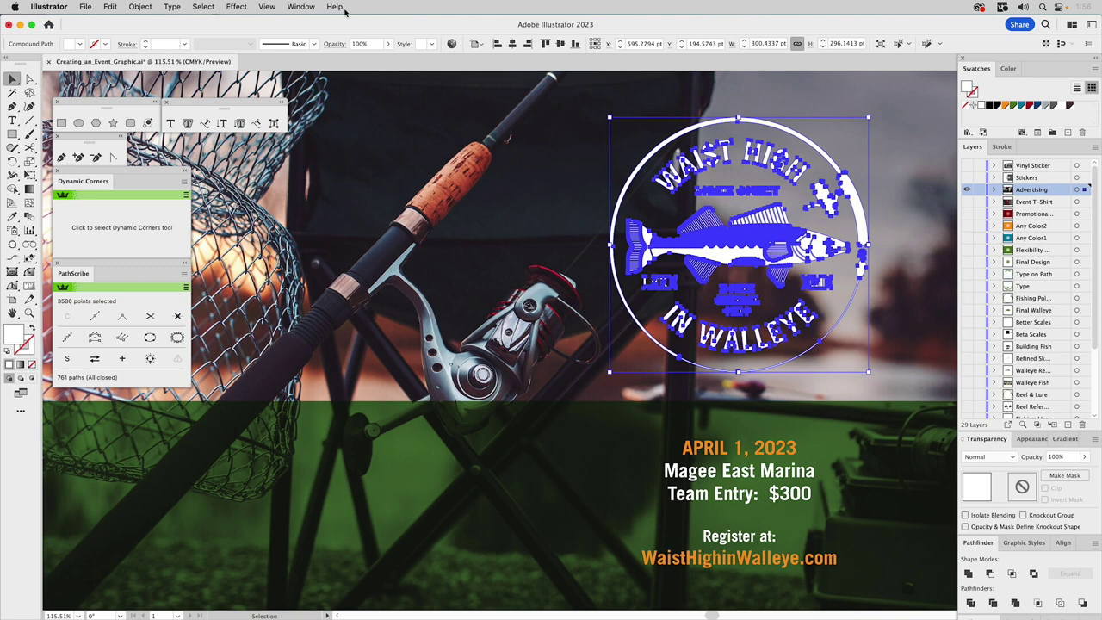
pyautogui.click(230, 8)
pyautogui.moveTo(248, 176)
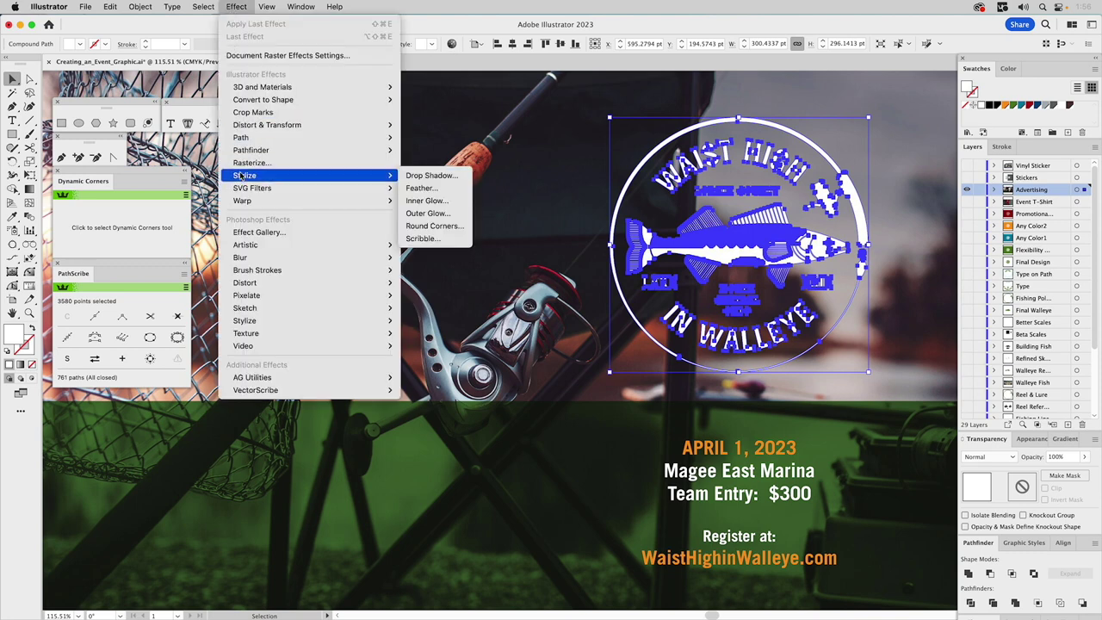
pyautogui.click(433, 213)
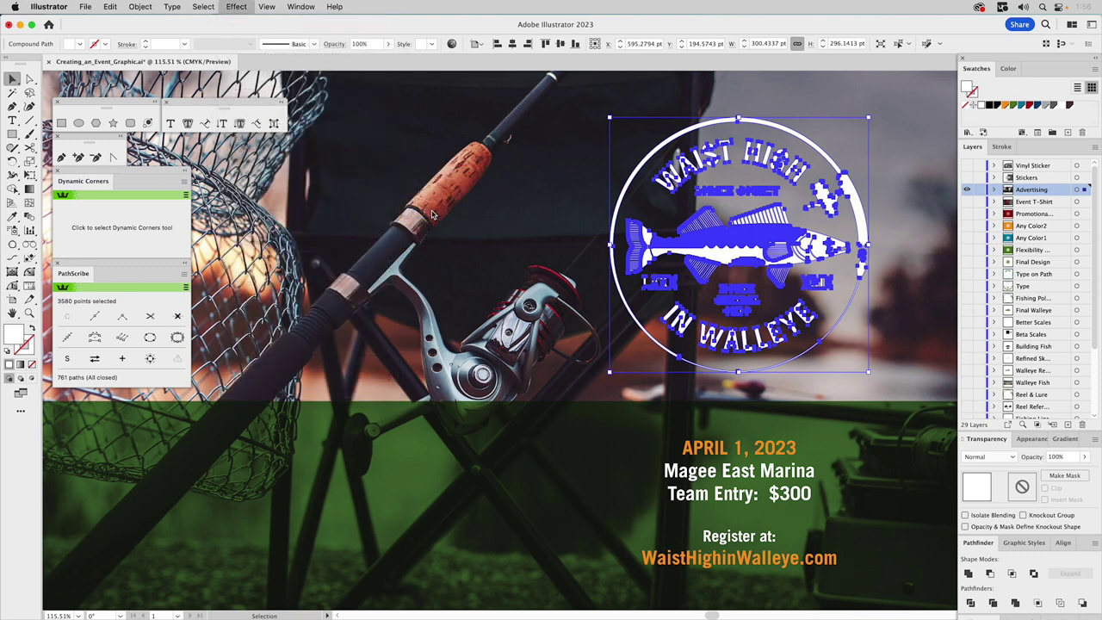
pyautogui.click(519, 392)
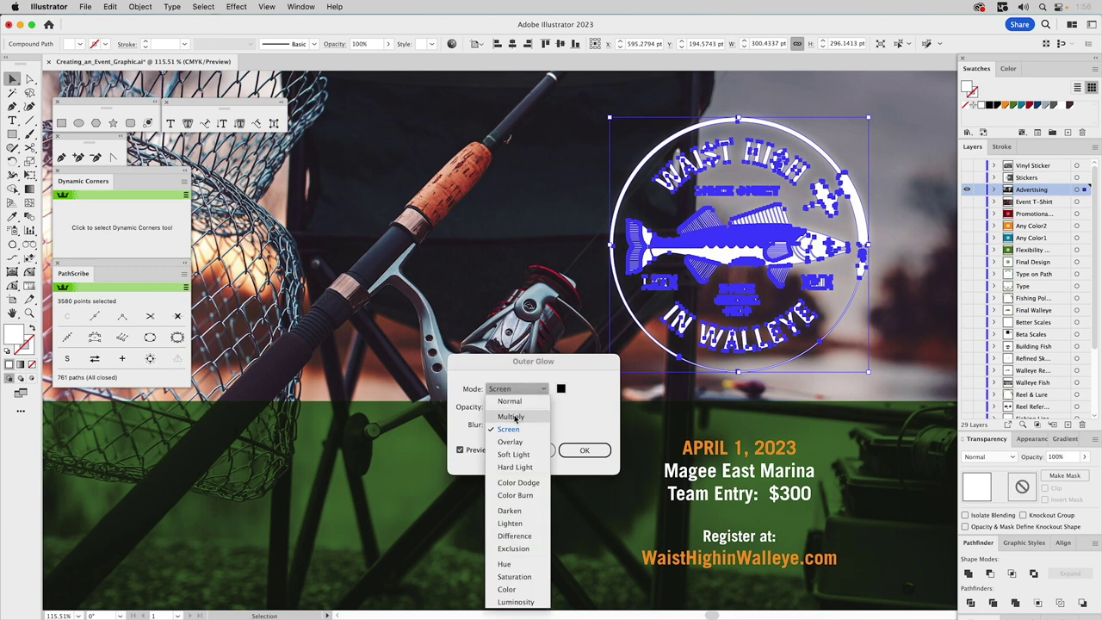
pyautogui.click(527, 399)
pyautogui.moveTo(542, 369); pyautogui.dragTo(509, 203)
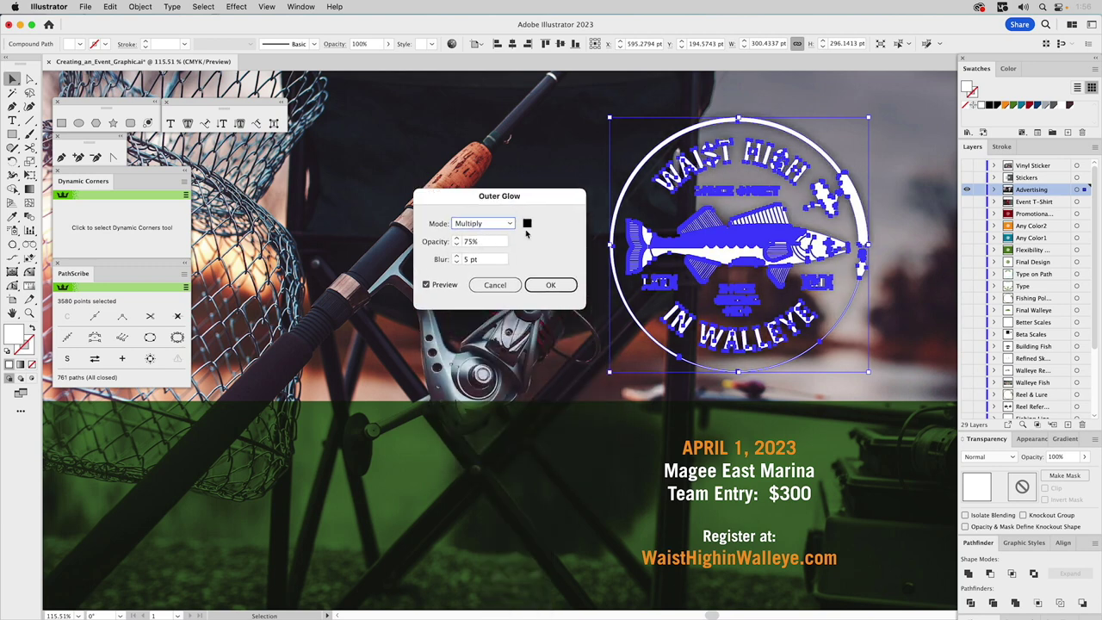
# - Set the glow color to the saved dark brown swatch C=49 M=69 Y=64 K=46 1
pyautogui.click(529, 226)
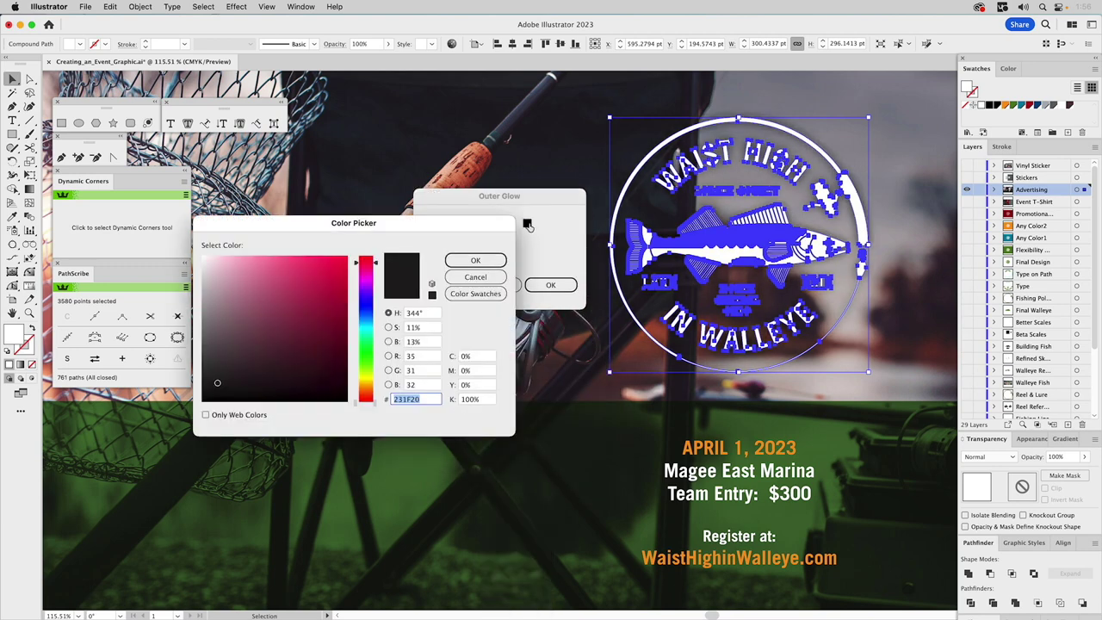
pyautogui.click(473, 294)
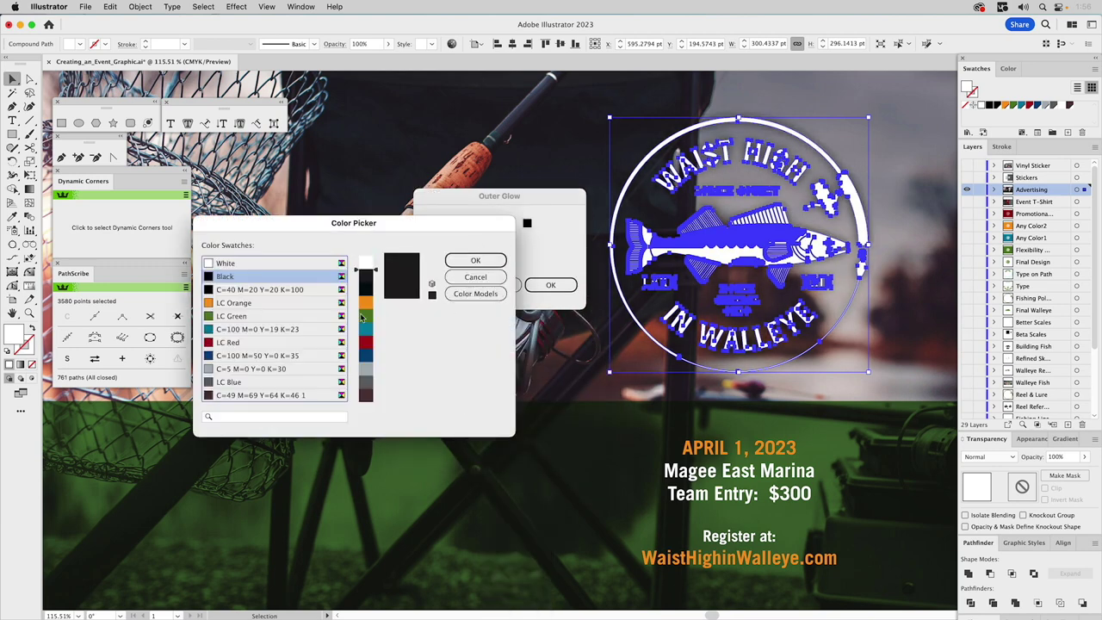
pyautogui.click(285, 395)
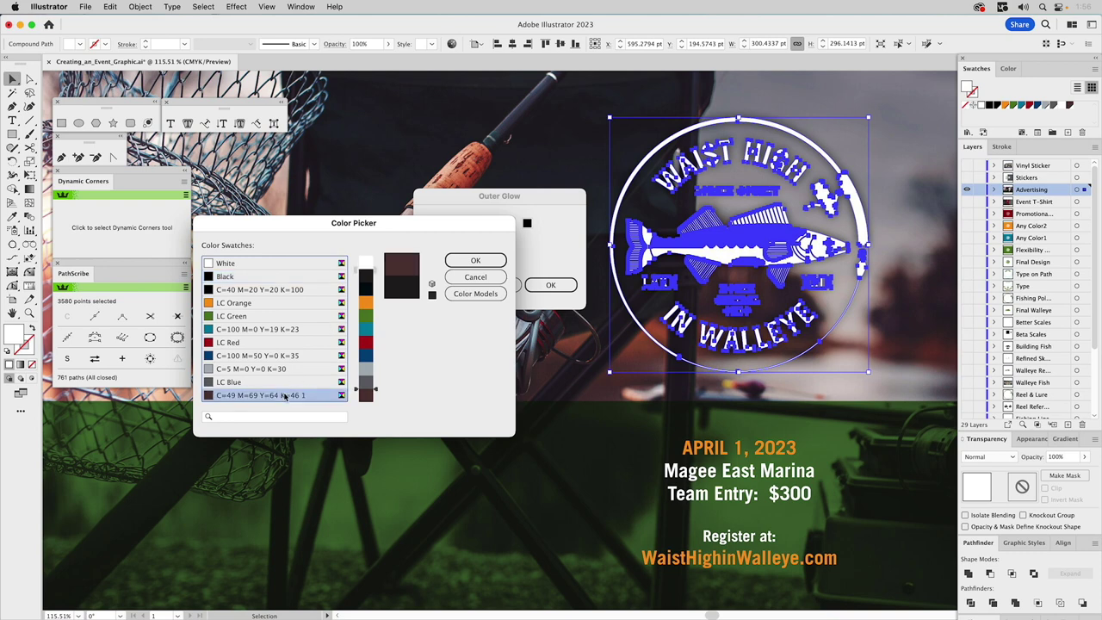
pyautogui.click(476, 262)
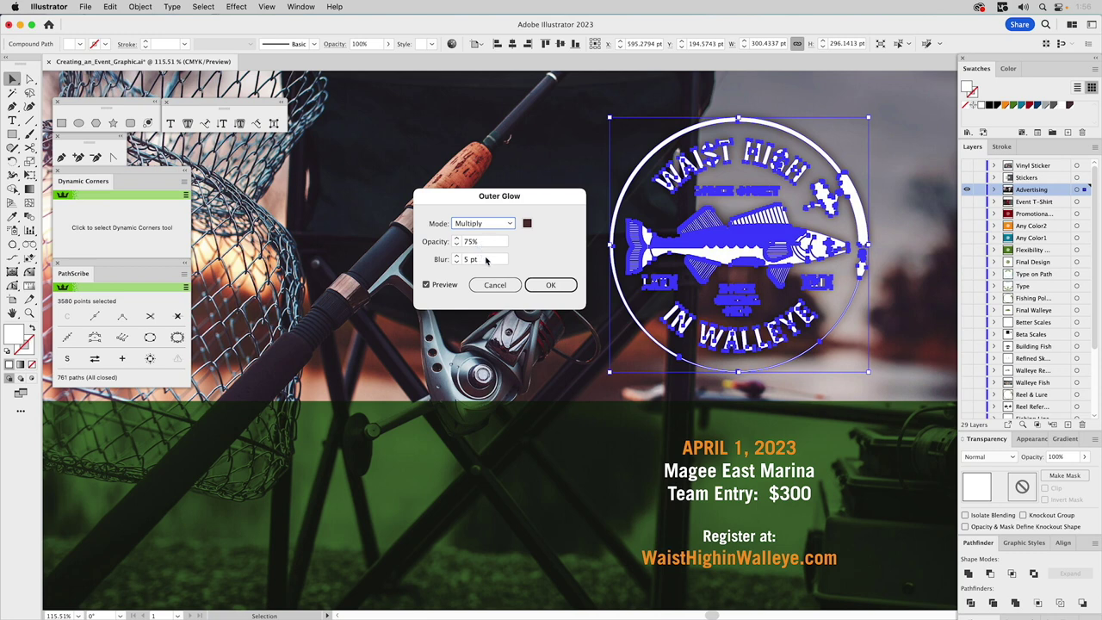
# - Set the glow's opacity to 35% and blur to 3 pt, apply the effect, and deselect the badge
pyautogui.press('Tab')
pyautogui.write('35%')
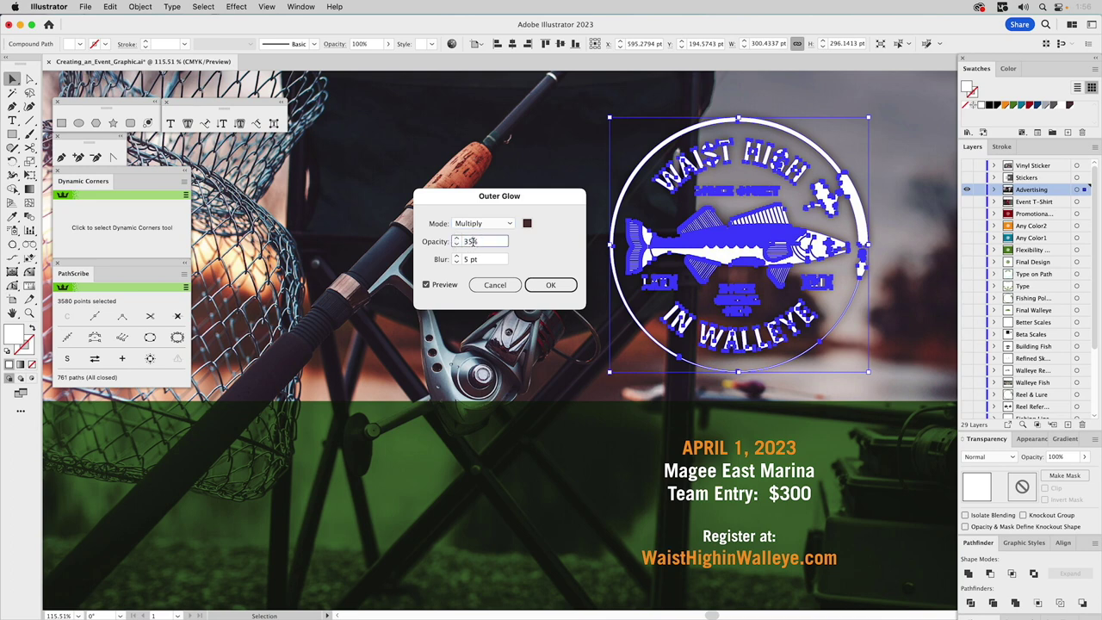
pyautogui.click(466, 259)
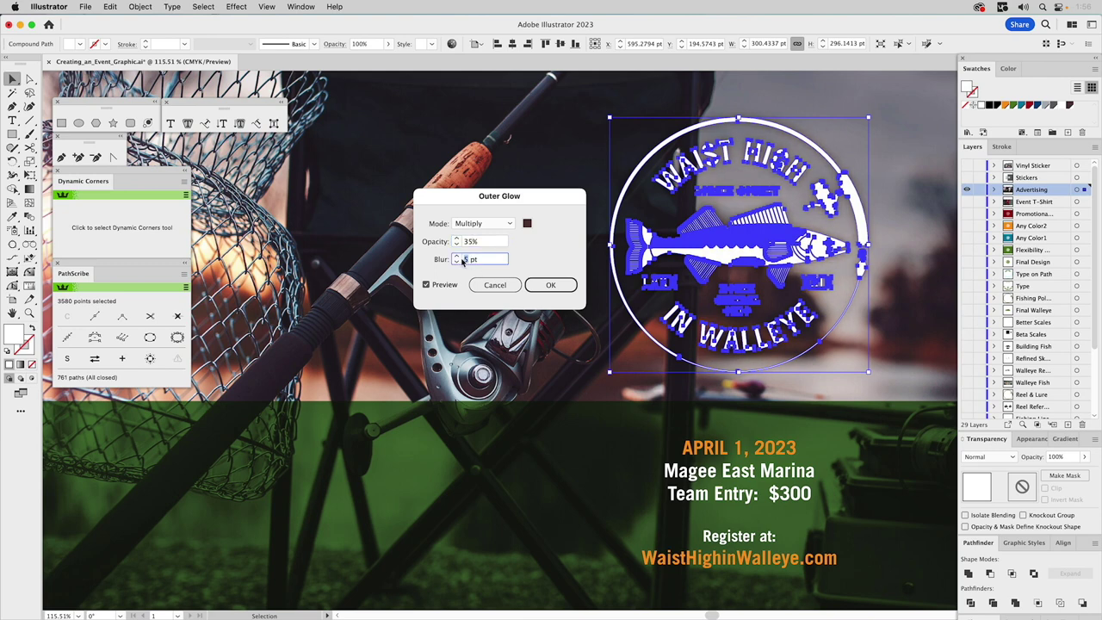
pyautogui.write('3')
pyautogui.click(555, 286)
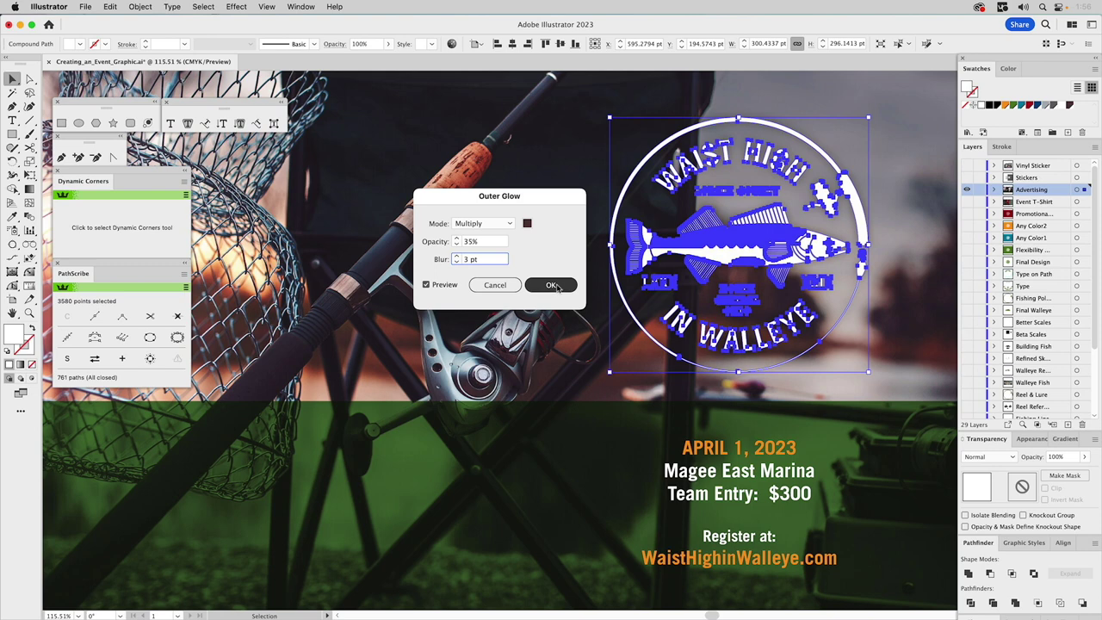
pyautogui.click(555, 286)
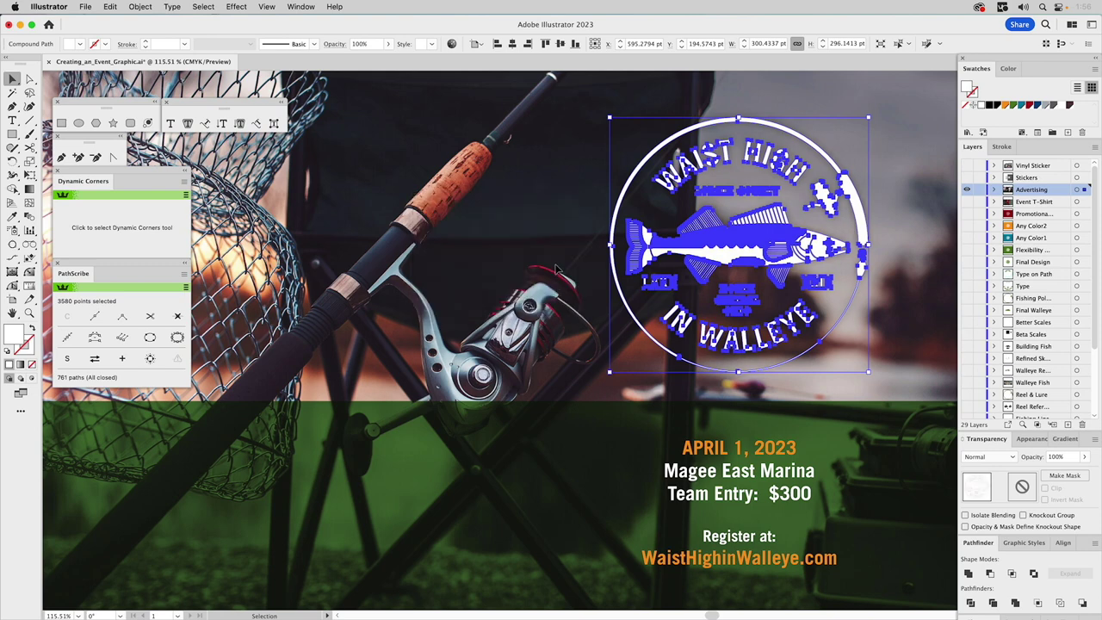
pyautogui.click(558, 270)
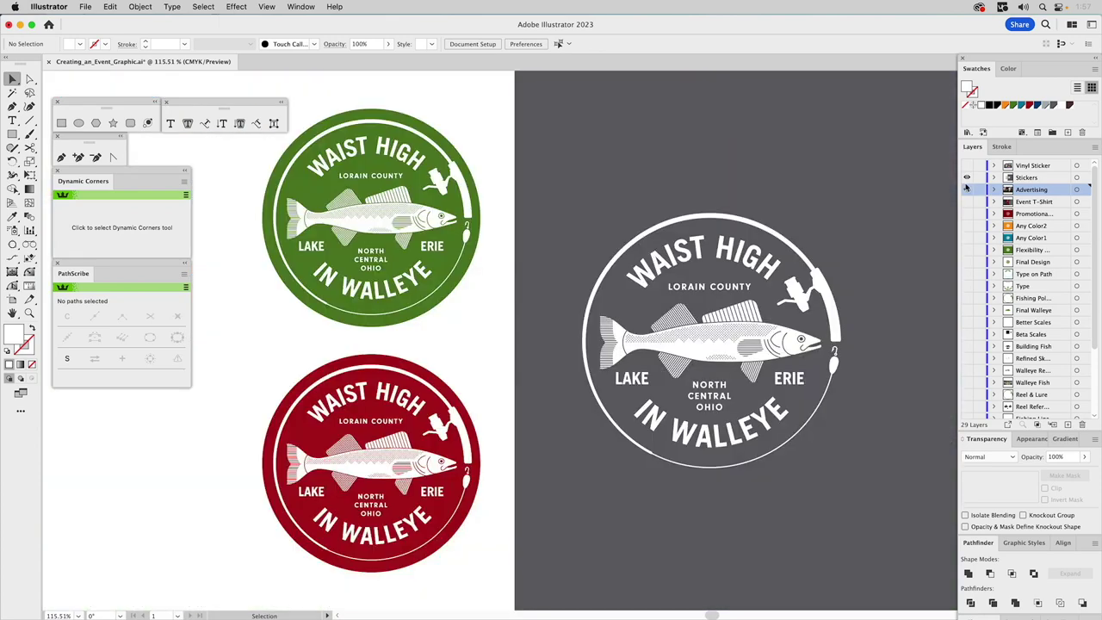
# - Inspect the white badge on gray in the Stickers layer, and switch the view to the Vinyl Sticker mockup layer
pyautogui.click(966, 177)
pyautogui.click(966, 190)
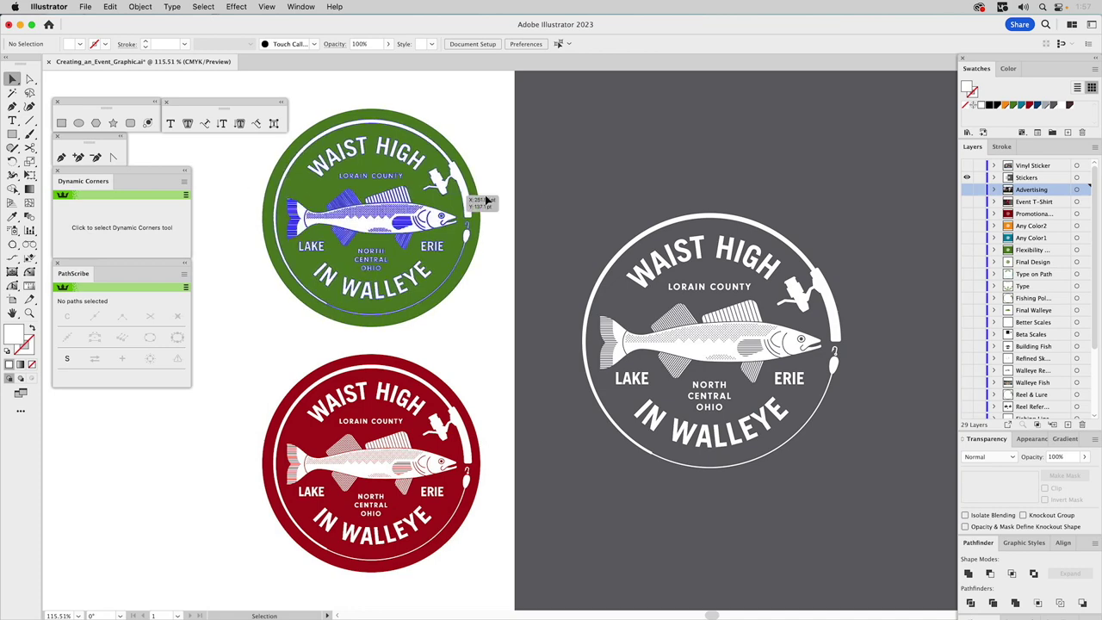
pyautogui.click(672, 224)
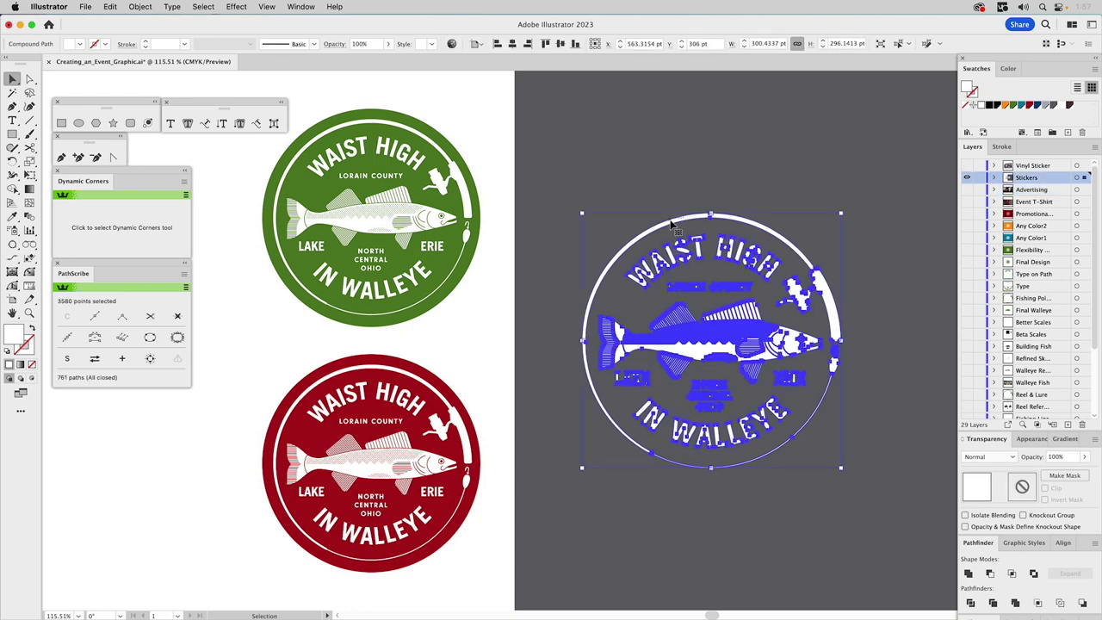
pyautogui.click(664, 167)
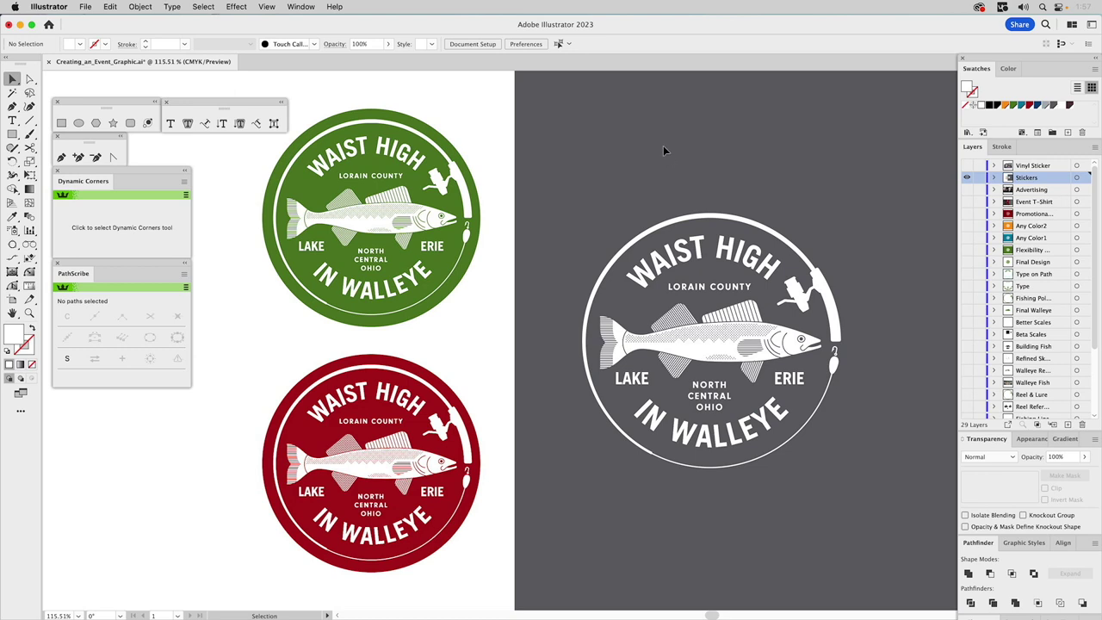
pyautogui.click(966, 166)
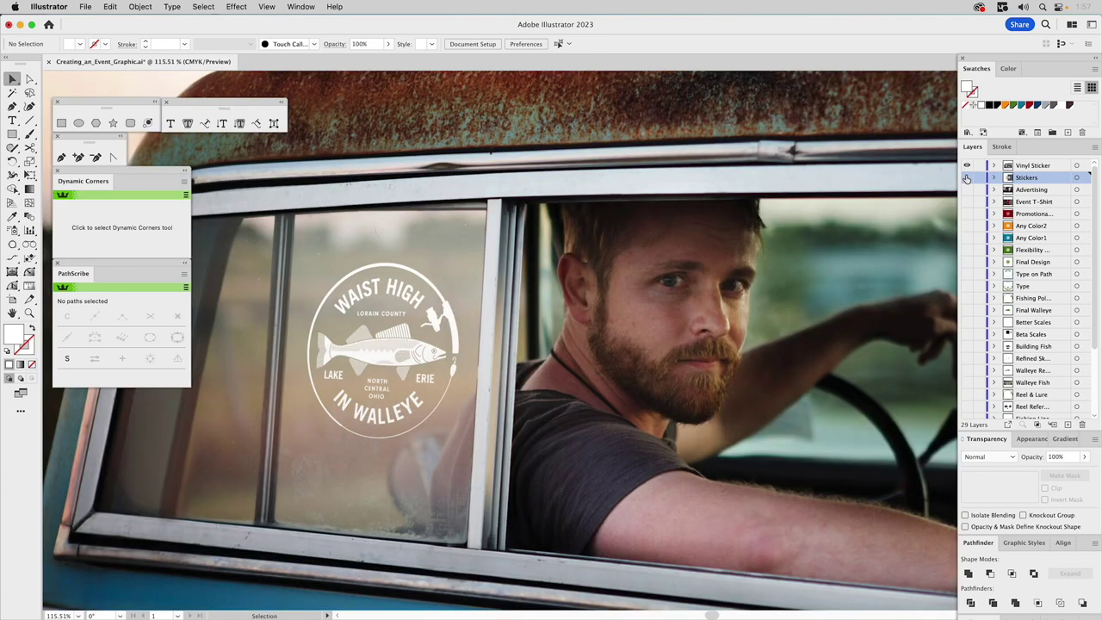